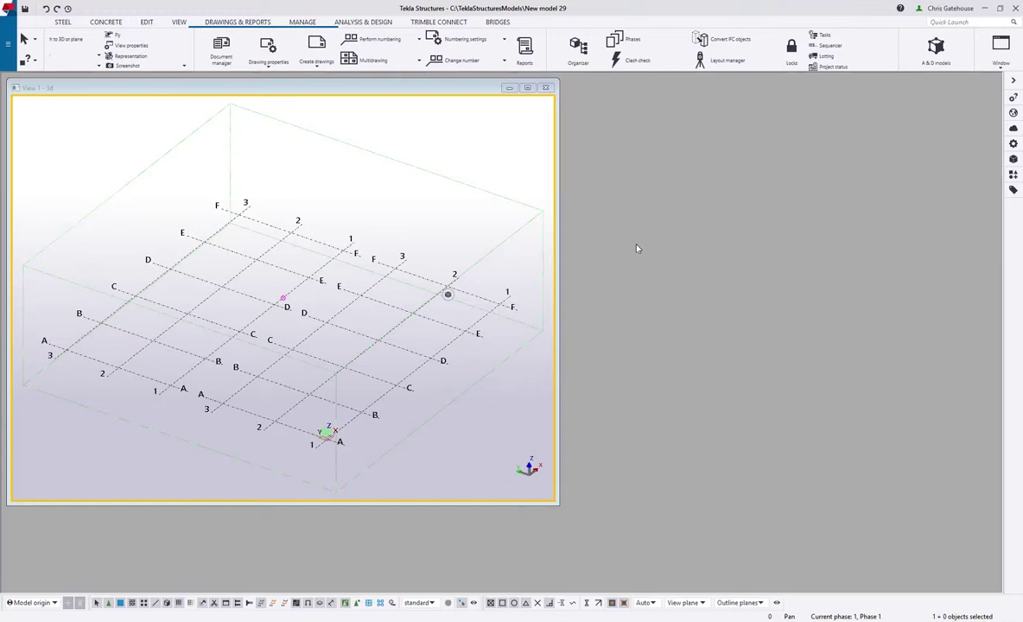
{"action": "left_click", "coordinate": [527, 88]}
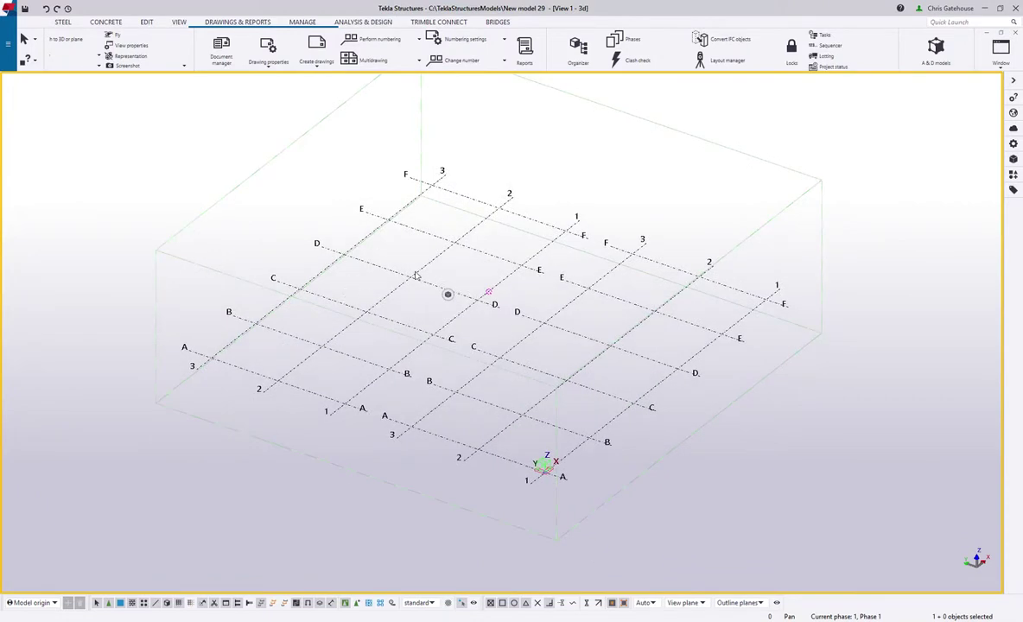
{"action": "scroll", "coordinate": [557, 476], "scroll_direction": "up", "scroll_amount": 3}
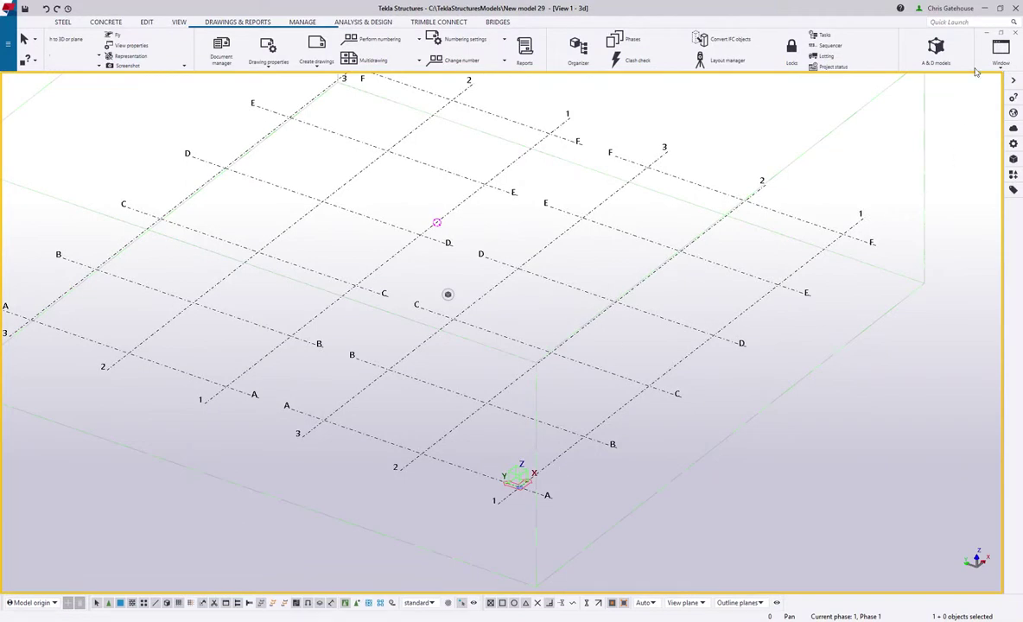
{"action": "left_click", "coordinate": [1002, 33]}
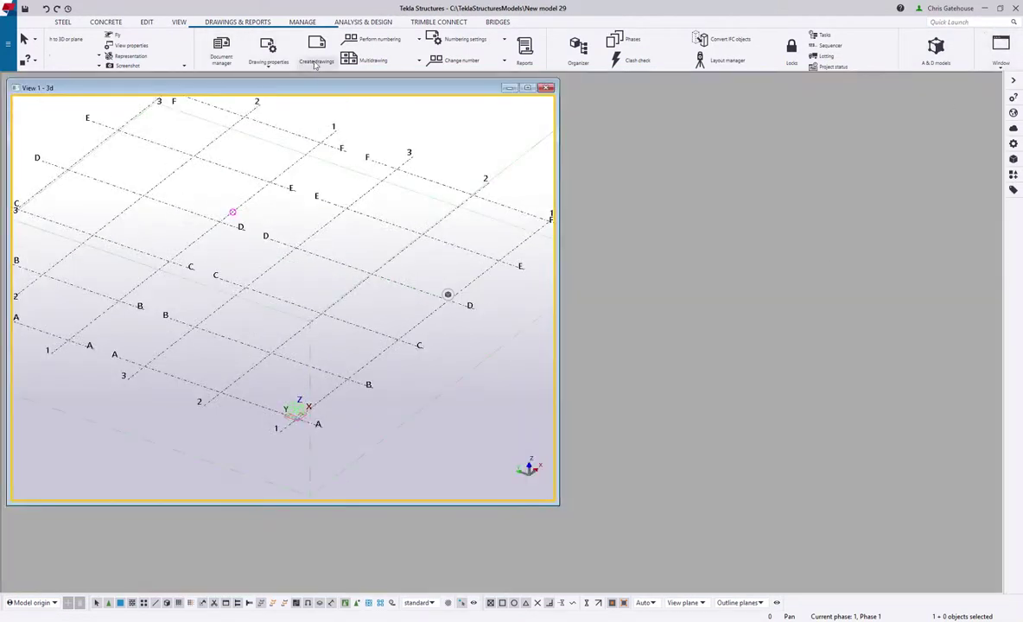
Step: Create an elevation view by two points along grid line A, from grid 3 to grid 1
{"action": "left_click", "coordinate": [180, 21]}
{"action": "left_click", "coordinate": [229, 50]}
{"action": "left_click", "coordinate": [214, 102]}
{"action": "left_click", "coordinate": [144, 367]}
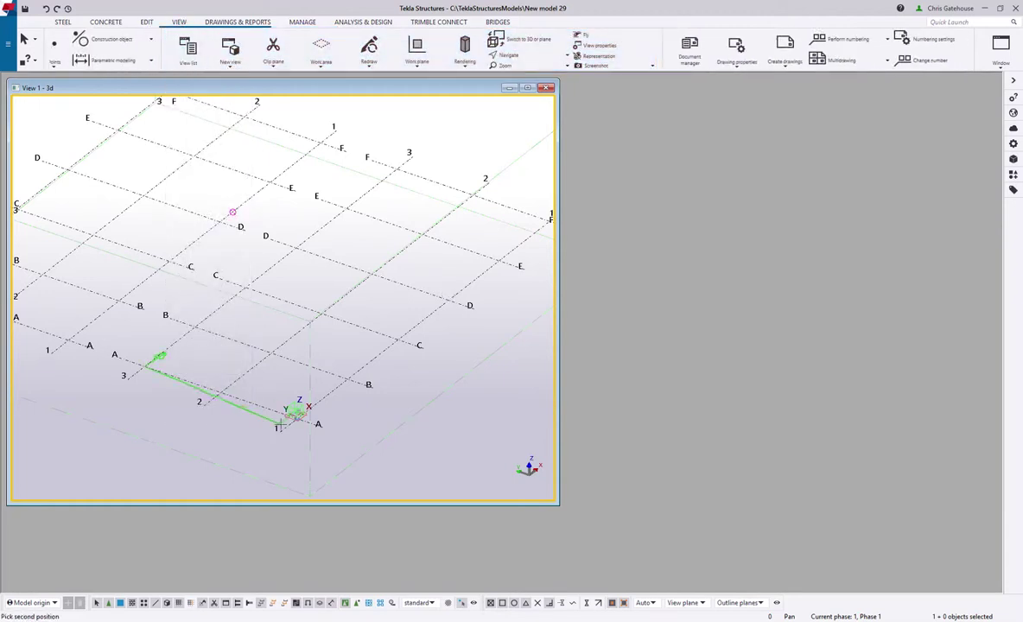
{"action": "left_click", "coordinate": [273, 415]}
{"action": "right_click", "coordinate": [293, 298]}
{"action": "left_click", "coordinate": [386, 300]}
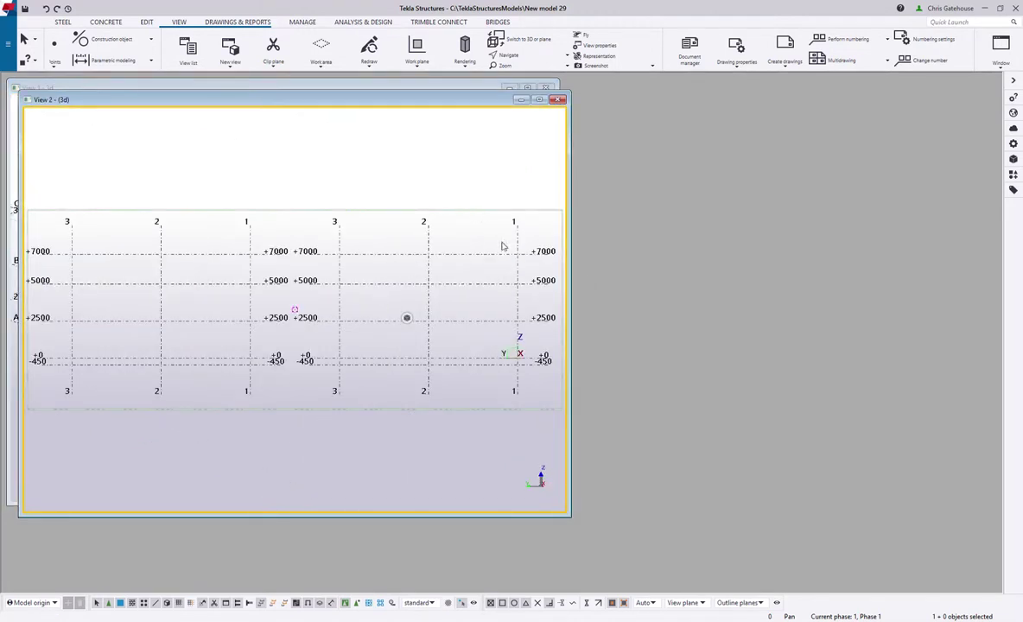
Step: Tile the 3D view and the new elevation view side by side
{"action": "left_click", "coordinate": [373, 82]}
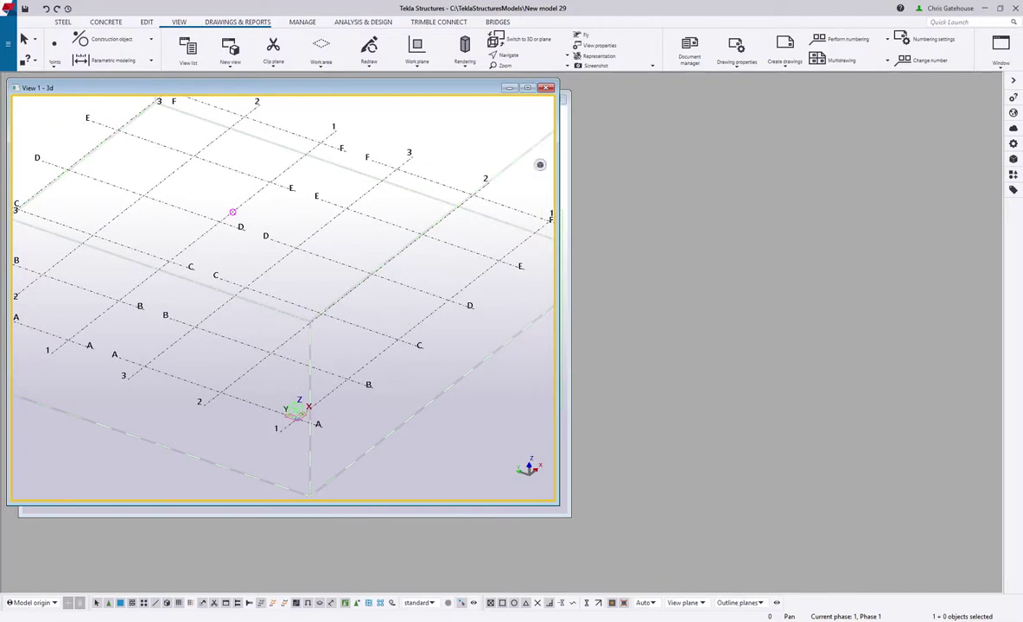
{"action": "left_click", "coordinate": [998, 62]}
{"action": "left_click", "coordinate": [918, 97]}
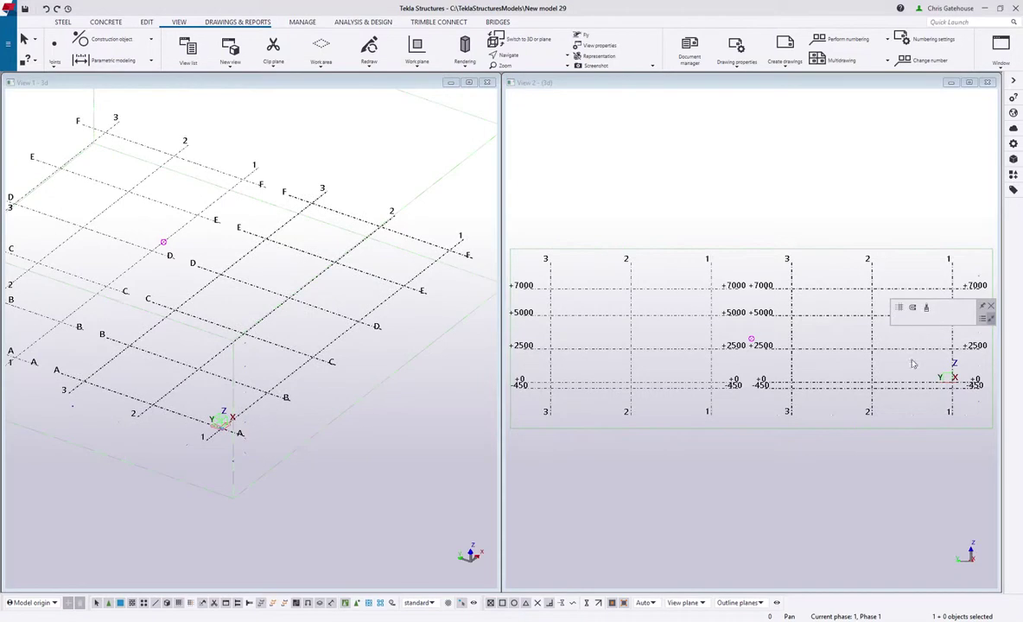
Step: Place two steel columns on grid line A, one at grid 3 and one at grid 1
{"action": "middle_click_drag", "start_coordinate": [910, 365], "coordinate": [771, 374]}
{"action": "scroll", "coordinate": [772, 373], "scroll_direction": "up", "scroll_amount": 2}
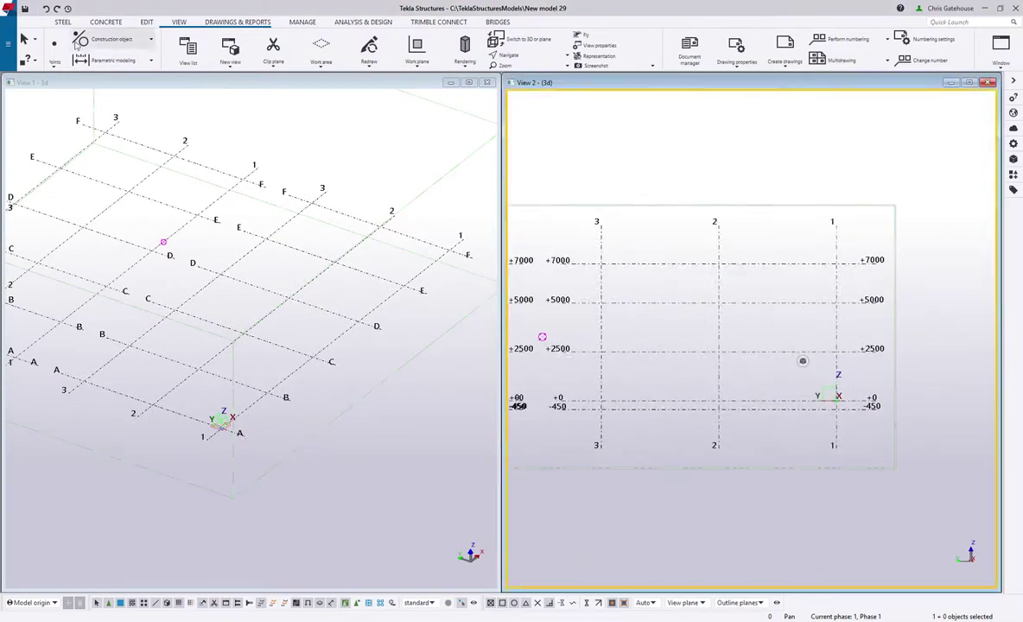
{"action": "left_click", "coordinate": [59, 22]}
{"action": "left_click", "coordinate": [65, 48]}
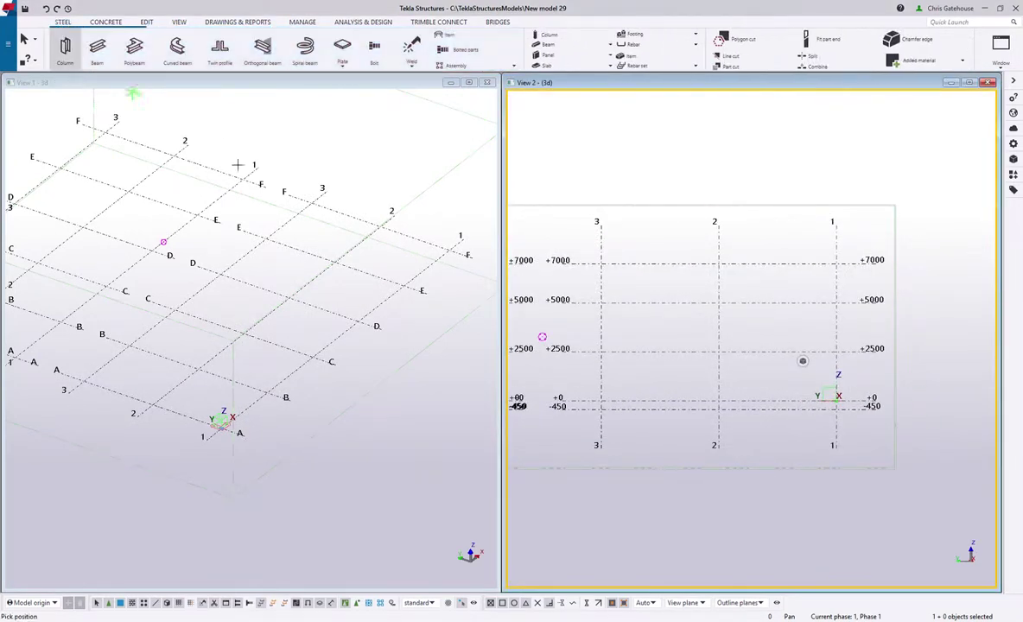
{"action": "left_click", "coordinate": [602, 406]}
{"action": "left_click", "coordinate": [836, 406]}
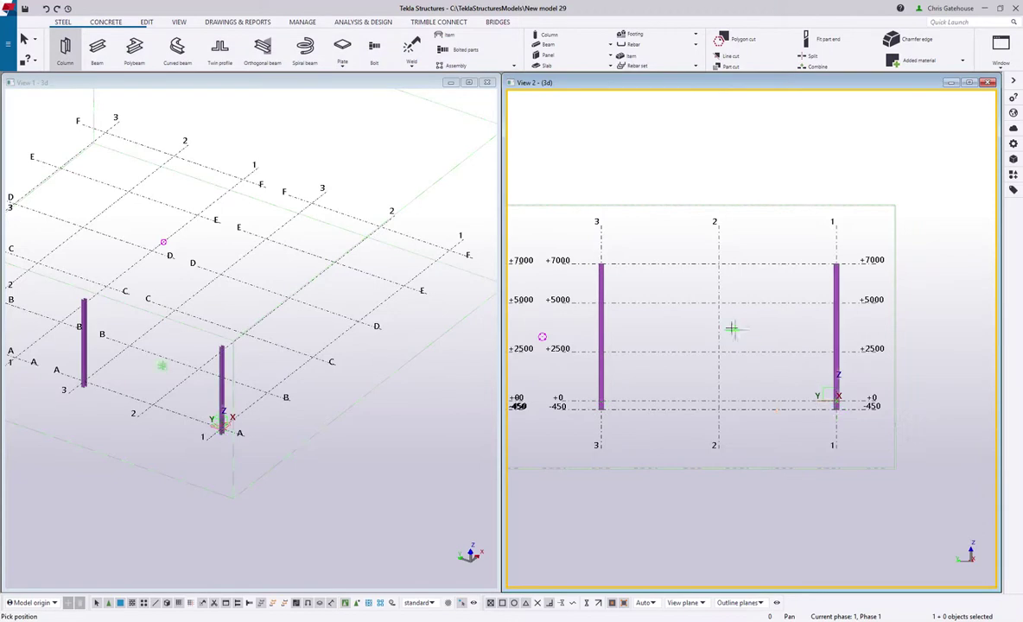
Step: Rotate both columns so their webs line up with the plane of the frame, and inspect the base in 3D
{"action": "scroll", "coordinate": [294, 363], "scroll_direction": "up", "scroll_amount": 5}
{"action": "scroll", "coordinate": [310, 317], "scroll_direction": "down", "scroll_amount": 3}
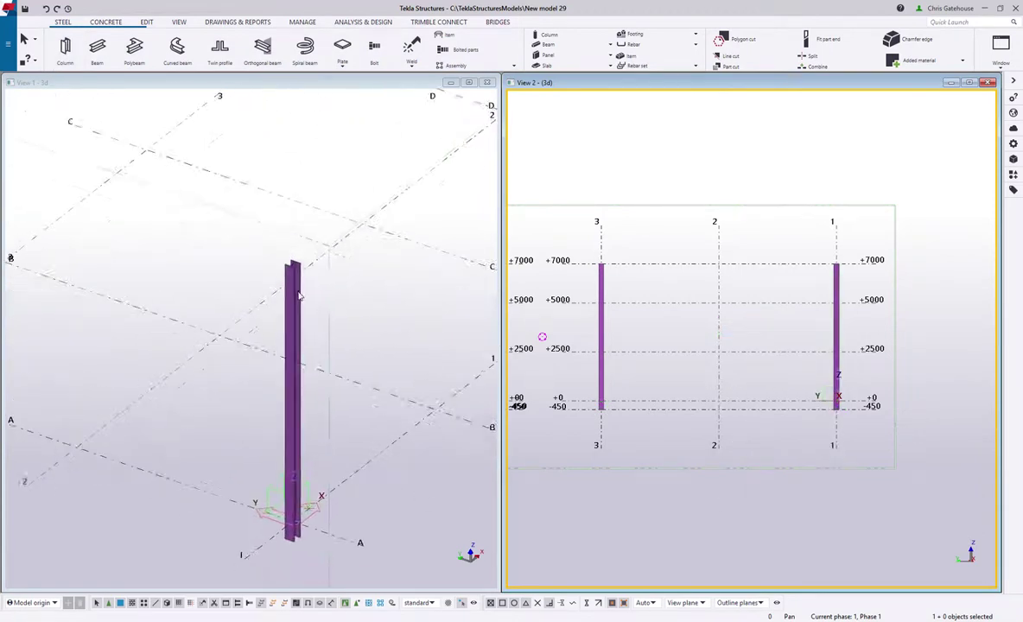
{"action": "left_click", "coordinate": [602, 332]}
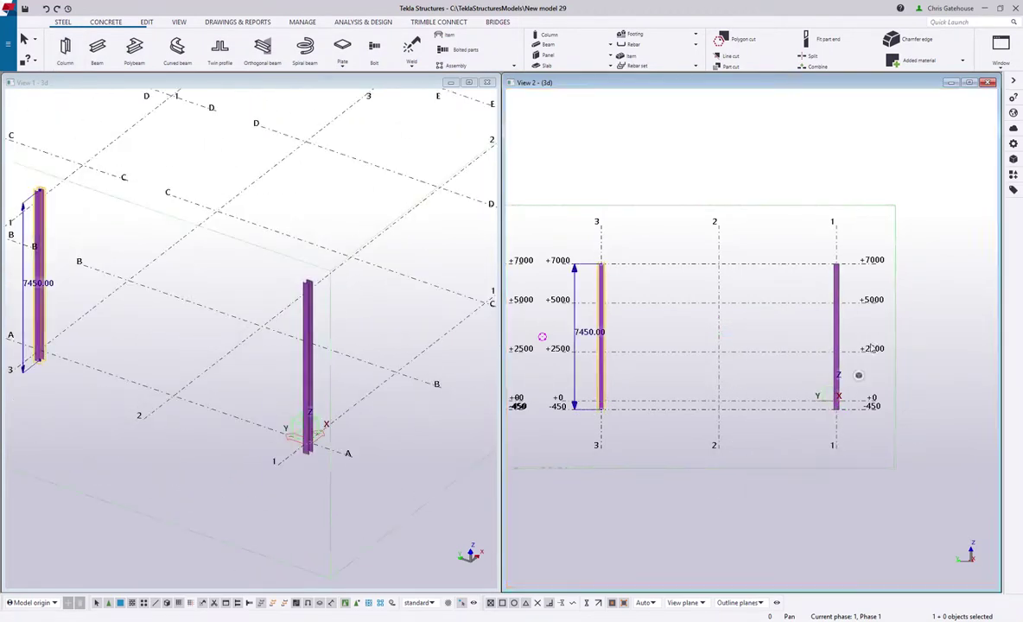
{"action": "left_click", "coordinate": [835, 332], "text": "ctrl"}
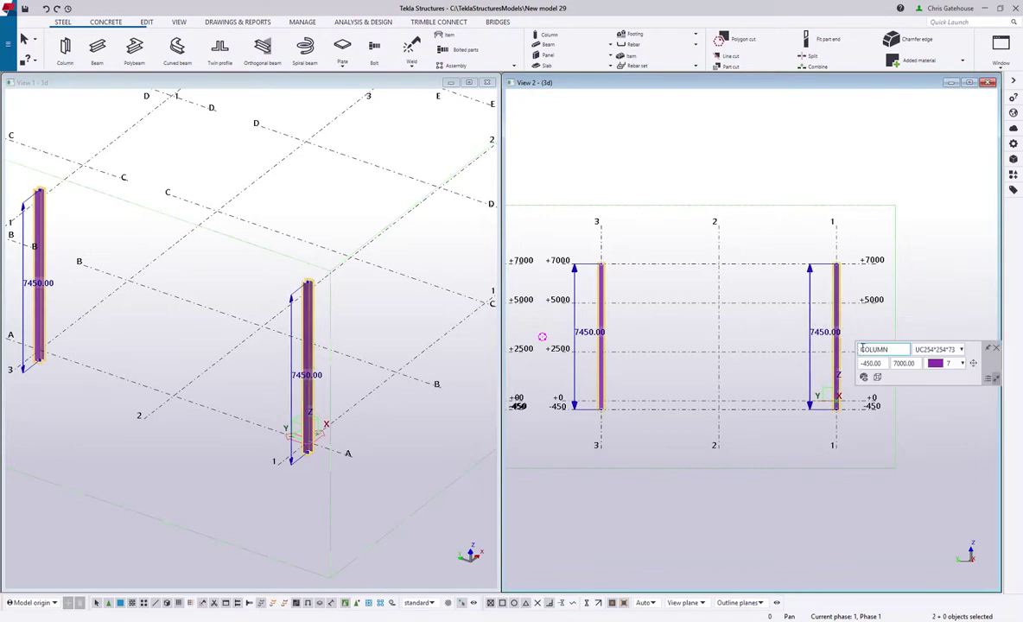
{"action": "left_click", "coordinate": [972, 364]}
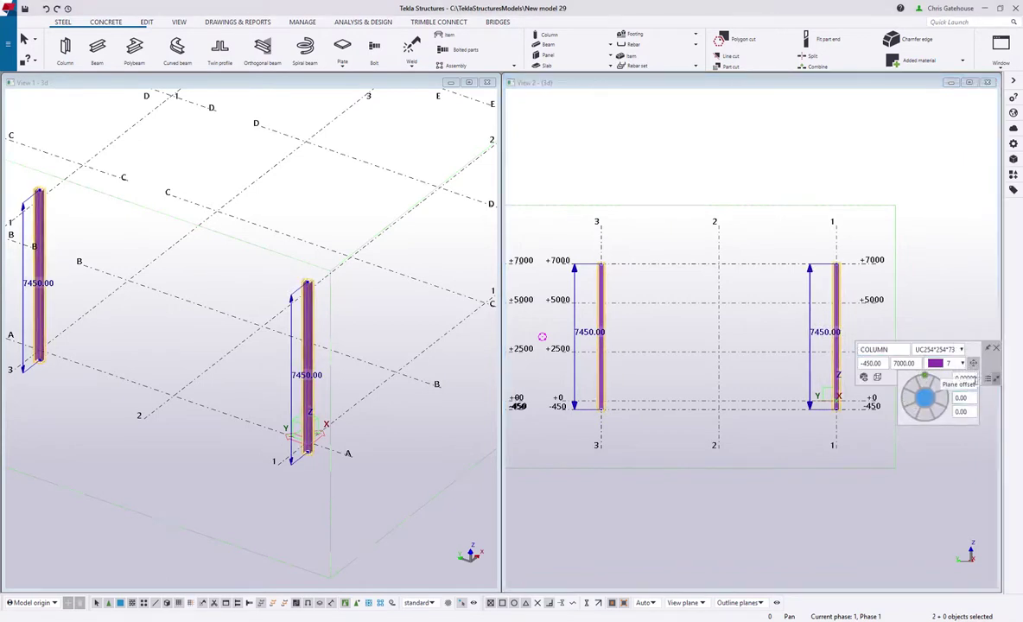
{"action": "left_click", "coordinate": [974, 363]}
{"action": "scroll", "coordinate": [316, 484], "scroll_direction": "up", "scroll_amount": 10}
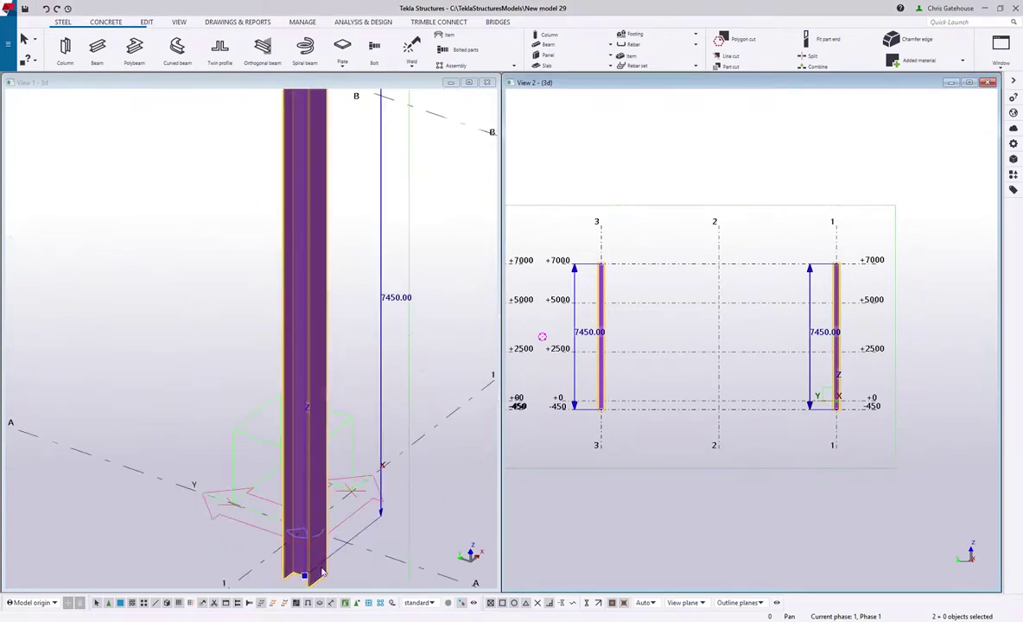
{"action": "scroll", "coordinate": [322, 575], "scroll_direction": "down", "scroll_amount": 10}
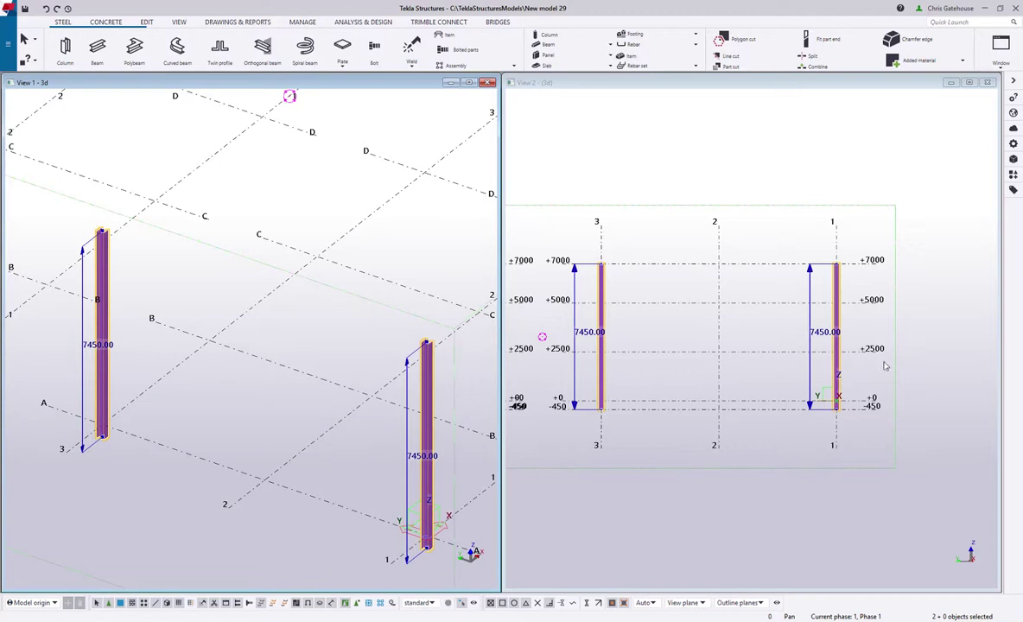
Step: Change the profile of the columns at grids 1 and 3 to a deeper section
{"action": "left_click", "coordinate": [837, 313]}
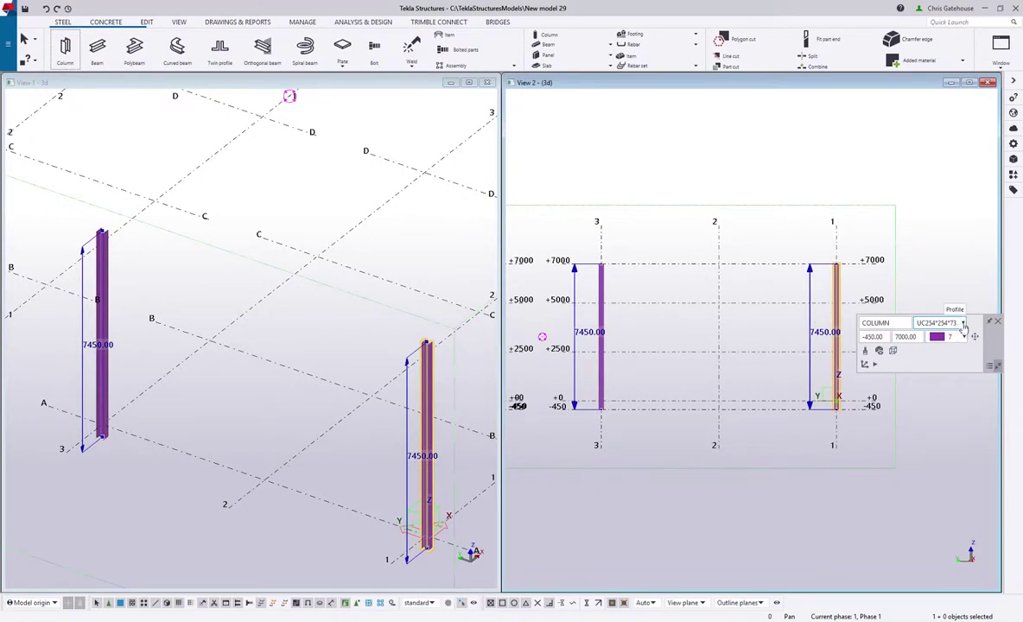
{"action": "left_click", "coordinate": [963, 324]}
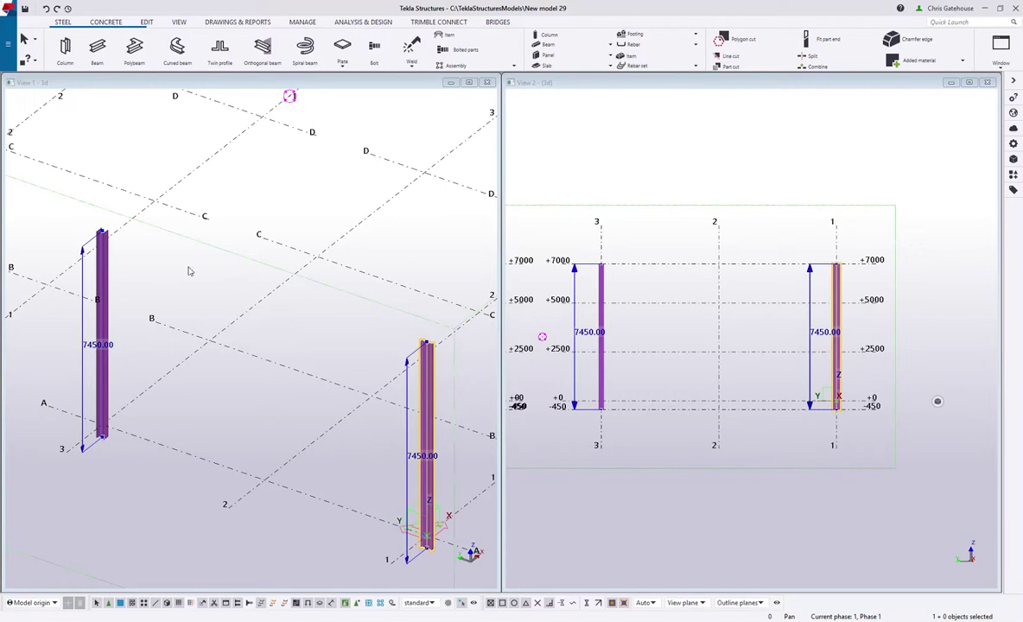
{"action": "left_click", "coordinate": [103, 269]}
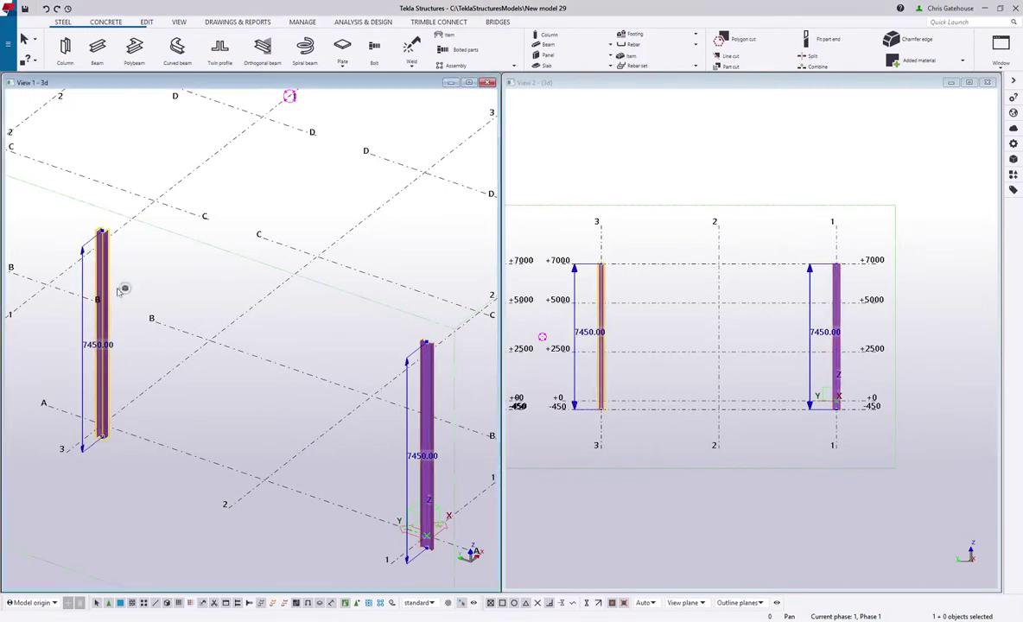
{"action": "left_click", "coordinate": [221, 291]}
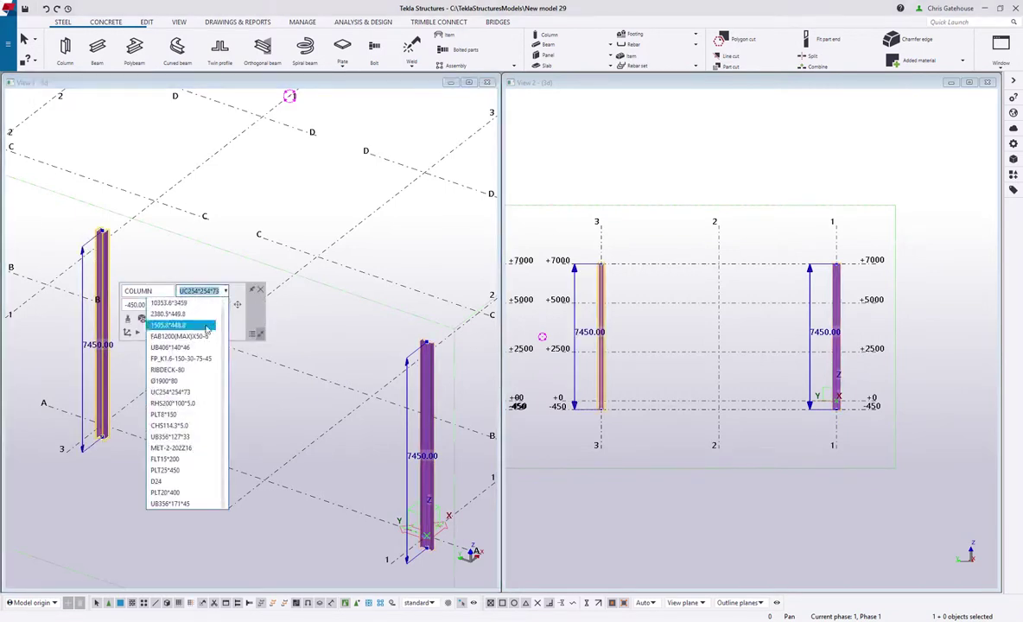
{"action": "left_click", "coordinate": [720, 277]}
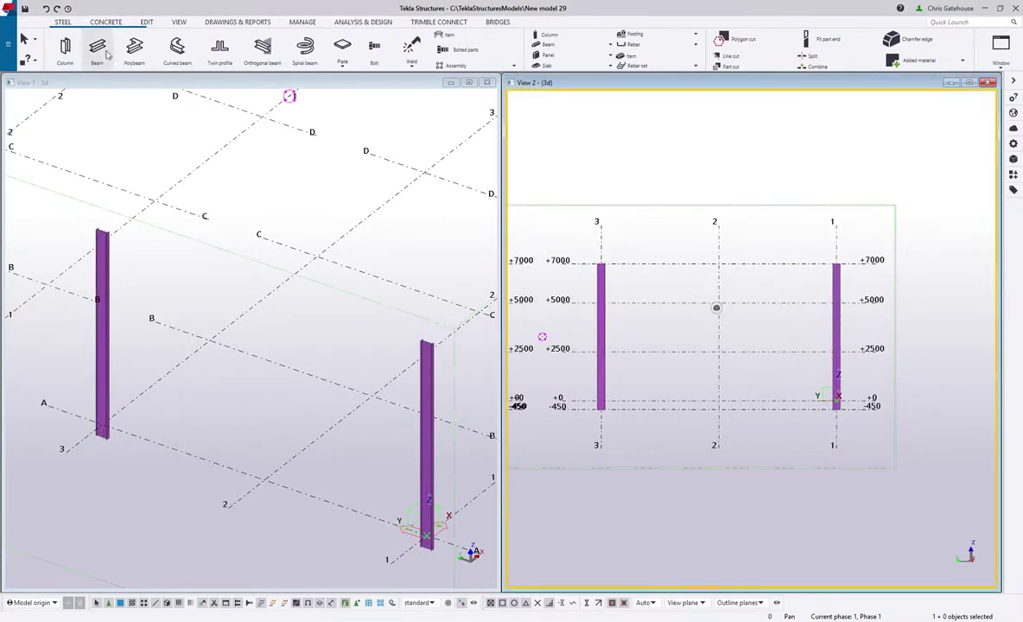
Step: Start a steel beam and load the saved RAFTER properties for it
{"action": "left_click", "coordinate": [99, 50]}
{"action": "left_click", "coordinate": [880, 95]}
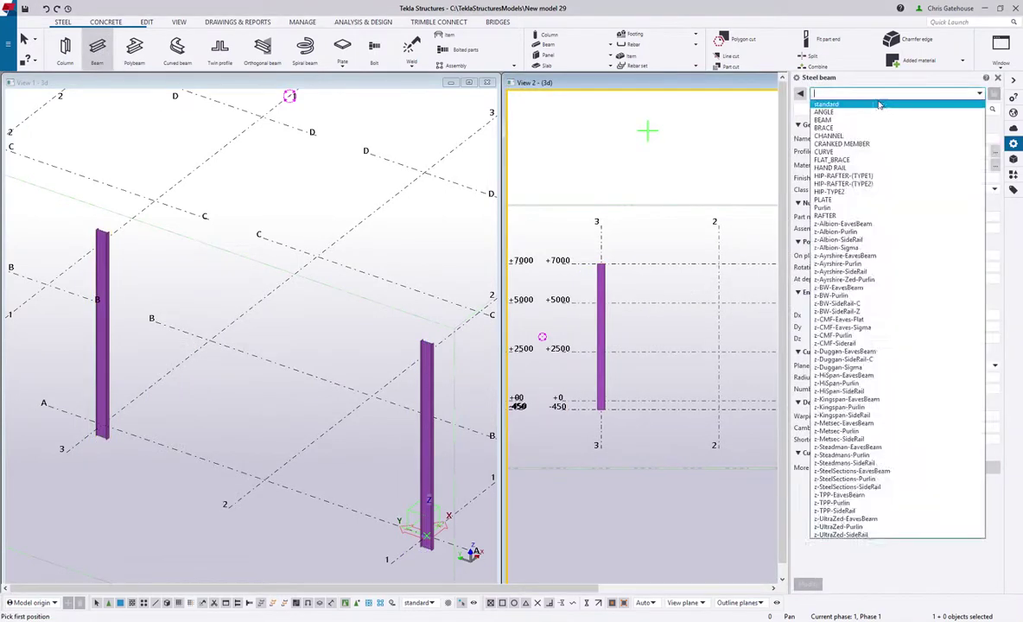
{"action": "left_click", "coordinate": [843, 119]}
{"action": "left_click", "coordinate": [846, 95]}
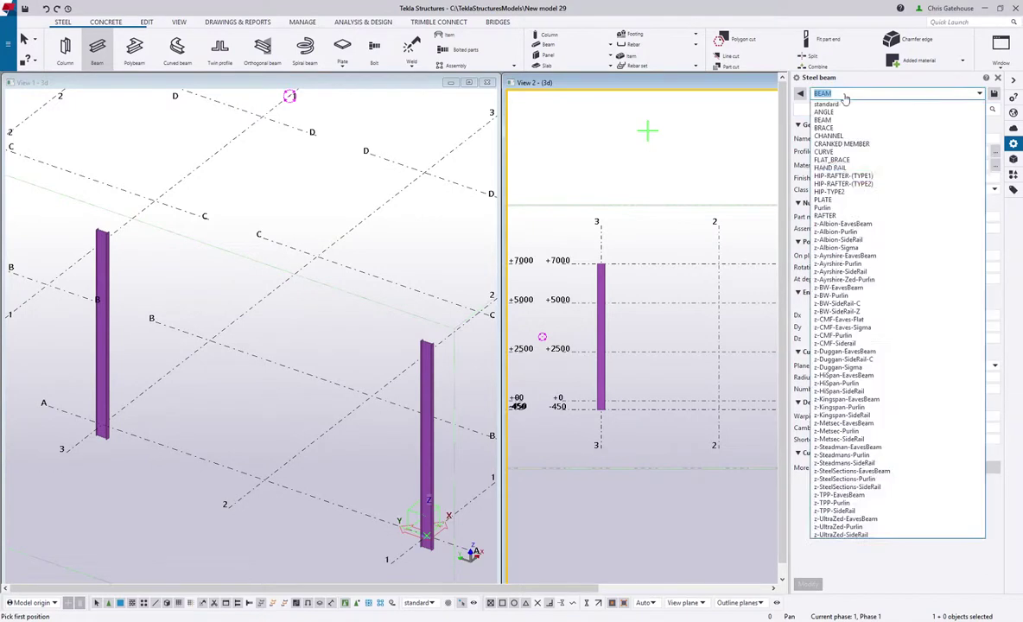
{"action": "left_click", "coordinate": [830, 215]}
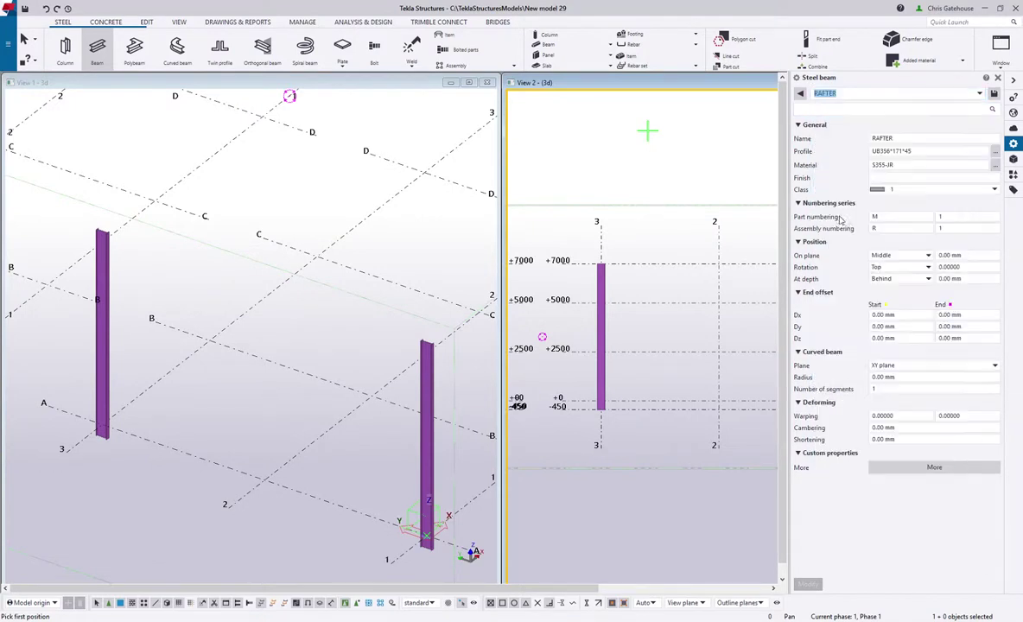
Step: Model two rafters, each about 6093 mm long, from the columns at level +5000 to a raised ridge point on grid 2
{"action": "left_click", "coordinate": [601, 303]}
{"action": "left_click", "coordinate": [717, 287]}
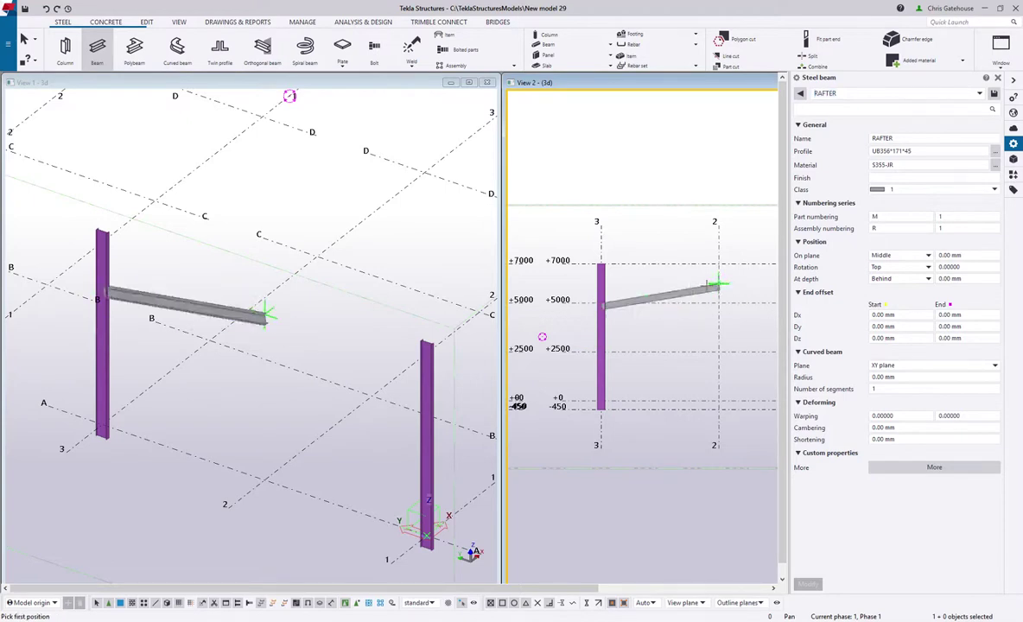
{"action": "middle_click_drag", "start_coordinate": [718, 286], "coordinate": [603, 289]}
{"action": "left_click", "coordinate": [605, 291]}
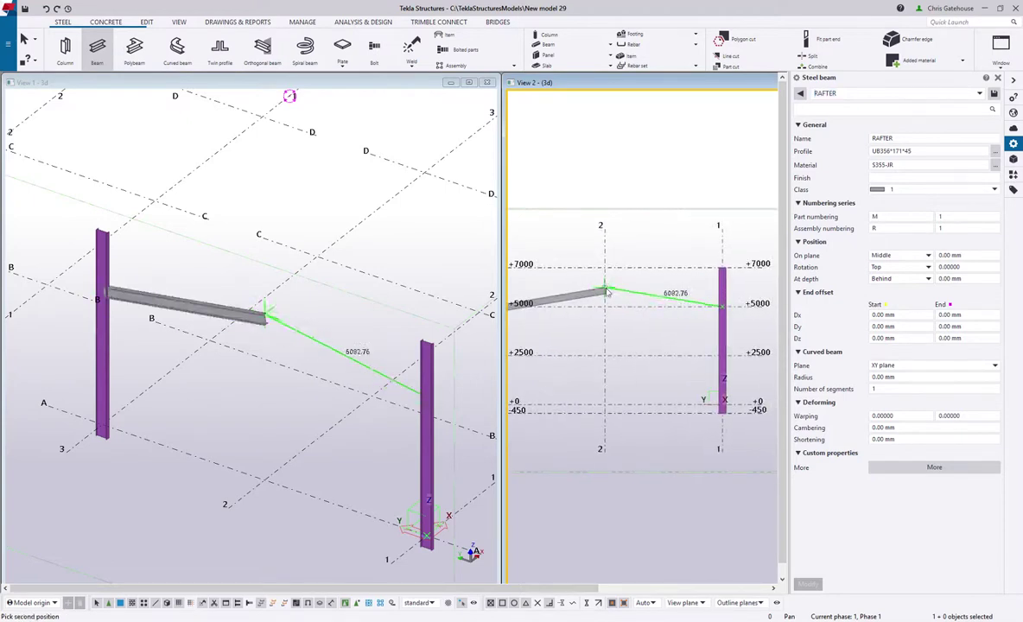
{"action": "left_click", "coordinate": [723, 306]}
{"action": "right_click", "coordinate": [676, 224]}
{"action": "left_click", "coordinate": [699, 230]}
{"action": "left_click", "coordinate": [997, 77]}
{"action": "scroll", "coordinate": [811, 275], "scroll_direction": "down", "scroll_amount": 1}
{"action": "scroll", "coordinate": [696, 294], "scroll_direction": "up", "scroll_amount": 2}
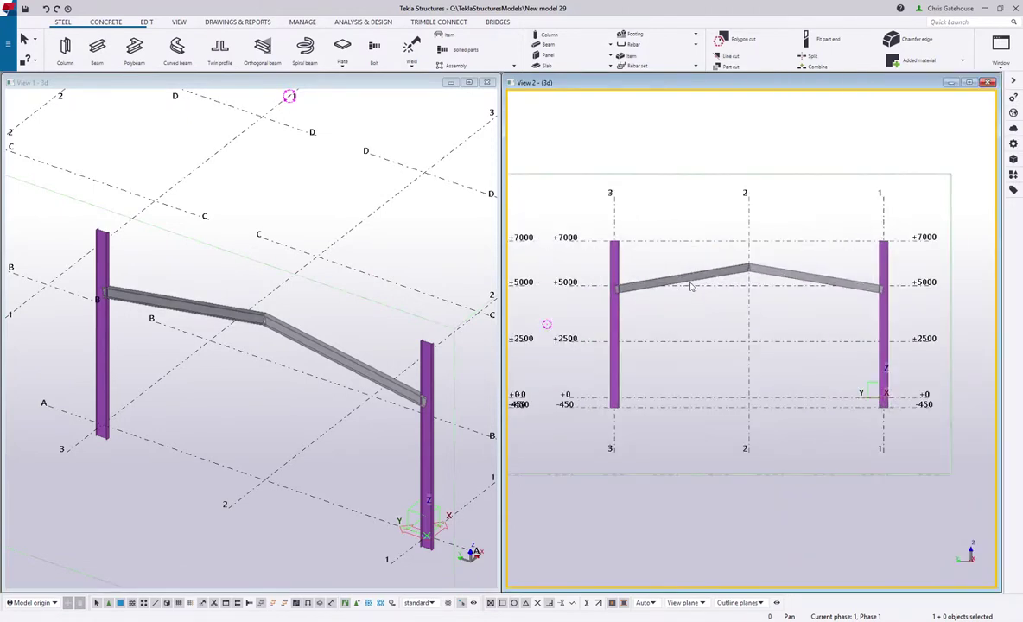
Step: Search the applications and components for BASE and 1042, and open the settings of the Base plate (1042) component
{"action": "left_click", "coordinate": [1015, 174]}
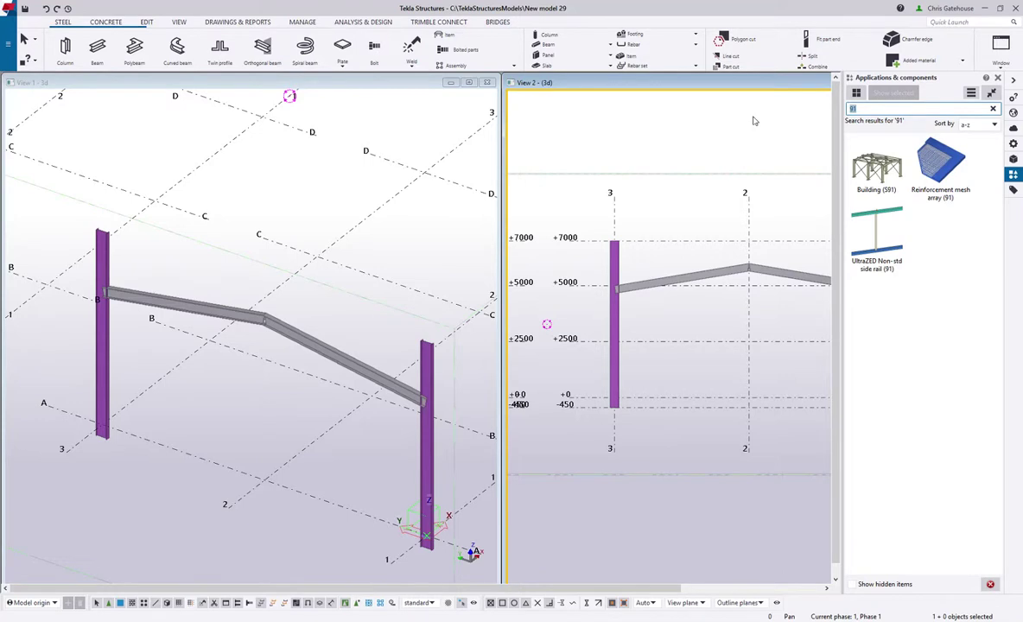
{"action": "type", "text": "BASE"}
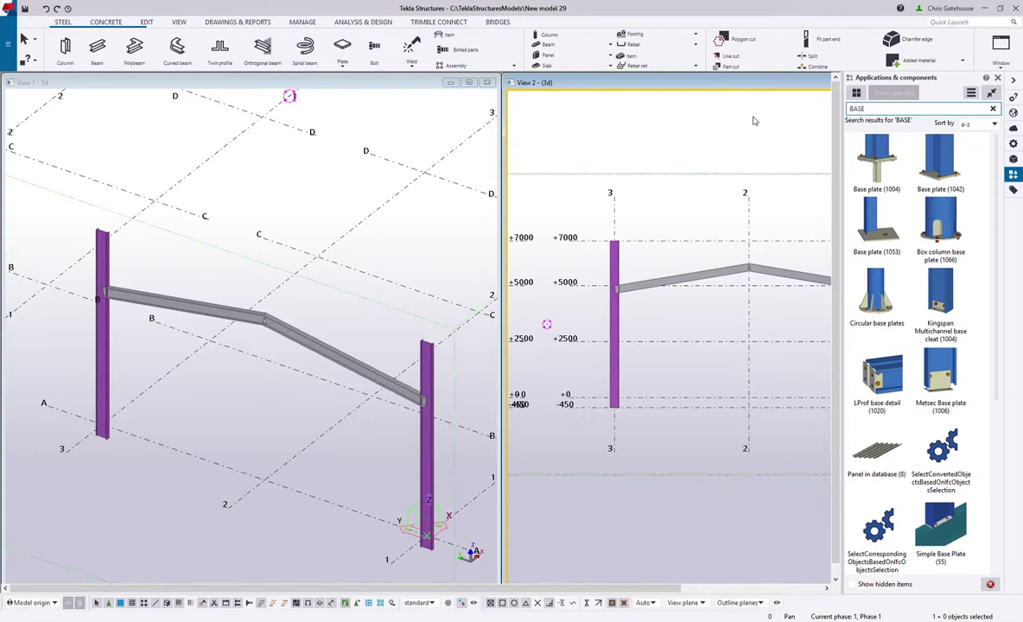
{"action": "double_click", "coordinate": [869, 108]}
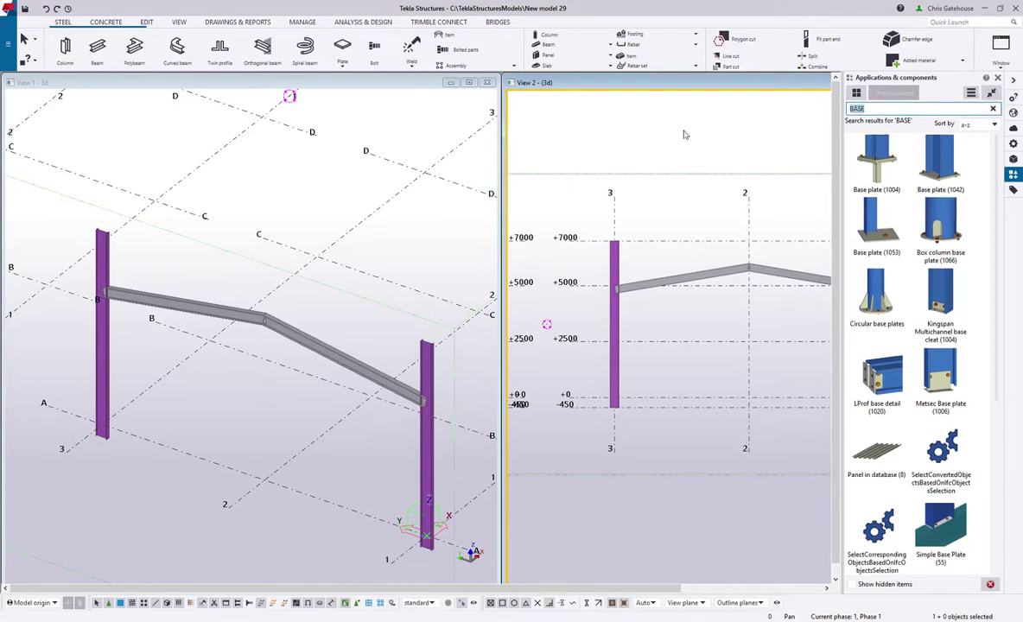
{"action": "type", "text": "1042"}
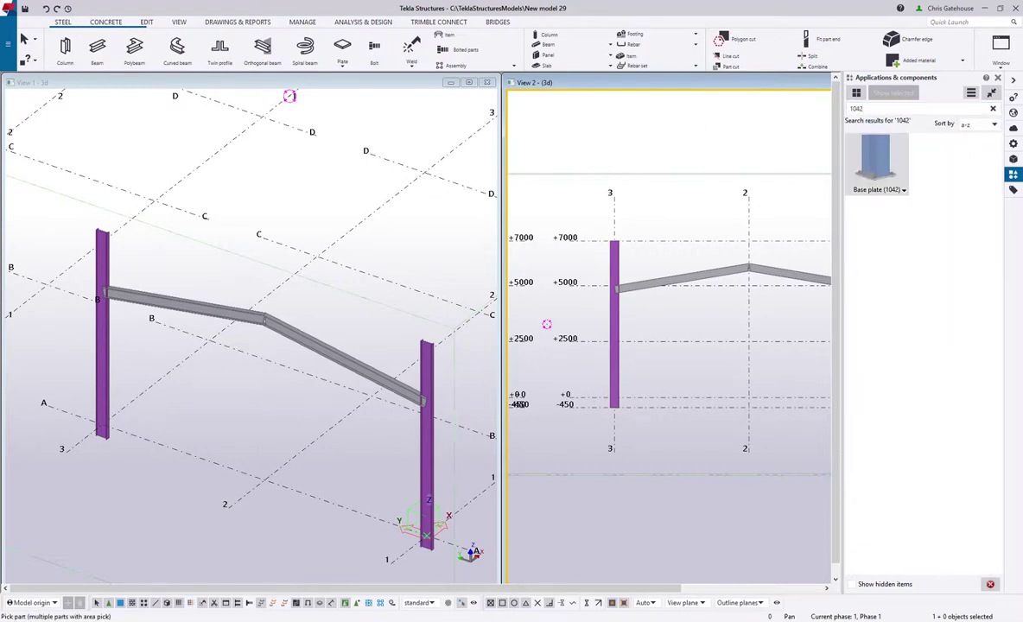
{"action": "double_click", "coordinate": [875, 160]}
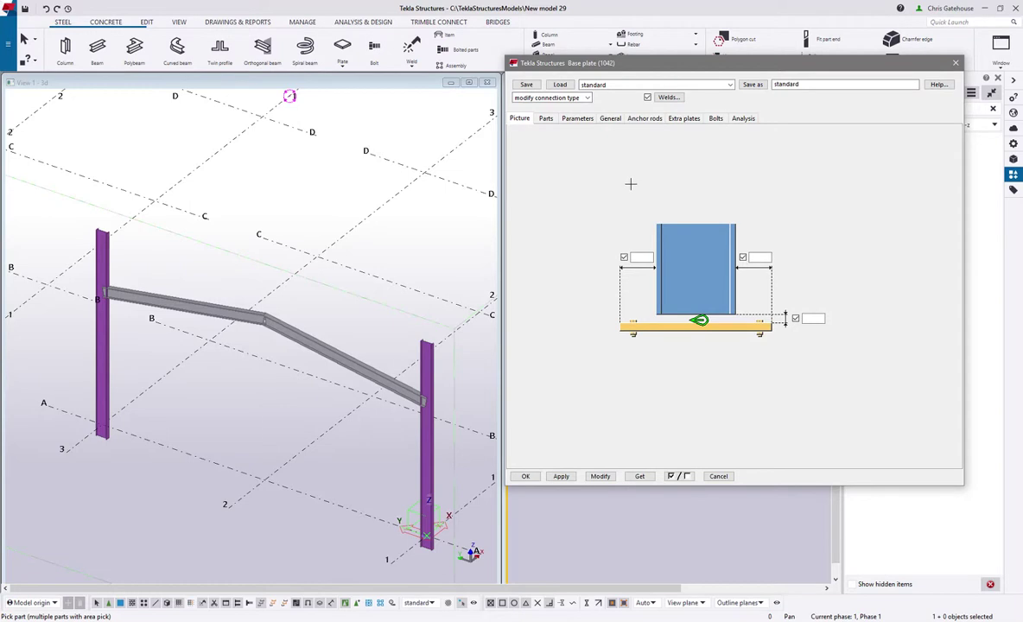
Step: Review the base plate component's part, parameter, anchor rod, extra plate, bolt and weld settings, including the anchor rod shape options
{"action": "left_click", "coordinate": [546, 119]}
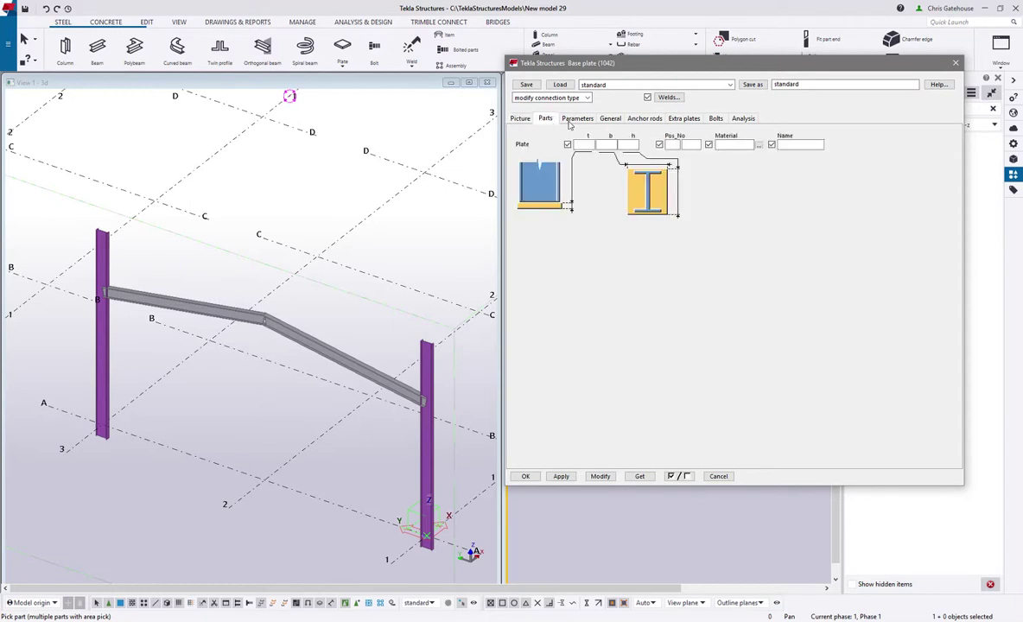
{"action": "left_click", "coordinate": [576, 118]}
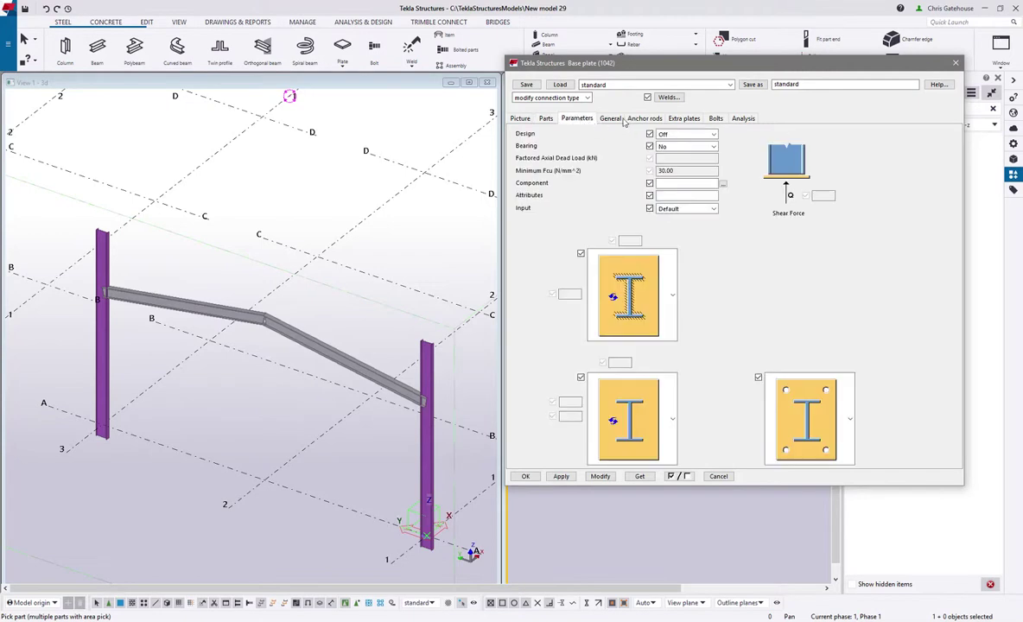
{"action": "left_click", "coordinate": [766, 403]}
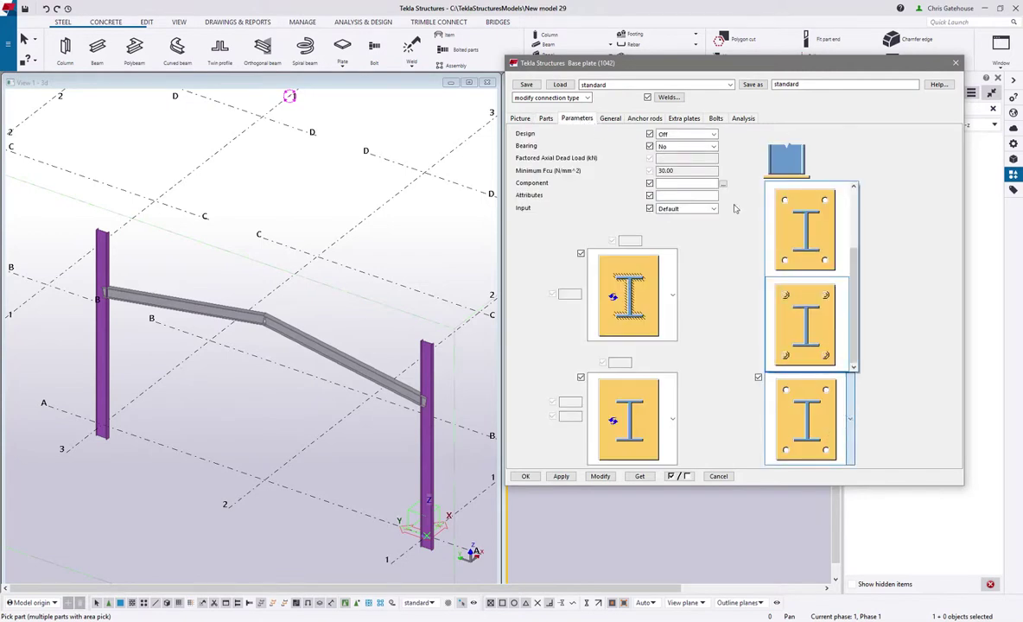
{"action": "left_click", "coordinate": [628, 419]}
{"action": "left_click", "coordinate": [628, 419]}
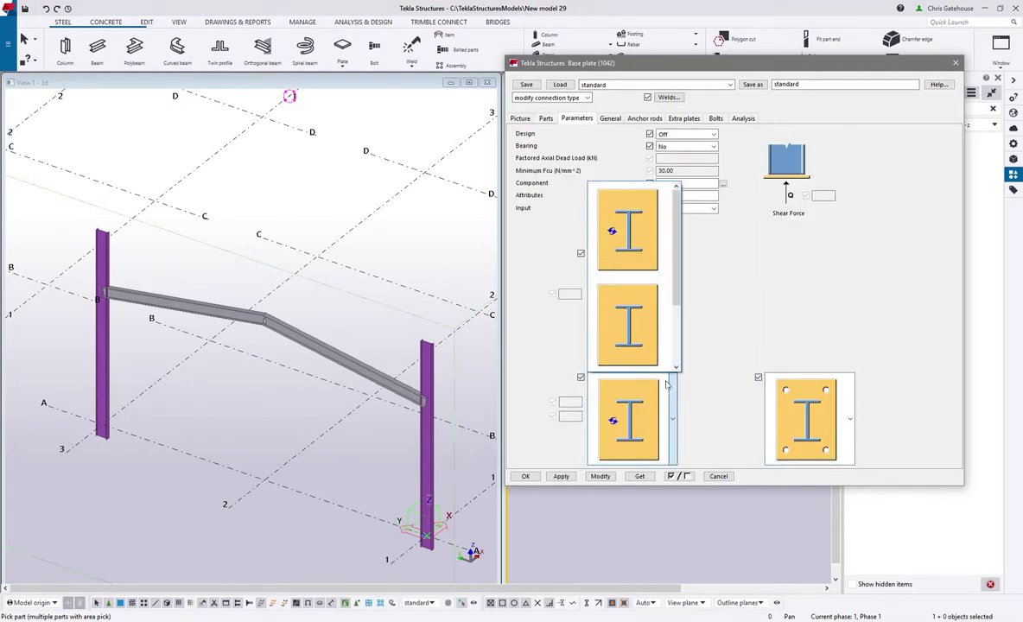
{"action": "left_click", "coordinate": [639, 119]}
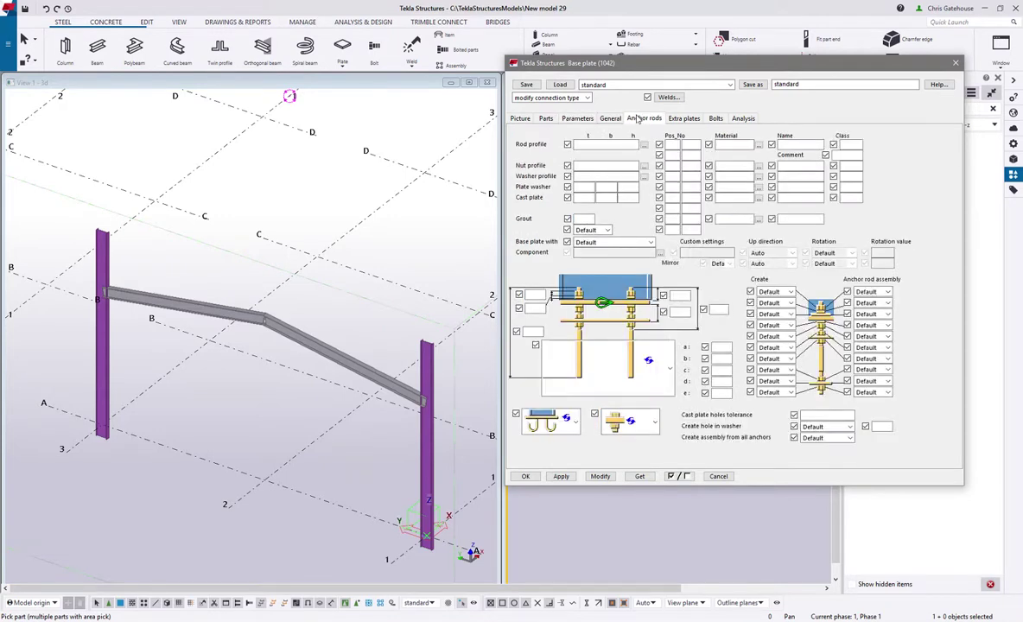
{"action": "left_click", "coordinate": [669, 370]}
{"action": "scroll", "coordinate": [644, 445], "scroll_direction": "down", "scroll_amount": 2}
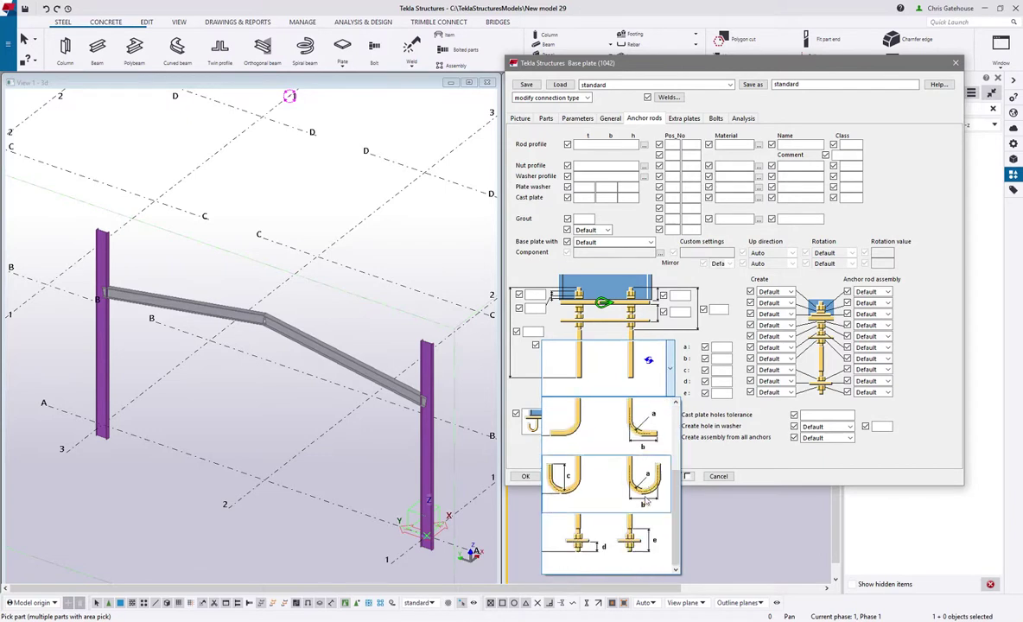
{"action": "left_click", "coordinate": [523, 385]}
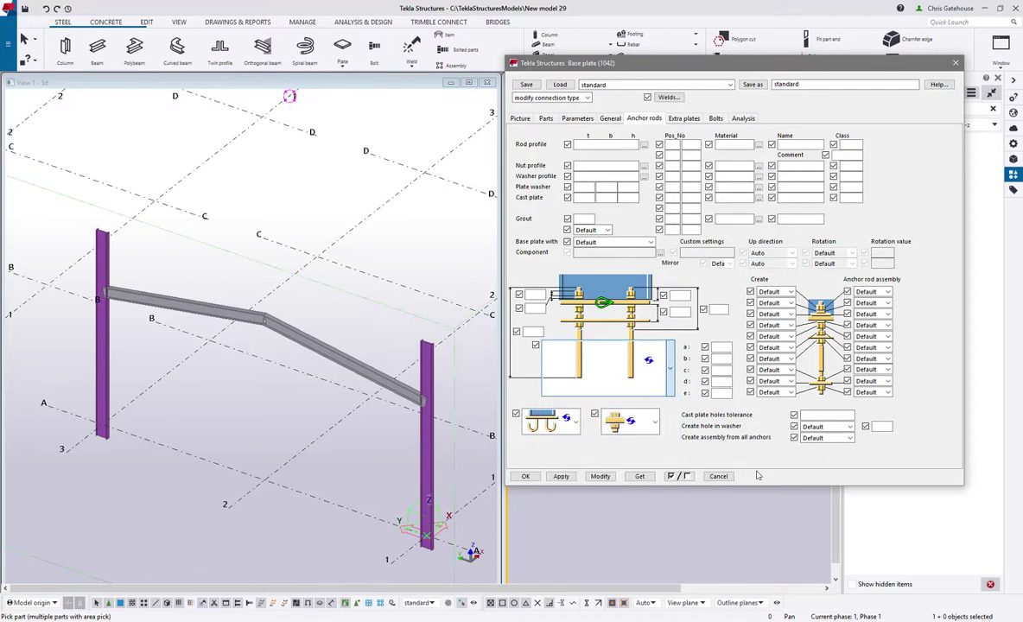
{"action": "left_click", "coordinate": [685, 120]}
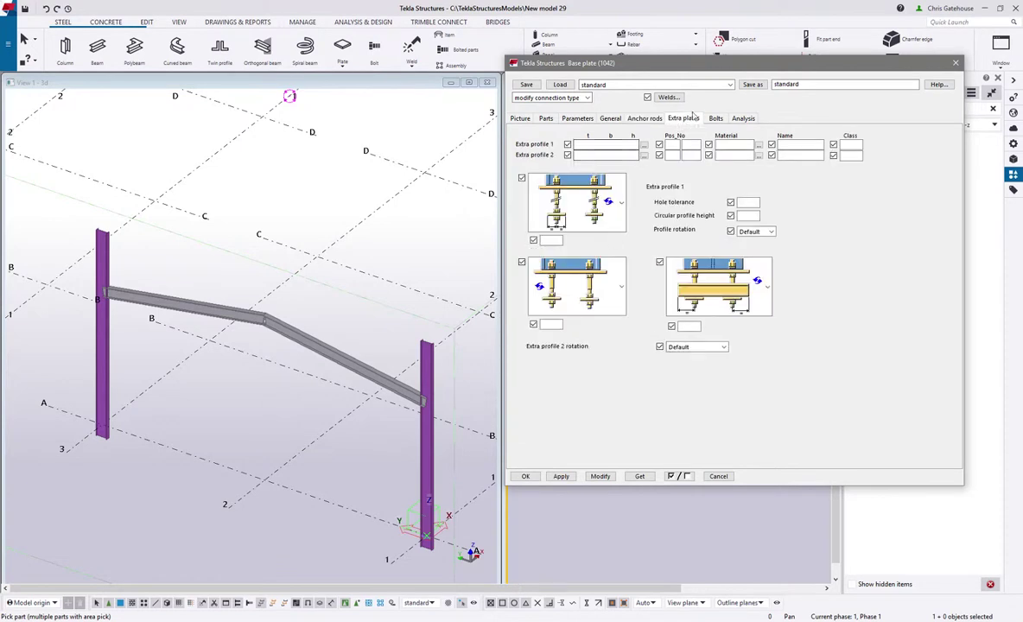
{"action": "left_click", "coordinate": [715, 119]}
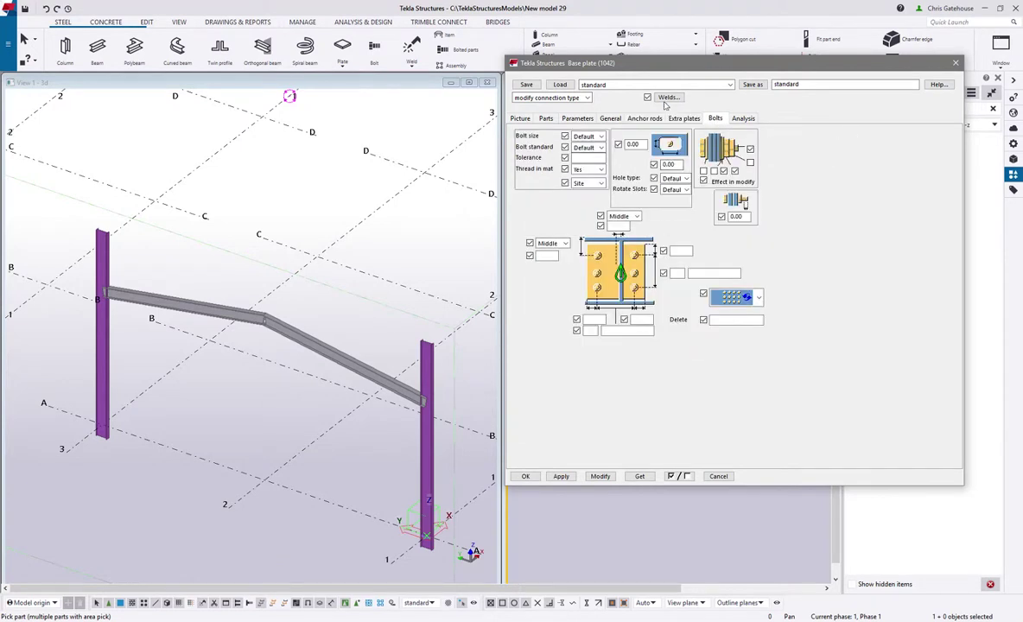
{"action": "left_click", "coordinate": [669, 97]}
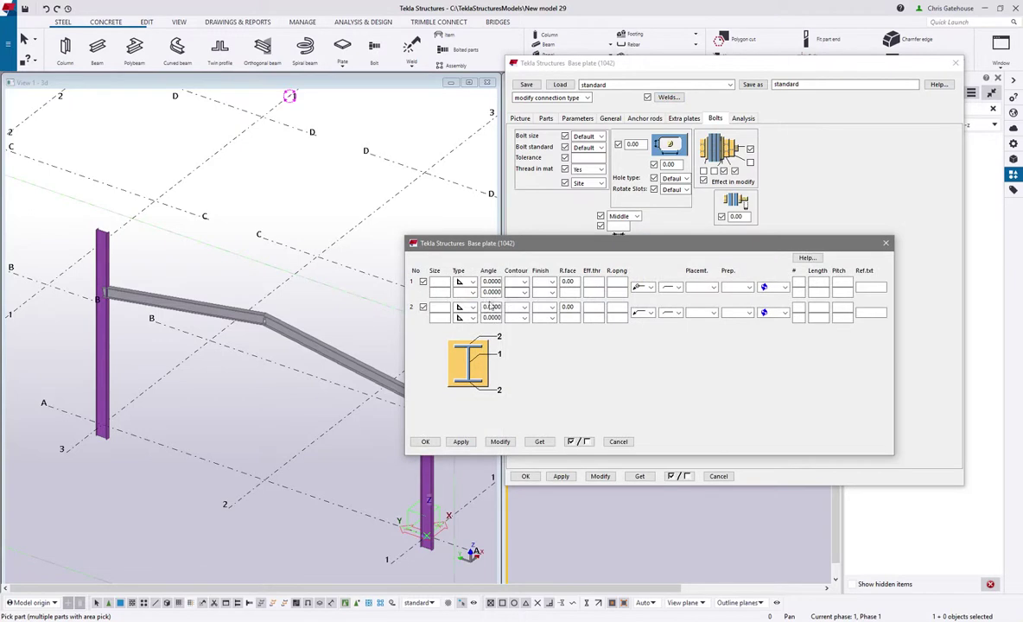
{"action": "left_click", "coordinate": [438, 442]}
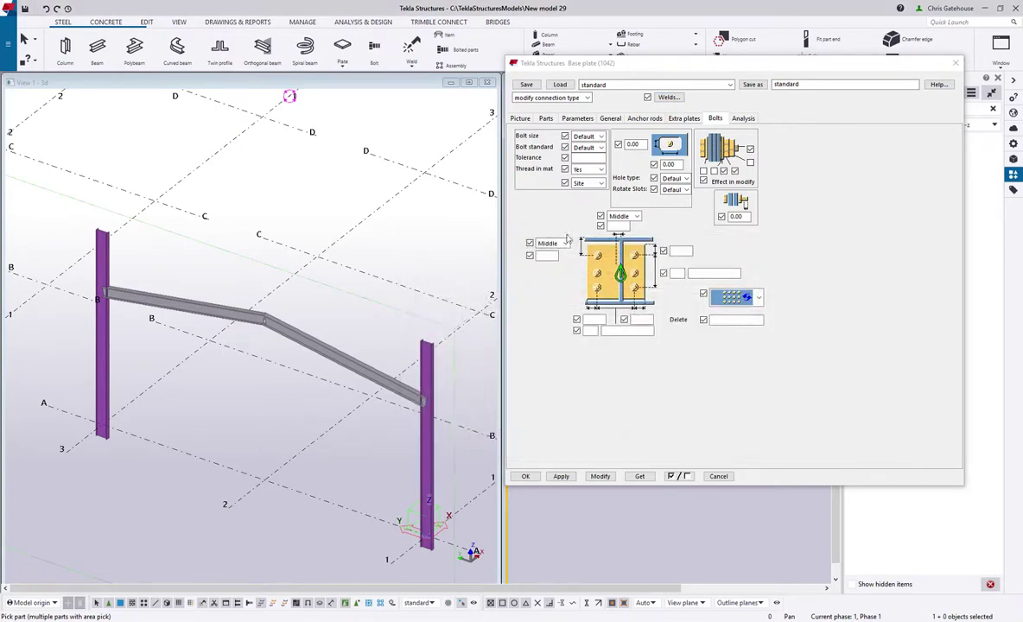
Step: Load the saved Type A 450x25 Plt settings for the base plate and apply them
{"action": "left_click", "coordinate": [608, 84]}
{"action": "left_click", "coordinate": [603, 127]}
{"action": "left_click", "coordinate": [560, 84]}
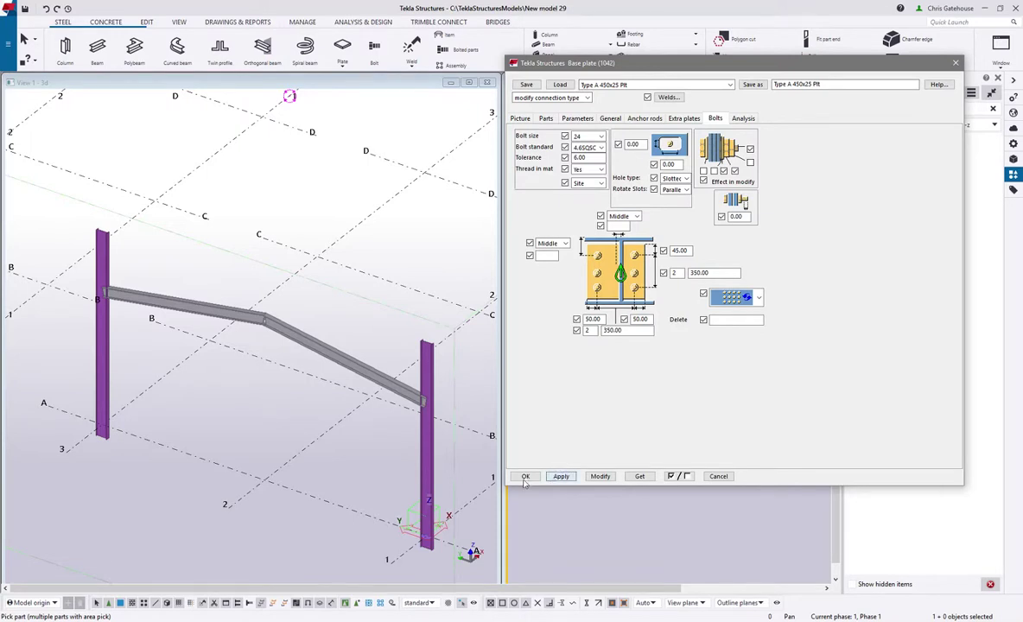
{"action": "key", "text": "Return"}
Step: Add the base plate to the feet of both columns at grids 1 and 3
{"action": "left_click_drag", "start_coordinate": [416, 467], "coordinate": [112, 349]}
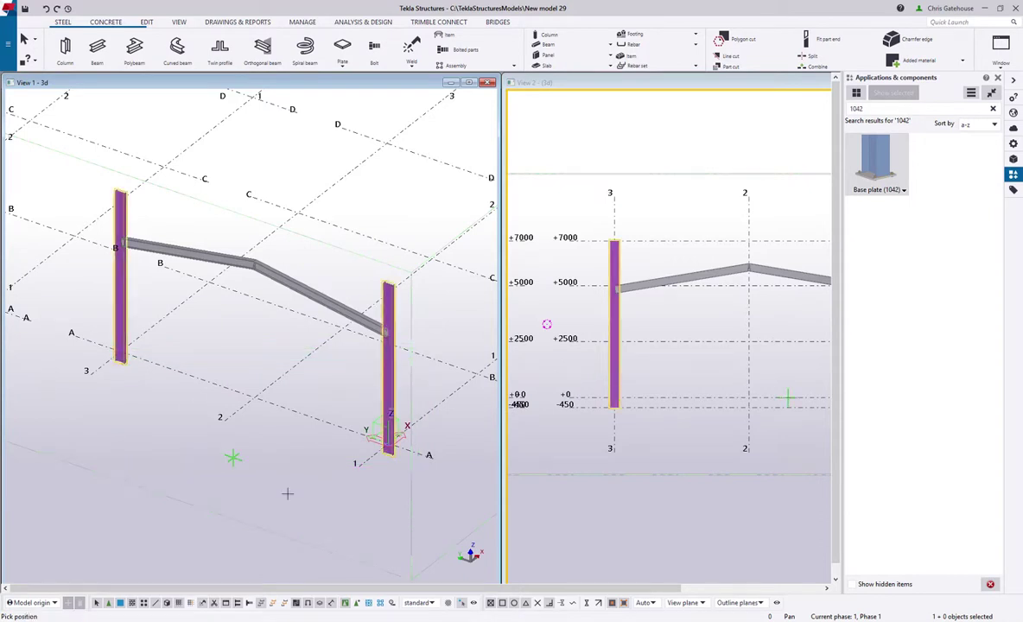
{"action": "scroll", "coordinate": [358, 469], "scroll_direction": "up", "scroll_amount": 3}
{"action": "middle_click", "coordinate": [402, 441]}
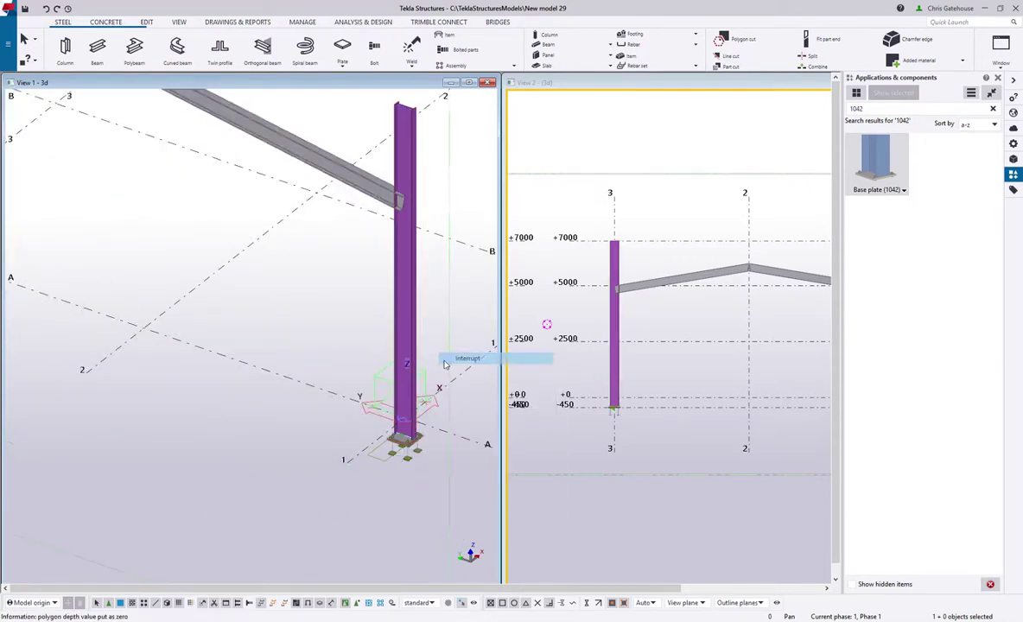
Step: Search the components for HAUNCH and connect each rafter to its column with Eaves haunch (102)
{"action": "scroll", "coordinate": [306, 408], "scroll_direction": "down", "scroll_amount": 3}
{"action": "double_click", "coordinate": [882, 108]}
{"action": "type", "text": "HAUNCH"}
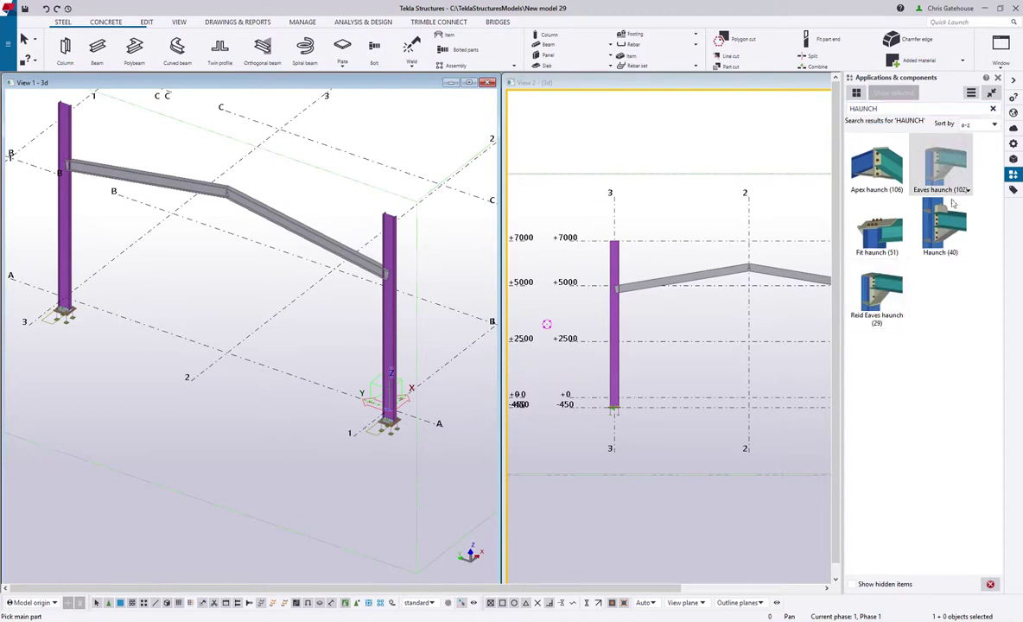
{"action": "left_click", "coordinate": [68, 197]}
{"action": "left_click", "coordinate": [84, 165]}
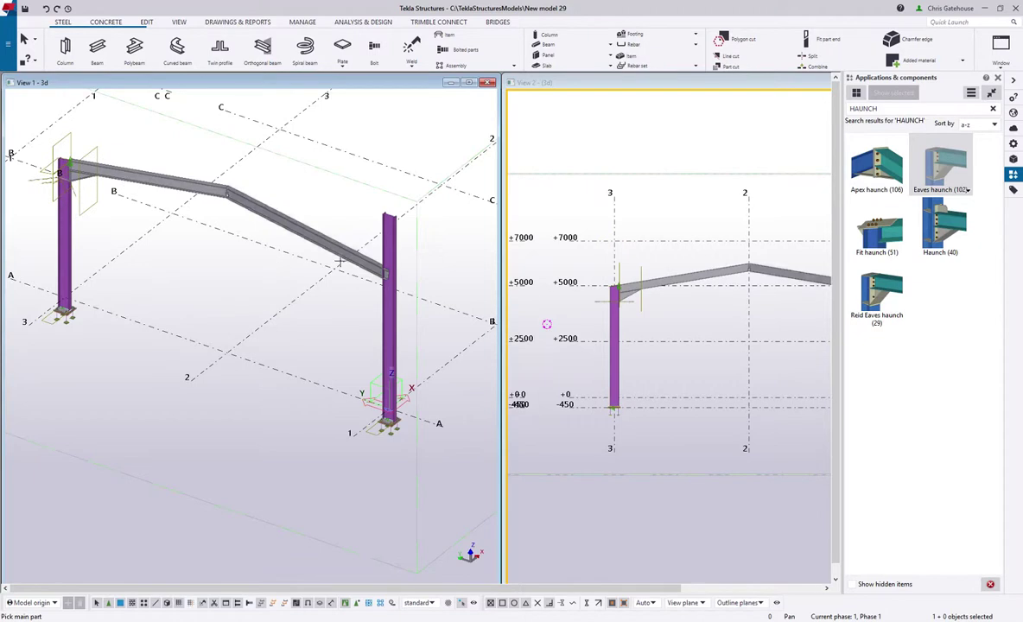
{"action": "left_click", "coordinate": [375, 285]}
{"action": "left_click", "coordinate": [344, 256]}
{"action": "right_click", "coordinate": [339, 190]}
{"action": "left_click", "coordinate": [350, 196]}
Step: Maximize the 3D view, open the settings of the eaves haunch at grid 1, and review its parts and parameters
{"action": "double_click", "coordinate": [434, 82]}
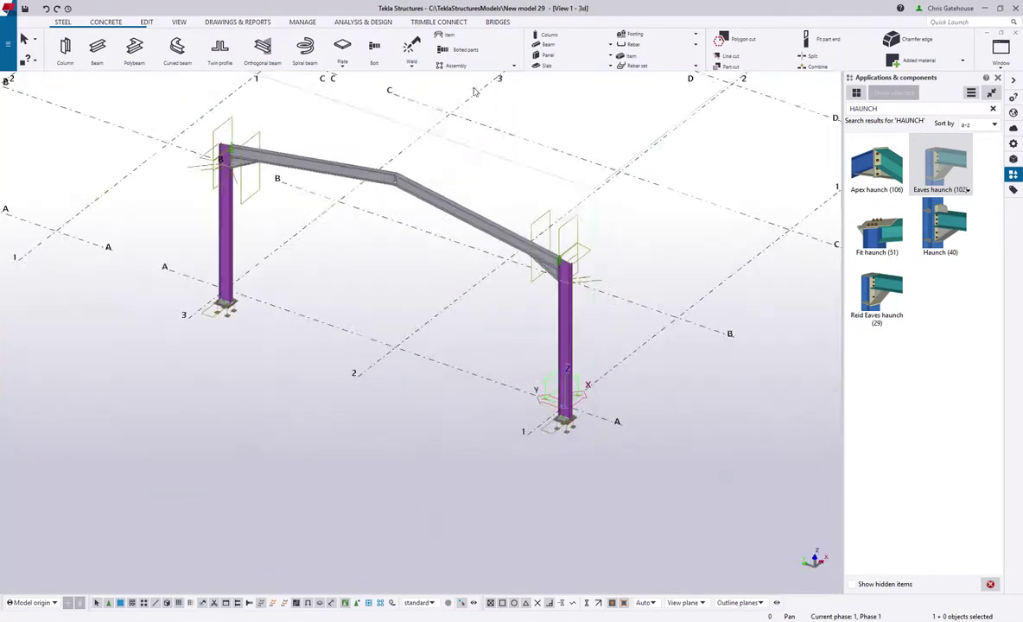
{"action": "scroll", "coordinate": [581, 299], "scroll_direction": "up", "scroll_amount": 5}
{"action": "scroll", "coordinate": [581, 299], "scroll_direction": "up", "scroll_amount": 3}
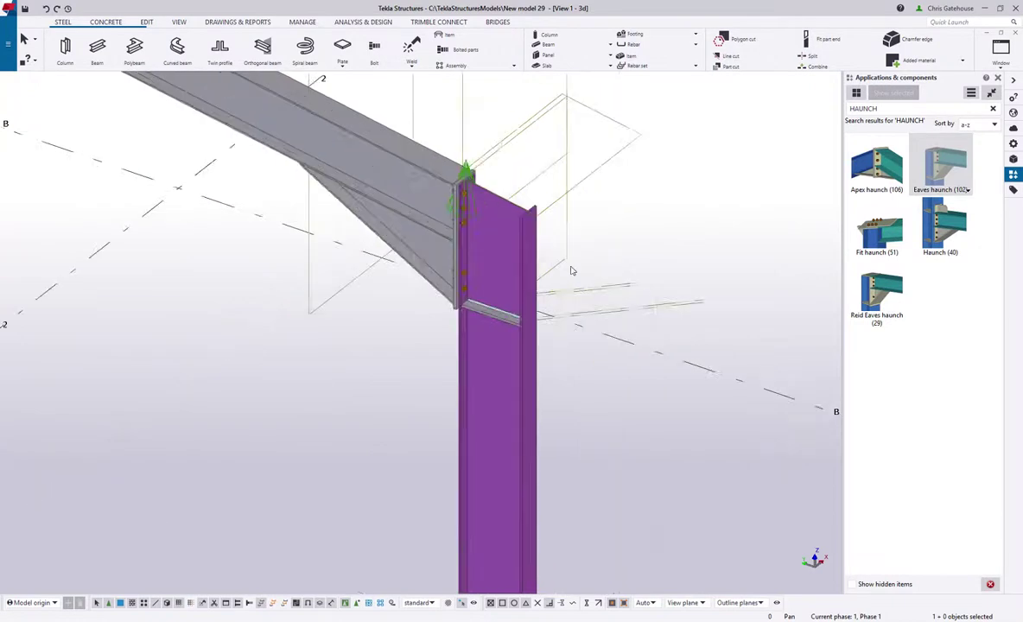
{"action": "left_click", "coordinate": [463, 171]}
{"action": "double_click", "coordinate": [466, 173]}
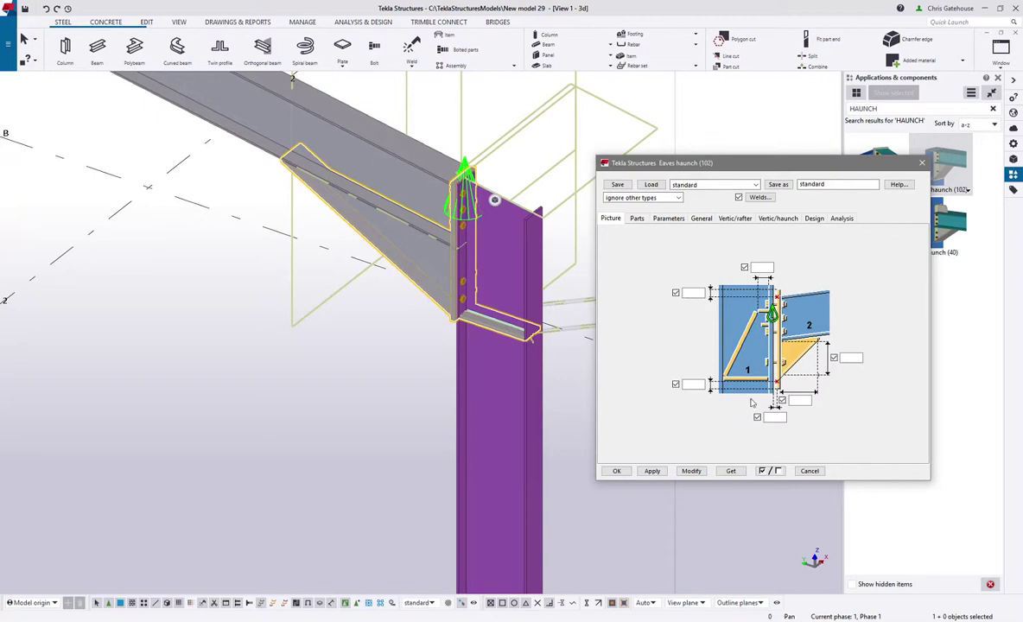
{"action": "left_click", "coordinate": [639, 218]}
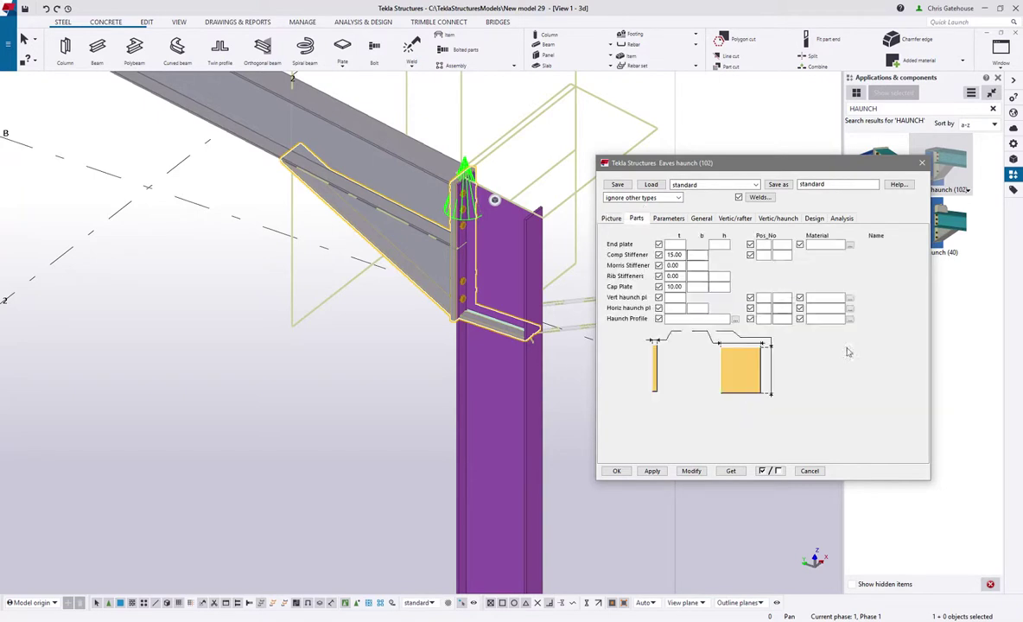
{"action": "left_click", "coordinate": [667, 219]}
Step: Try the square column top option for the eaves haunch and return to the sloped column top
{"action": "left_click", "coordinate": [826, 391]}
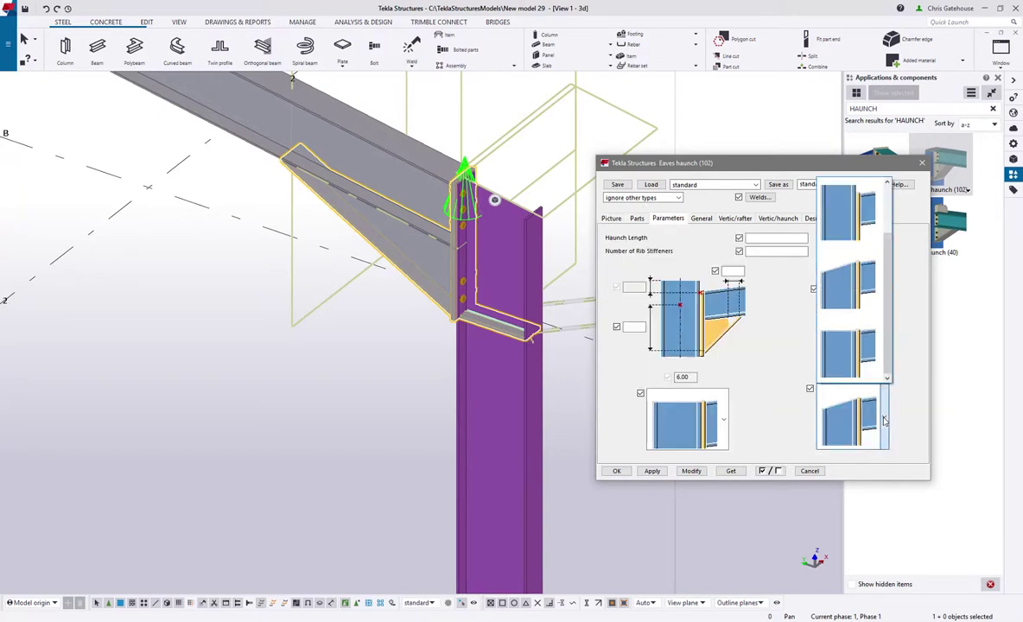
{"action": "left_click", "coordinate": [840, 362]}
{"action": "left_click", "coordinate": [881, 418]}
{"action": "left_click", "coordinate": [856, 208]}
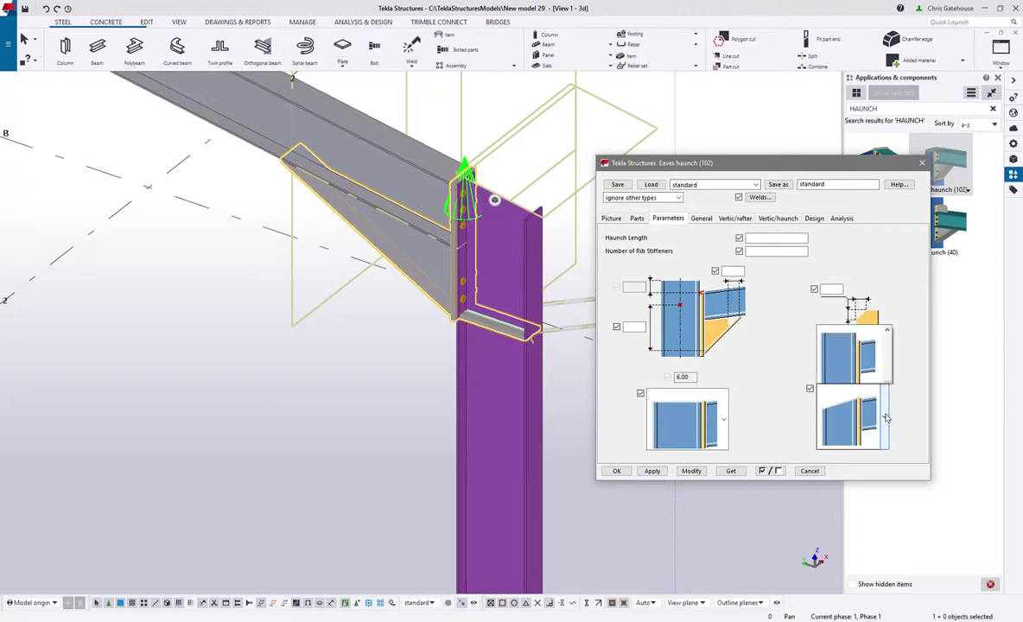
{"action": "left_click", "coordinate": [885, 418]}
{"action": "left_click", "coordinate": [864, 222]}
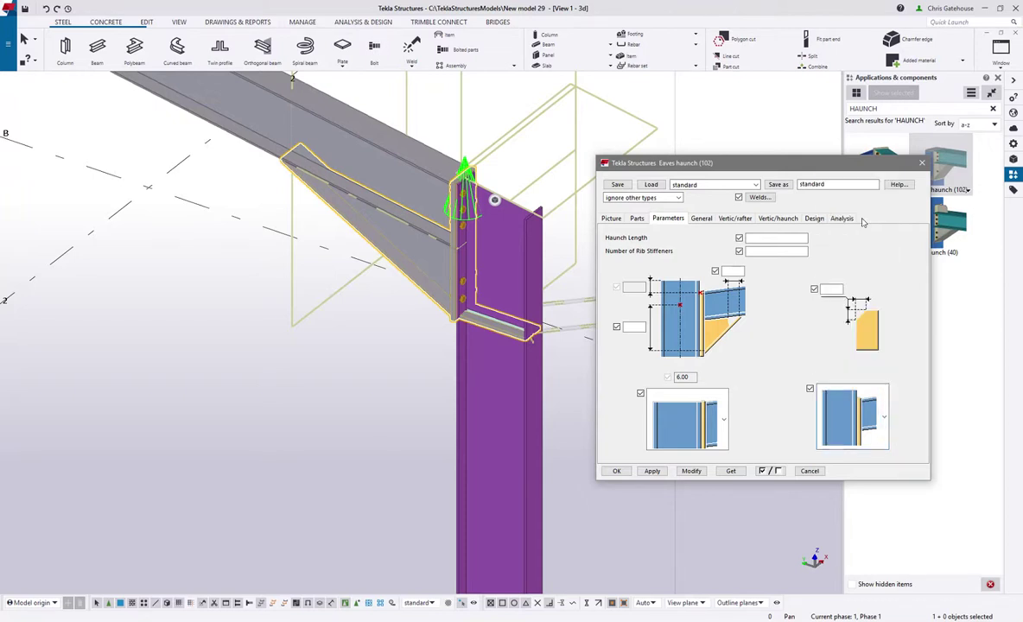
{"action": "left_click", "coordinate": [883, 417]}
{"action": "left_click", "coordinate": [872, 299]}
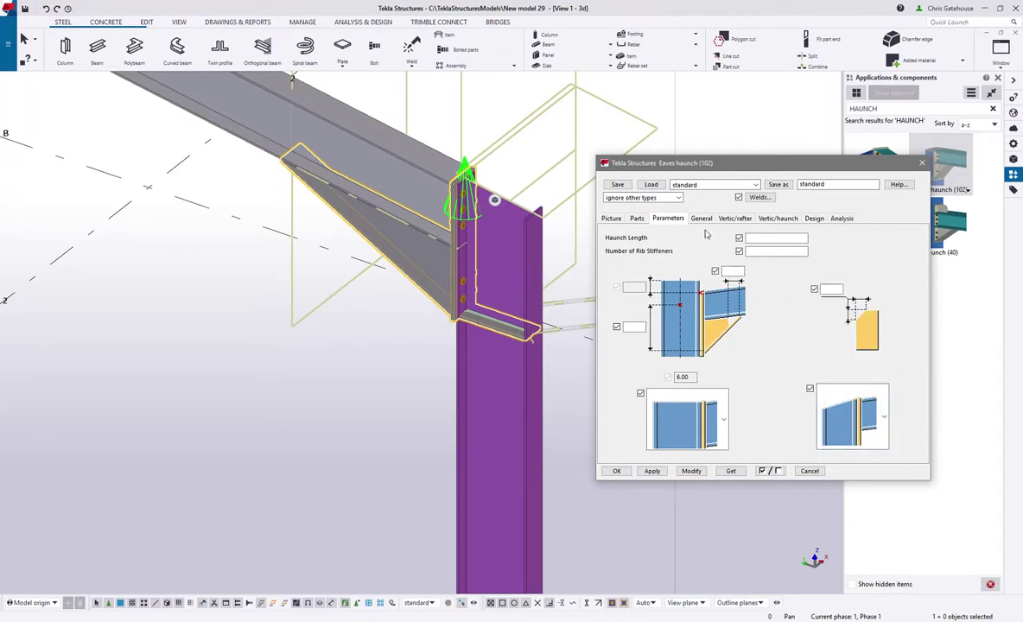
Step: Review the eaves haunch's rafter bolt, haunch bolt and weld settings, and close the component settings
{"action": "left_click", "coordinate": [734, 219]}
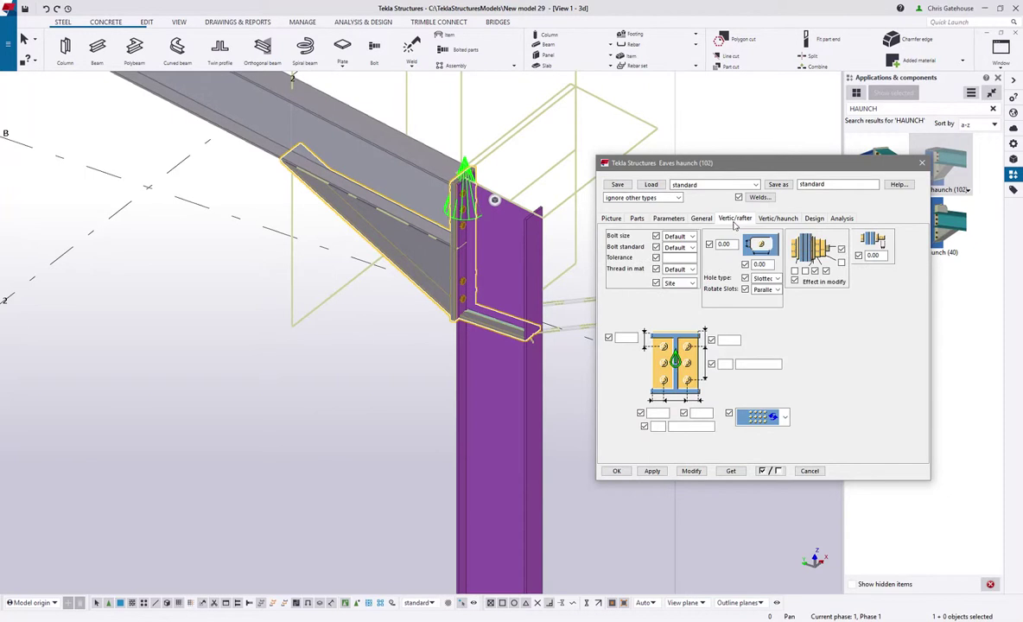
{"action": "left_click", "coordinate": [769, 222]}
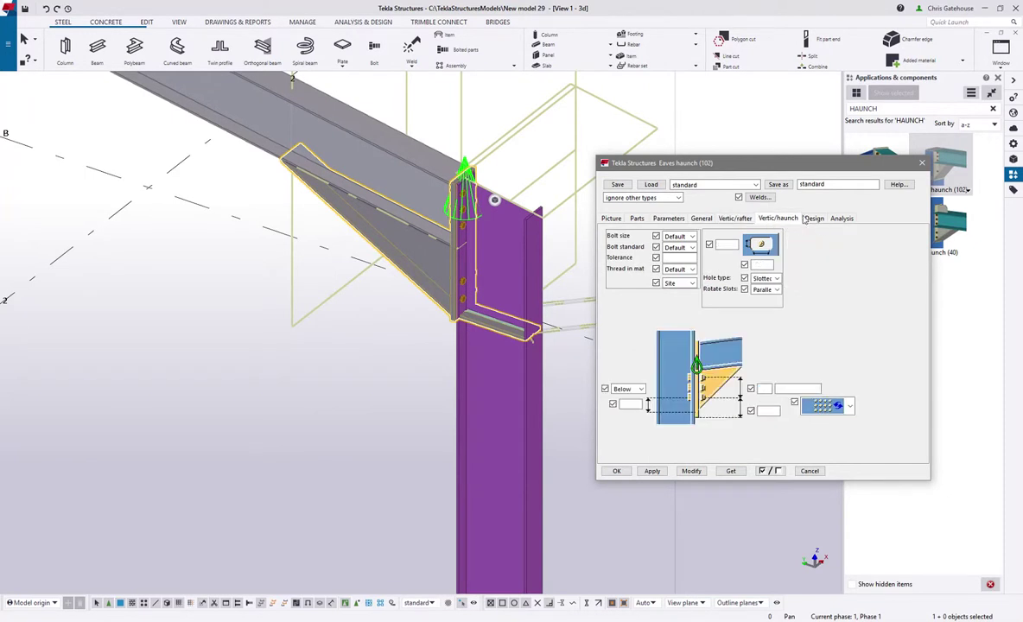
{"action": "left_click", "coordinate": [751, 197]}
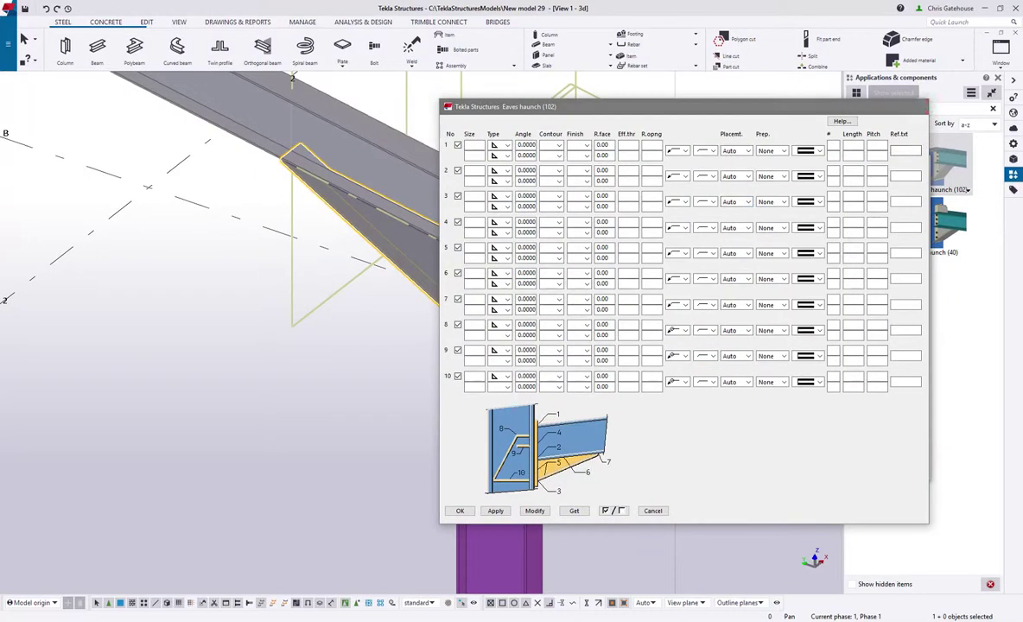
{"action": "left_click", "coordinate": [921, 107]}
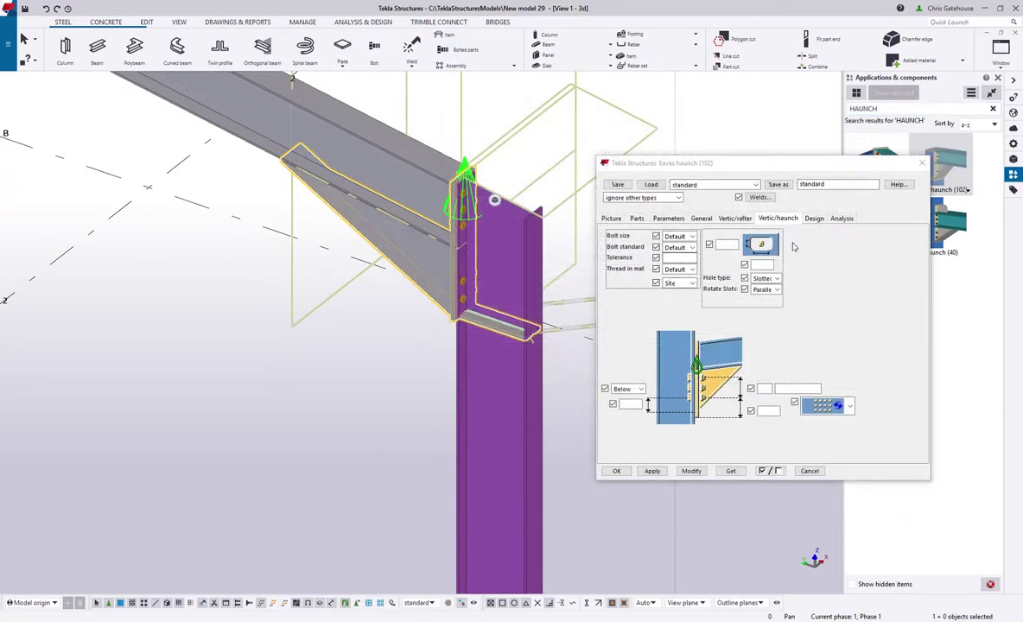
{"action": "left_click", "coordinate": [616, 471]}
Step: Search the components for APEX and connect the two rafters at the ridge with Apex haunch (106)
{"action": "double_click", "coordinate": [882, 108]}
{"action": "type", "text": "APEX"}
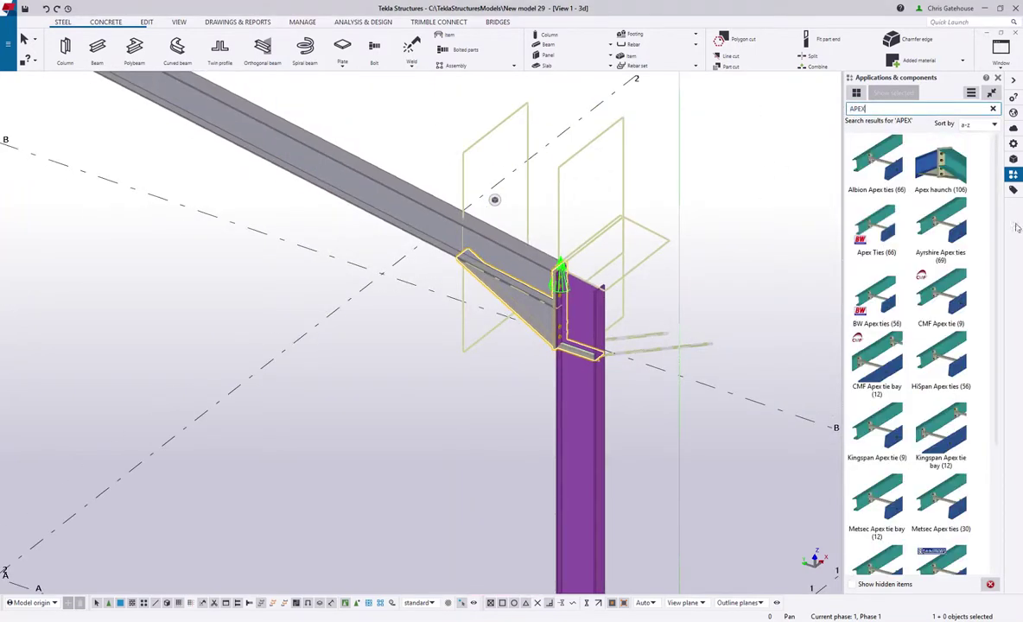
{"action": "left_click", "coordinate": [954, 173]}
{"action": "scroll", "coordinate": [686, 423], "scroll_direction": "down", "scroll_amount": 3}
{"action": "middle_click_drag", "start_coordinate": [222, 189], "coordinate": [377, 200]}
{"action": "left_click", "coordinate": [377, 192]}
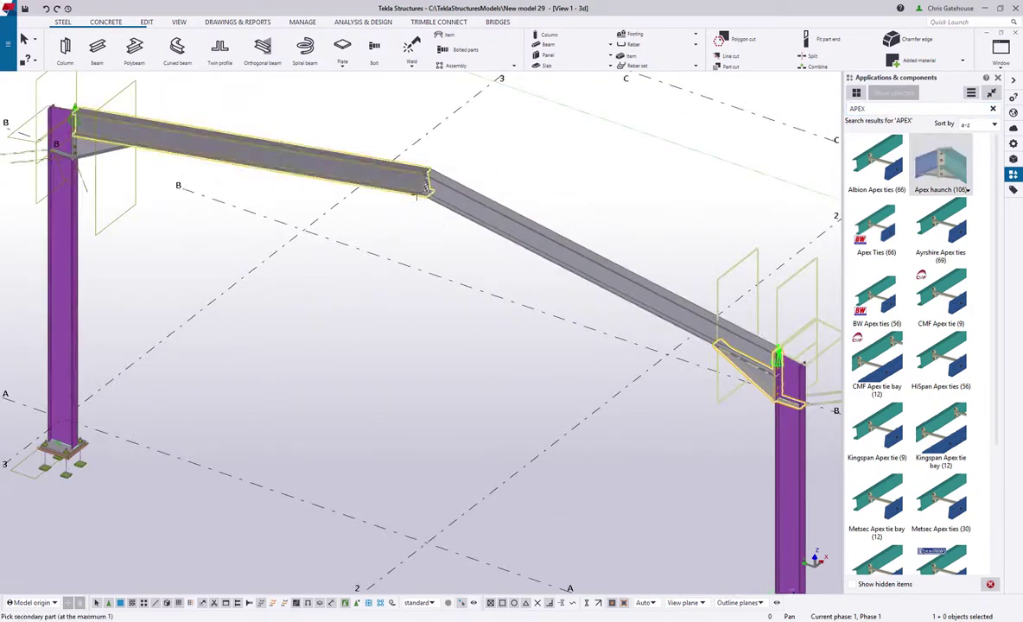
{"action": "left_click", "coordinate": [494, 209]}
{"action": "right_click", "coordinate": [610, 194]}
{"action": "left_click", "coordinate": [659, 255]}
Step: Check the properties of the rafter between grids 1 and 2, close them and clear the selection
{"action": "scroll", "coordinate": [659, 254], "scroll_direction": "down", "scroll_amount": 3}
{"action": "middle_click_drag", "start_coordinate": [660, 254], "coordinate": [519, 259], "text": "ctrl"}
{"action": "scroll", "coordinate": [455, 252], "scroll_direction": "up", "scroll_amount": 3}
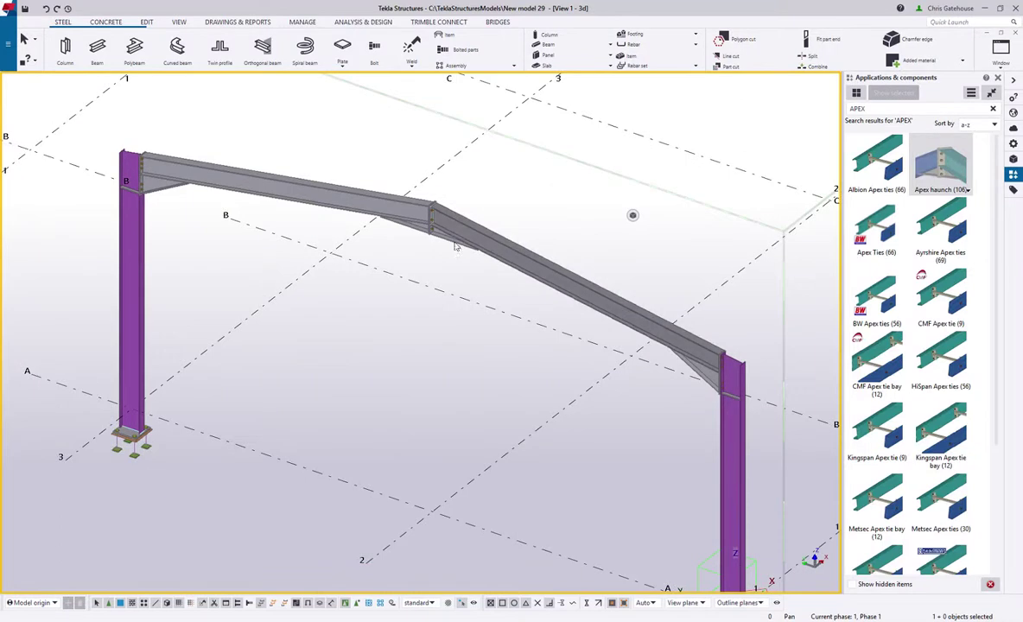
{"action": "double_click", "coordinate": [550, 274]}
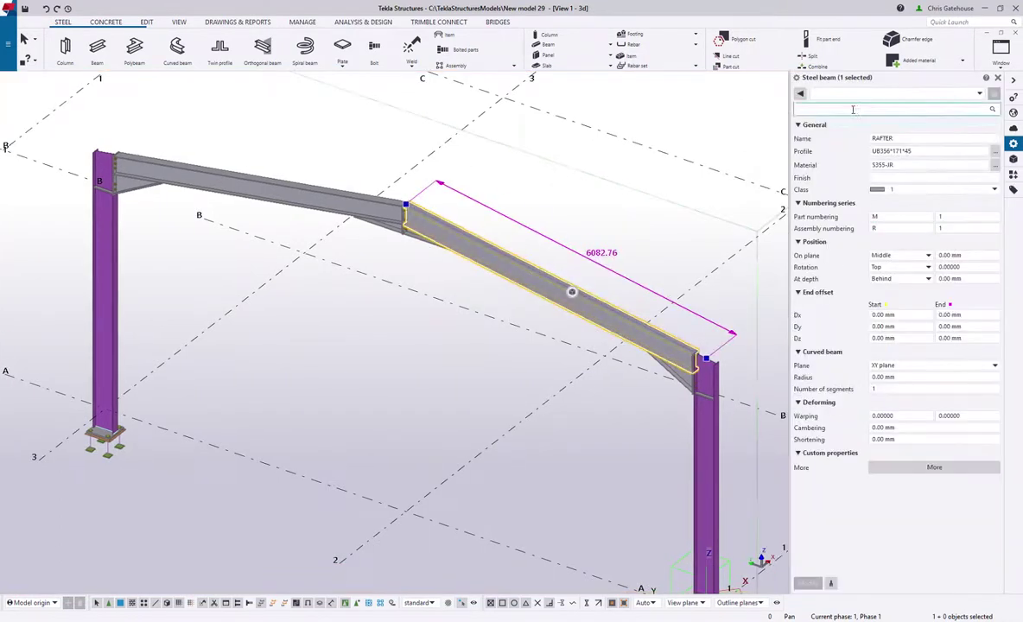
{"action": "left_click", "coordinate": [997, 78]}
{"action": "left_click", "coordinate": [611, 201]}
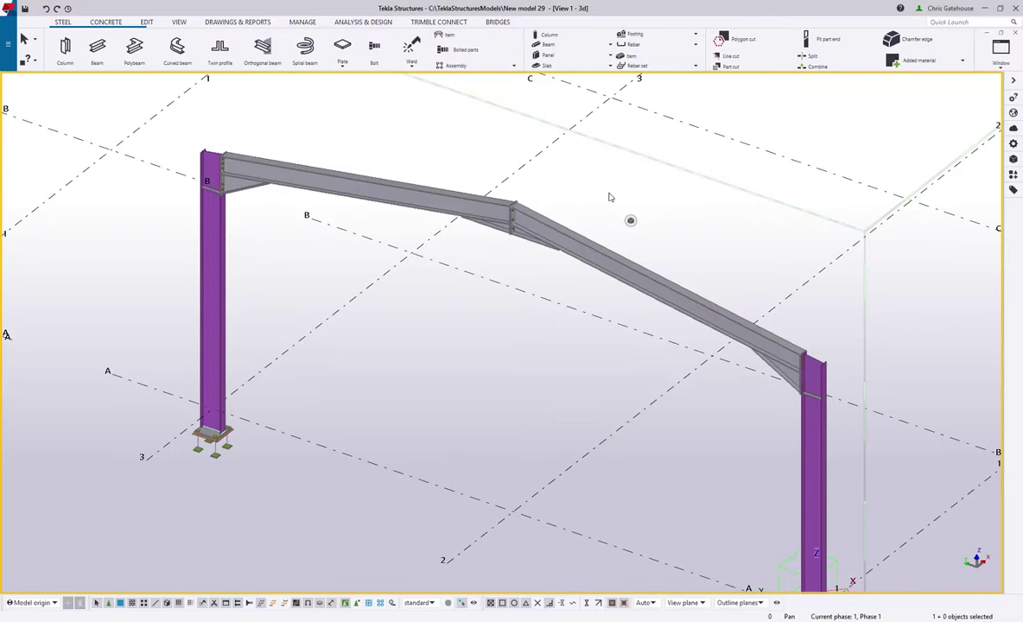
Step: Set up a linear copy of the grid A frame's columns and rafters, with the vector running from grid A to B along line 1
{"action": "scroll", "coordinate": [608, 197], "scroll_direction": "down", "scroll_amount": 3}
{"action": "middle_click_drag", "start_coordinate": [608, 197], "coordinate": [472, 304], "text": "ctrl"}
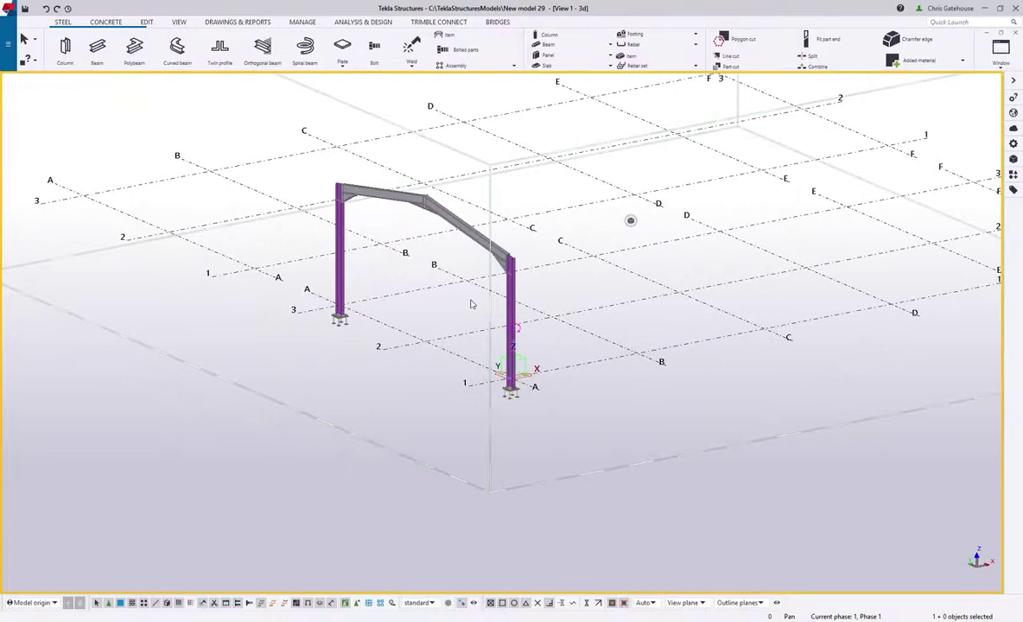
{"action": "left_click", "coordinate": [338, 227]}
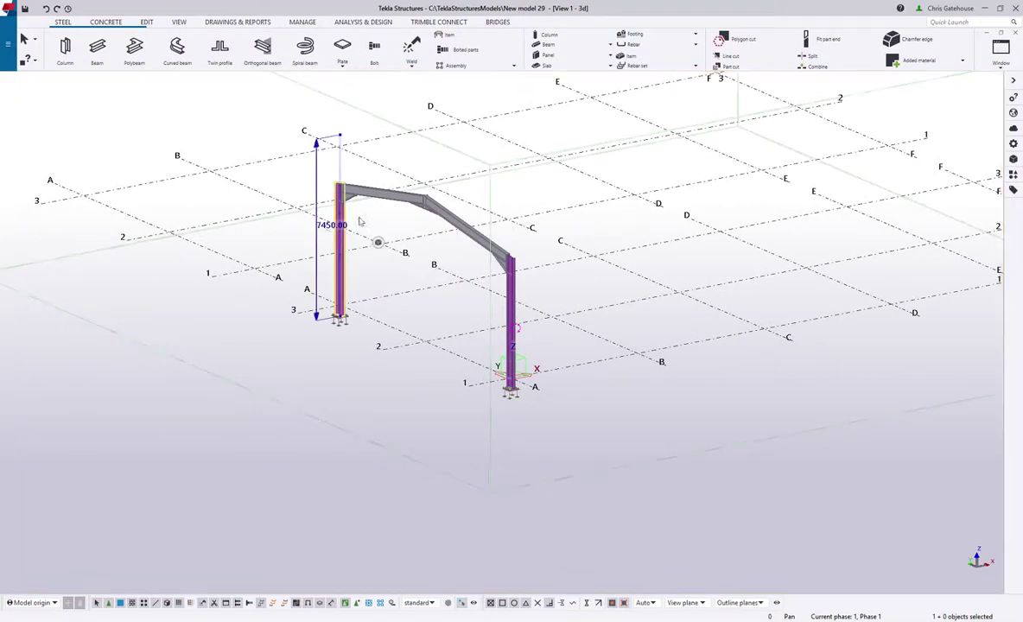
{"action": "left_click", "coordinate": [387, 194], "text": "ctrl"}
{"action": "left_click", "coordinate": [462, 225], "text": "ctrl"}
{"action": "left_click", "coordinate": [510, 307], "text": "ctrl"}
{"action": "middle_click_drag", "start_coordinate": [509, 316], "coordinate": [475, 393], "text": "ctrl"}
{"action": "right_click", "coordinate": [476, 333]}
{"action": "mouse_move", "coordinate": [525, 365]}
{"action": "left_click", "coordinate": [629, 365]}
{"action": "left_click", "coordinate": [421, 439]}
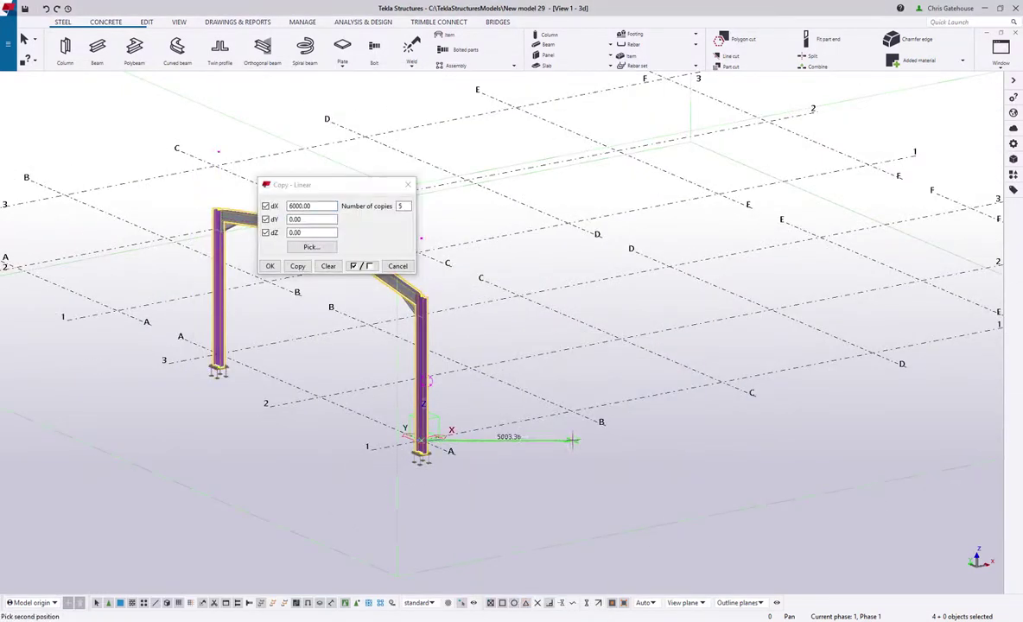
{"action": "left_click", "coordinate": [572, 413]}
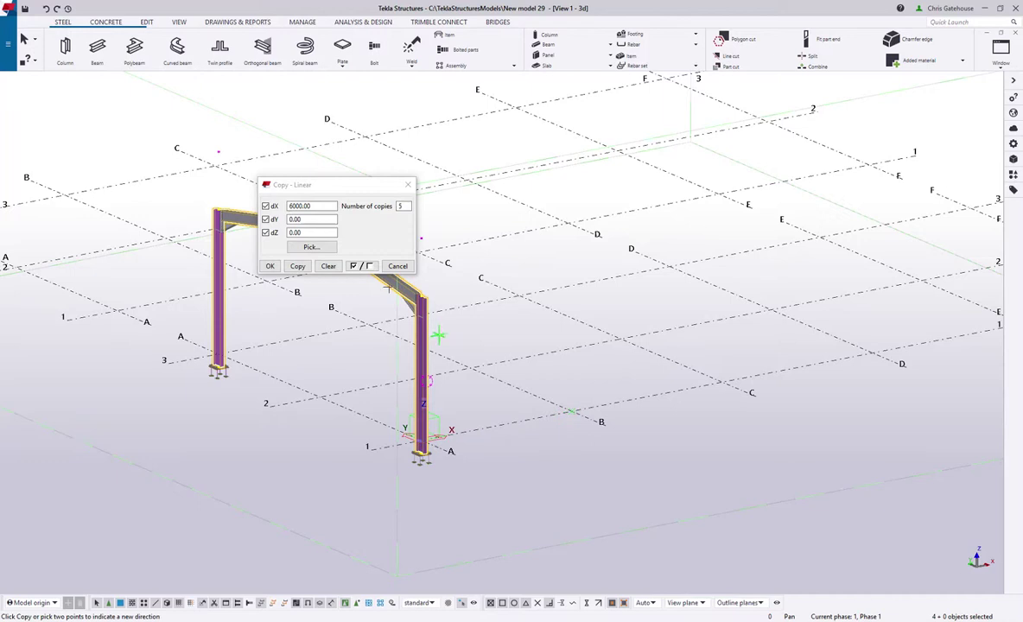
Step: Create 5 copies of the frame at 6000 mm spacing in X, then redraw the view
{"action": "scroll", "coordinate": [383, 445], "scroll_direction": "down", "scroll_amount": 3}
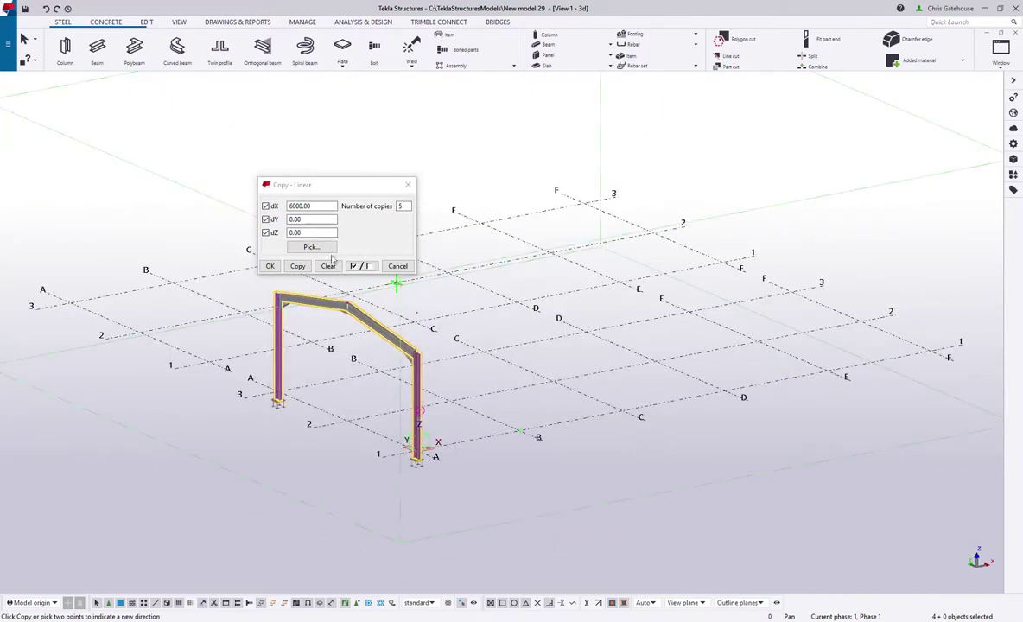
{"action": "left_click", "coordinate": [402, 206]}
{"action": "left_click", "coordinate": [297, 267]}
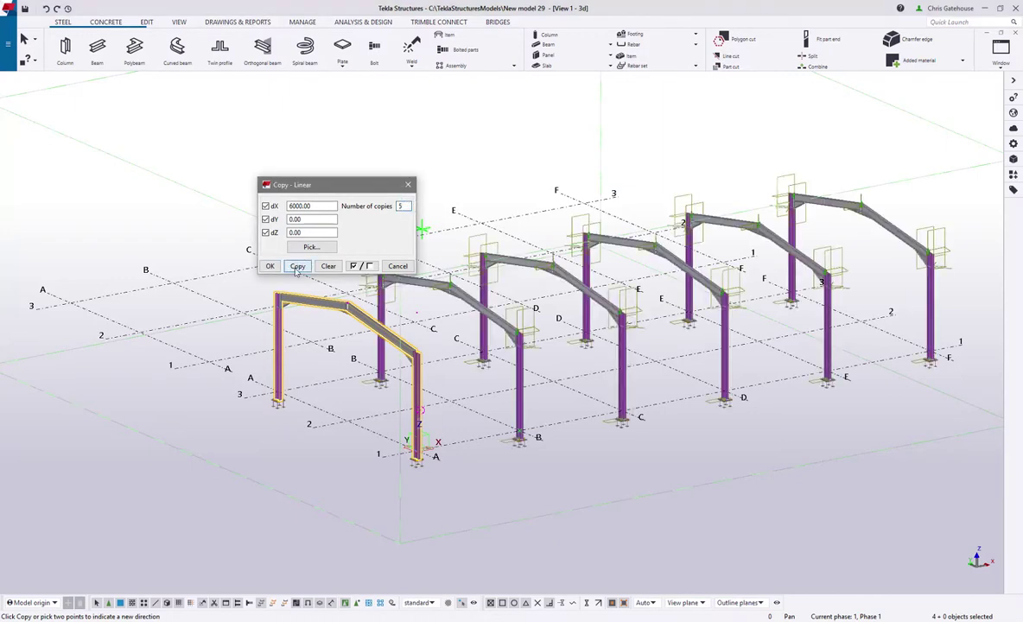
{"action": "left_click", "coordinate": [397, 266]}
{"action": "right_click", "coordinate": [632, 118]}
{"action": "left_click", "coordinate": [646, 128]}
{"action": "right_click", "coordinate": [728, 133]}
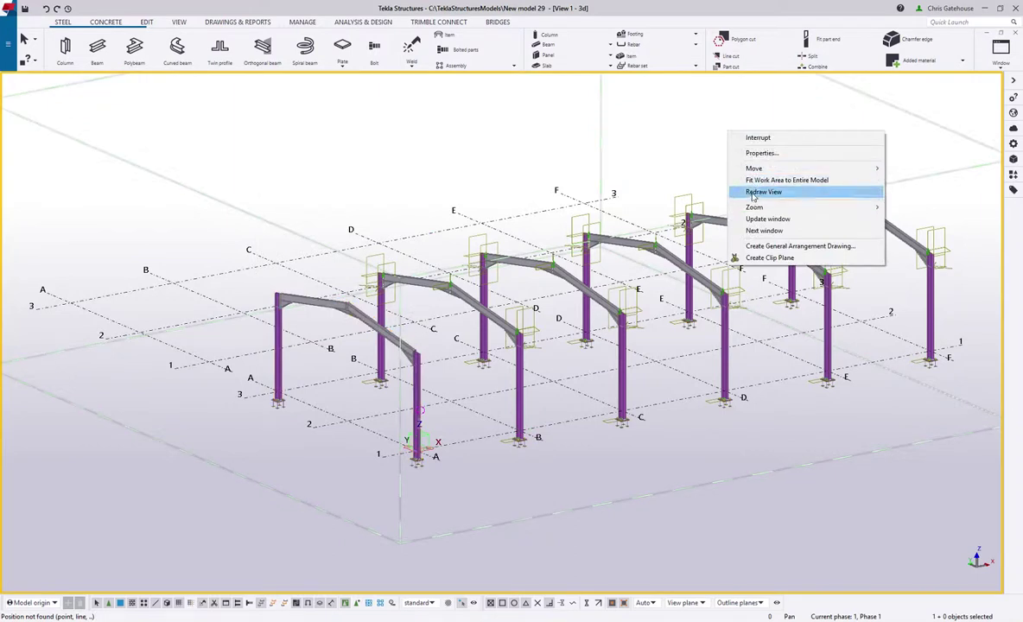
{"action": "left_click", "coordinate": [762, 192]}
Step: Place a beam with the saved BRACE properties between the grid A and grid F column tops on grid line 1
{"action": "scroll", "coordinate": [534, 309], "scroll_direction": "down", "scroll_amount": 3}
{"action": "middle_click_drag", "start_coordinate": [534, 309], "coordinate": [899, 273], "text": "ctrl"}
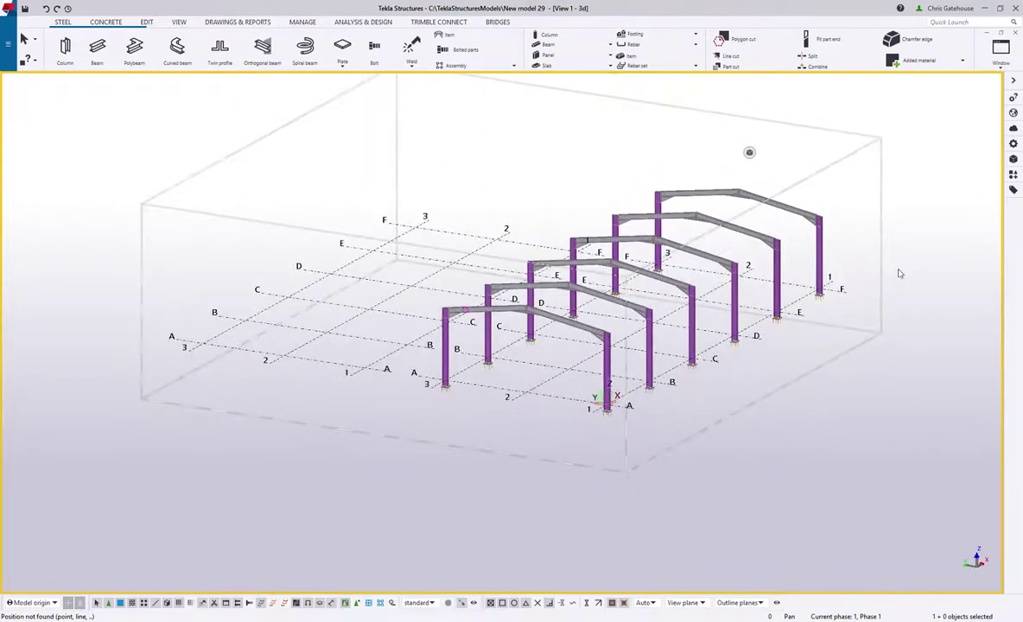
{"action": "left_click", "coordinate": [97, 47]}
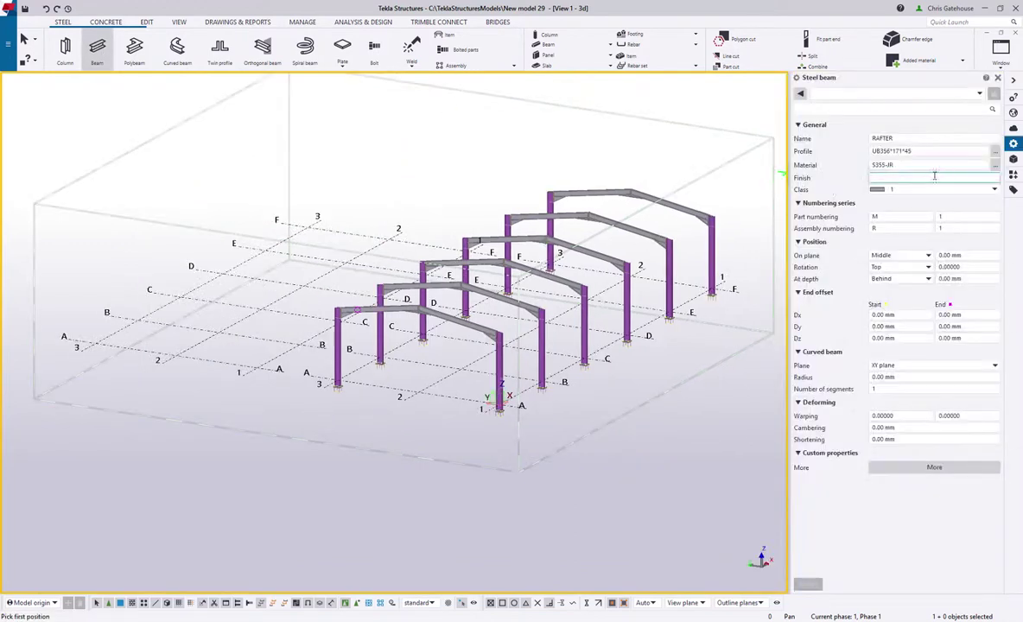
{"action": "left_click", "coordinate": [884, 95]}
{"action": "left_click", "coordinate": [871, 128]}
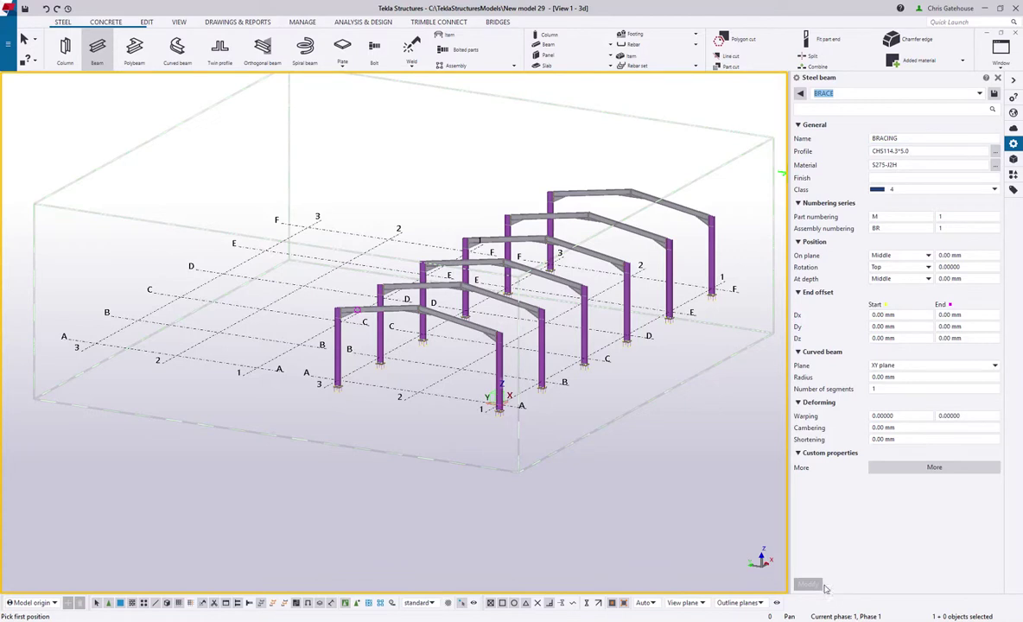
{"action": "scroll", "coordinate": [544, 371], "scroll_direction": "up", "scroll_amount": 6}
{"action": "left_click", "coordinate": [398, 368]}
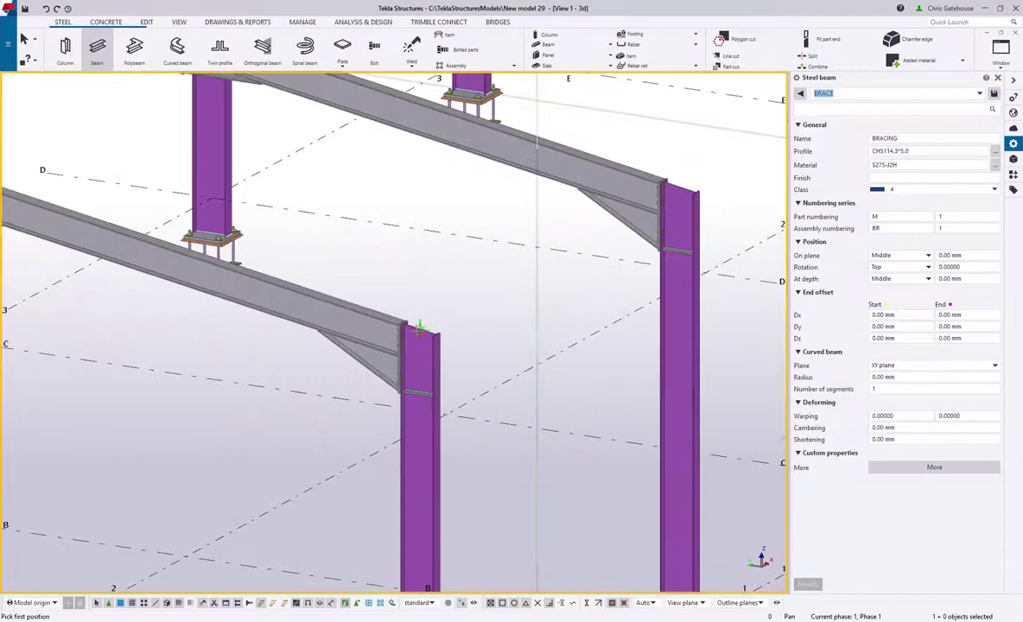
{"action": "scroll", "coordinate": [215, 542], "scroll_direction": "down", "scroll_amount": 1}
{"action": "scroll", "coordinate": [231, 533], "scroll_direction": "down", "scroll_amount": 4}
{"action": "scroll", "coordinate": [570, 286], "scroll_direction": "up", "scroll_amount": 2}
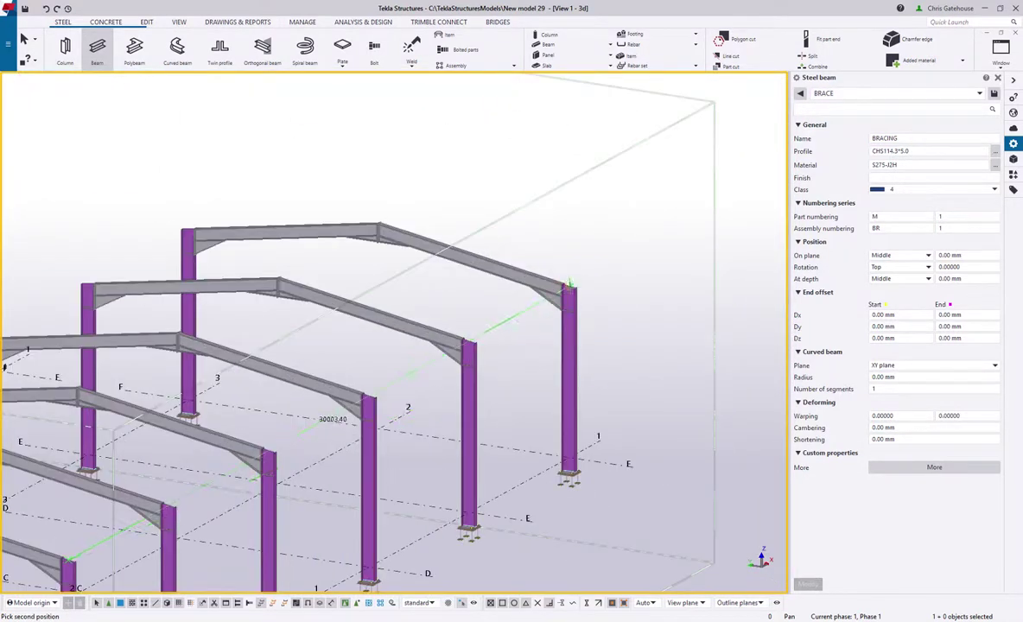
{"action": "left_click", "coordinate": [573, 275]}
{"action": "key", "text": "Escape"}
Step: Examine the height of the bracing tube at the column top, first in elevation and again in 3D
{"action": "scroll", "coordinate": [562, 294], "scroll_direction": "down", "scroll_amount": 2}
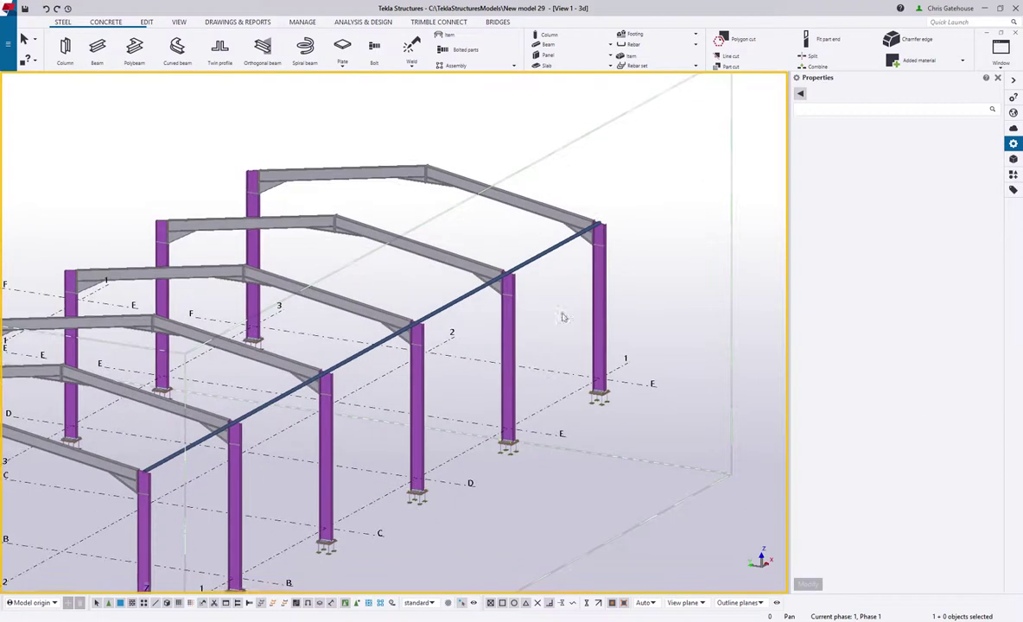
{"action": "middle_click_drag", "start_coordinate": [228, 419], "coordinate": [353, 337]}
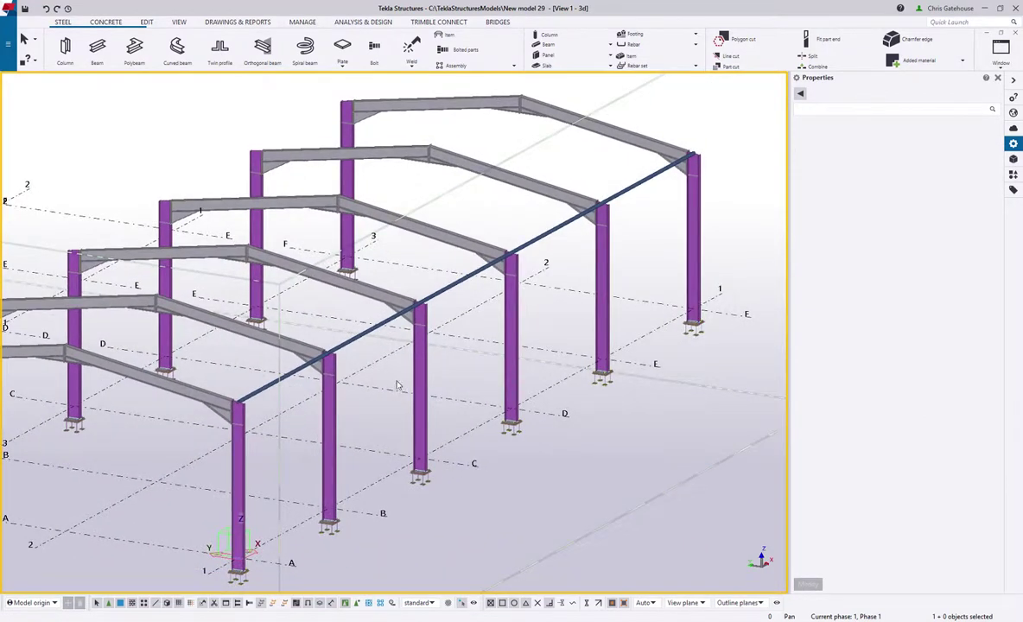
{"action": "key", "text": "ctrl+p"}
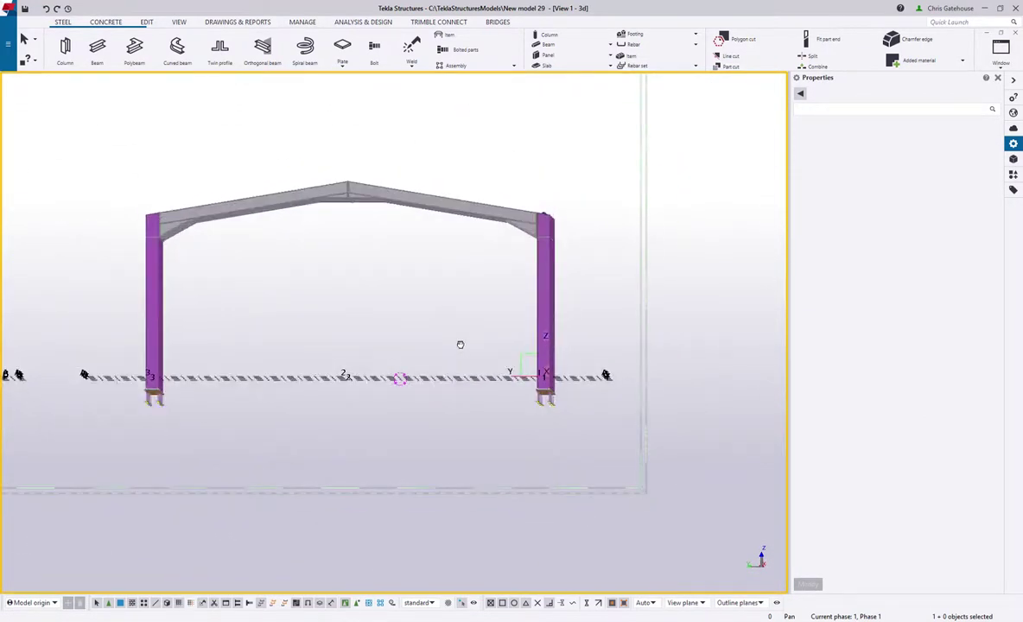
{"action": "scroll", "coordinate": [557, 207], "scroll_direction": "up", "scroll_amount": 6}
{"action": "mouse_move", "coordinate": [560, 187]}
{"action": "middle_mouse_down", "text": "ctrl"}
{"action": "mouse_move", "coordinate": [562, 178]}
{"action": "mouse_move", "coordinate": [558, 199]}
{"action": "mouse_move", "coordinate": [562, 183]}
{"action": "middle_mouse_up", "text": "ctrl"}
{"action": "scroll", "coordinate": [553, 190], "scroll_direction": "up", "scroll_amount": 4}
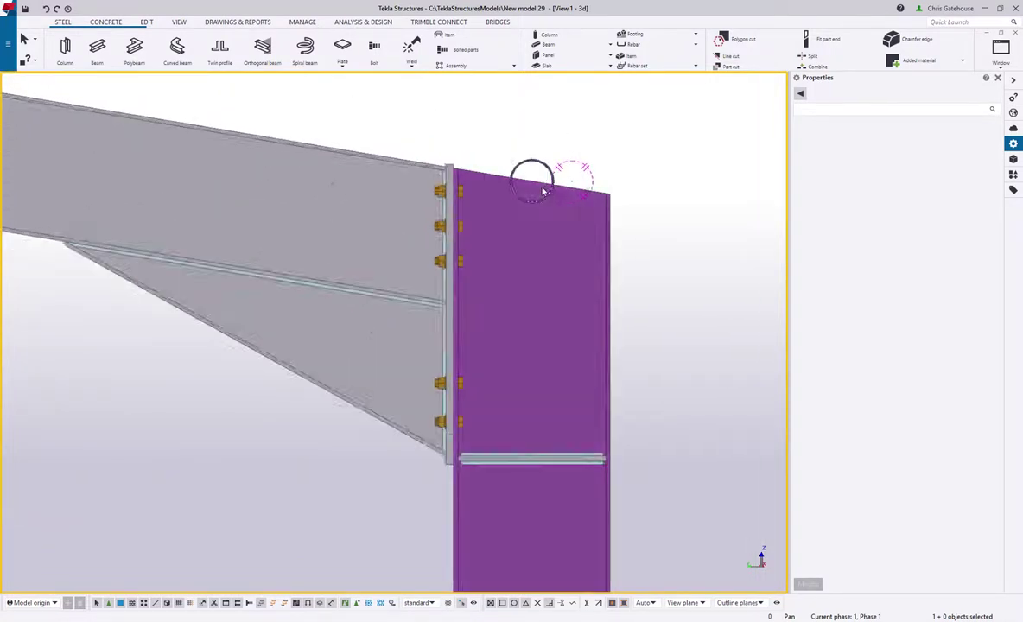
{"action": "scroll", "coordinate": [546, 203], "scroll_direction": "down", "scroll_amount": 5}
{"action": "middle_click_drag", "start_coordinate": [546, 203], "coordinate": [422, 303], "text": "ctrl"}
{"action": "scroll", "coordinate": [421, 303], "scroll_direction": "down", "scroll_amount": 3}
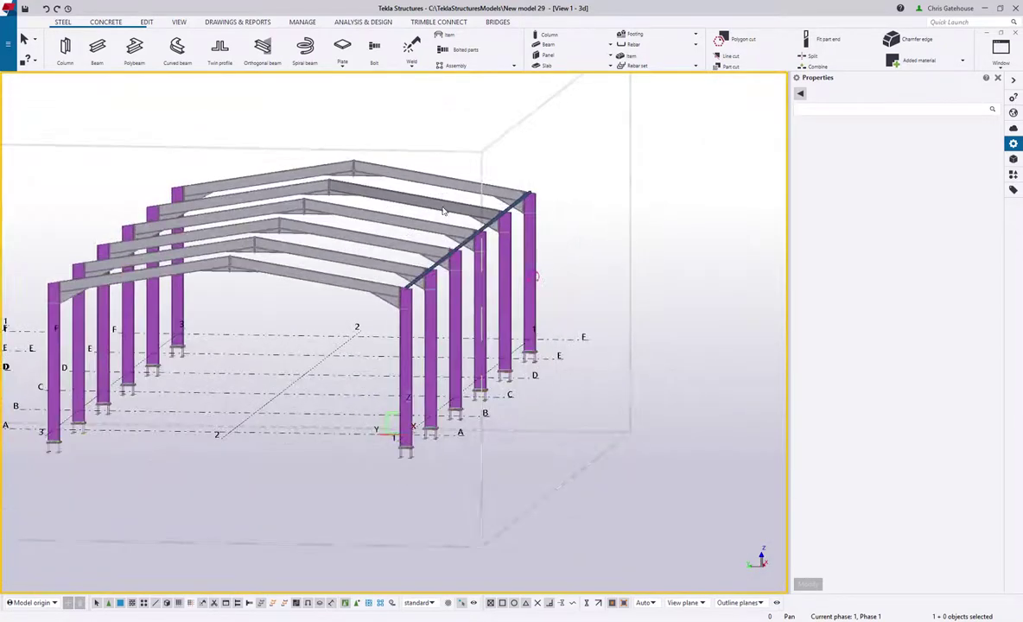
Step: Move the bracing tube linearly by -100 mm in Z and close its properties
{"action": "left_click", "coordinate": [459, 251]}
{"action": "right_click", "coordinate": [544, 204]}
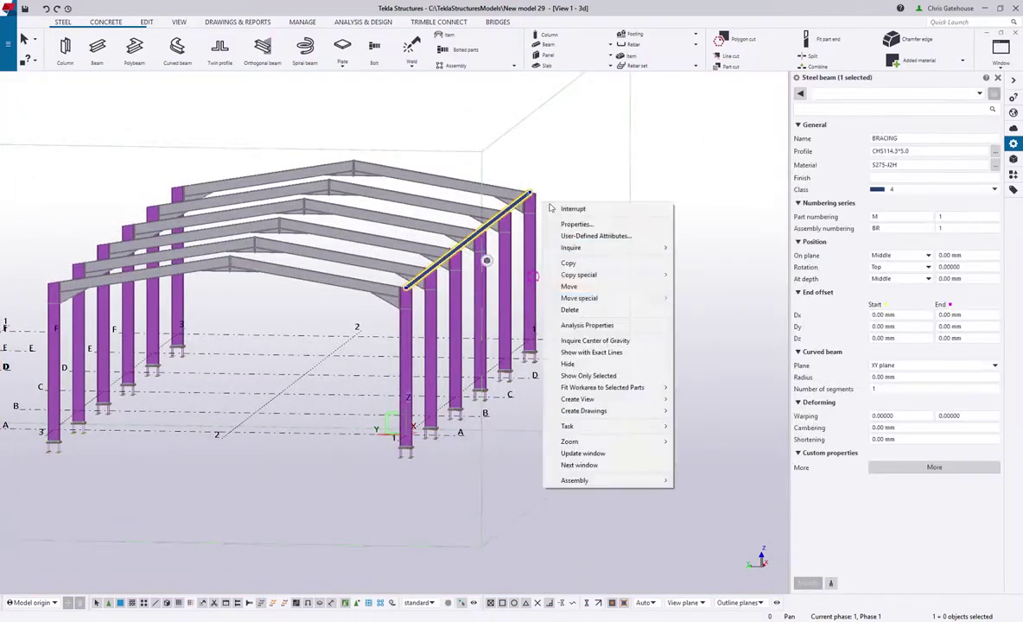
{"action": "mouse_move", "coordinate": [583, 300]}
{"action": "left_click", "coordinate": [691, 297]}
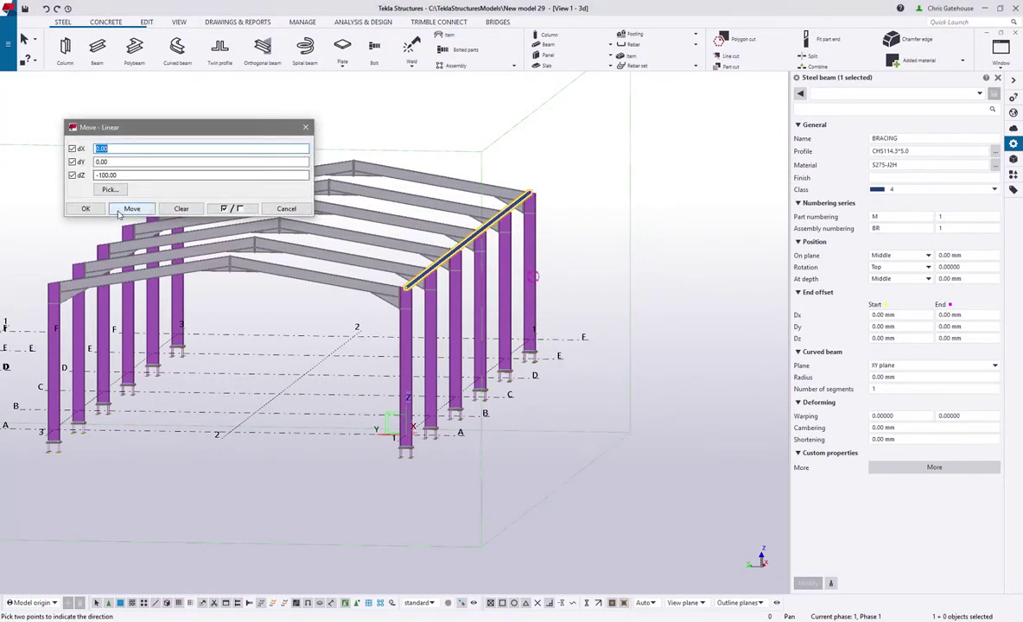
{"action": "left_click", "coordinate": [132, 208]}
{"action": "left_click", "coordinate": [86, 210]}
{"action": "right_click", "coordinate": [519, 179]}
{"action": "left_click", "coordinate": [550, 188]}
{"action": "scroll", "coordinate": [477, 246], "scroll_direction": "up", "scroll_amount": 5}
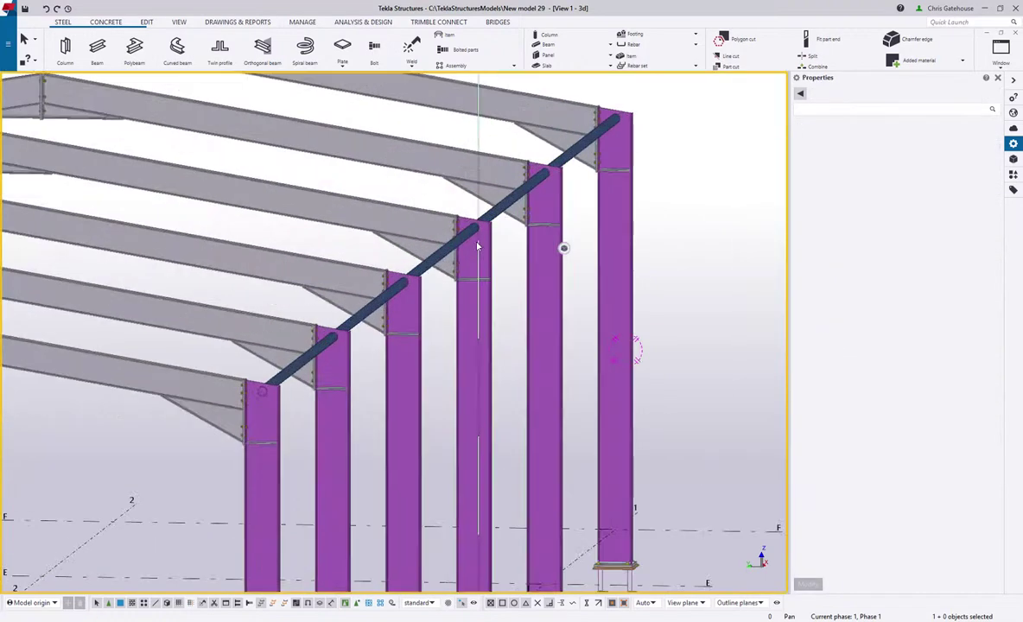
{"action": "left_click", "coordinate": [997, 77]}
Step: Split the bracing tube at the intermediate frames on grids B, C, D and E
{"action": "scroll", "coordinate": [6, 134], "scroll_direction": "down", "scroll_amount": 5}
{"action": "scroll", "coordinate": [7, 134], "scroll_direction": "down", "scroll_amount": 2}
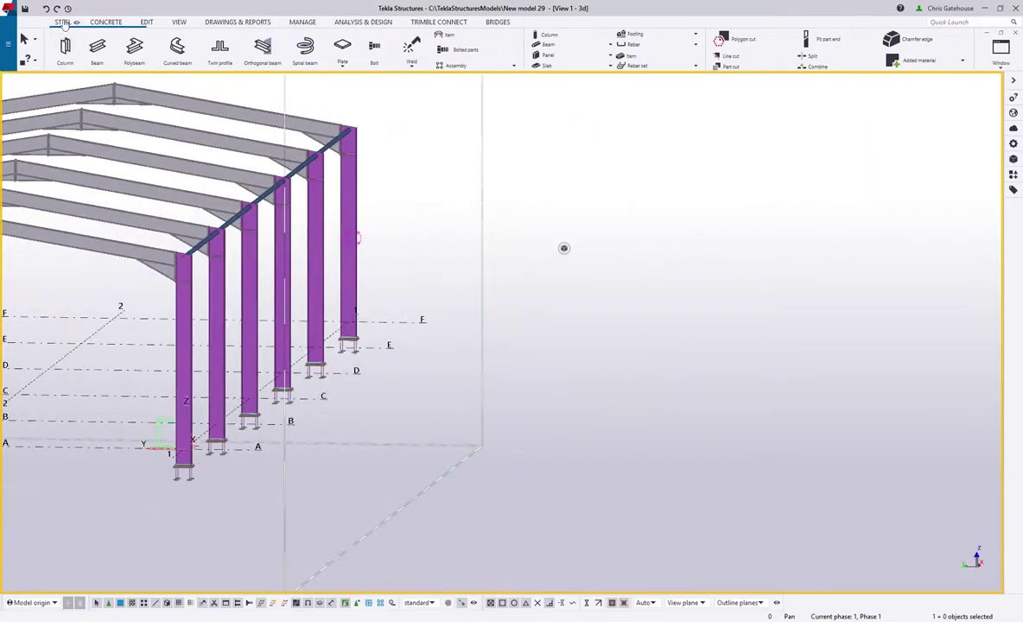
{"action": "left_click", "coordinate": [143, 24]}
{"action": "left_click", "coordinate": [235, 55]}
{"action": "left_click", "coordinate": [212, 233]}
{"action": "scroll", "coordinate": [231, 444], "scroll_direction": "up", "scroll_amount": 2}
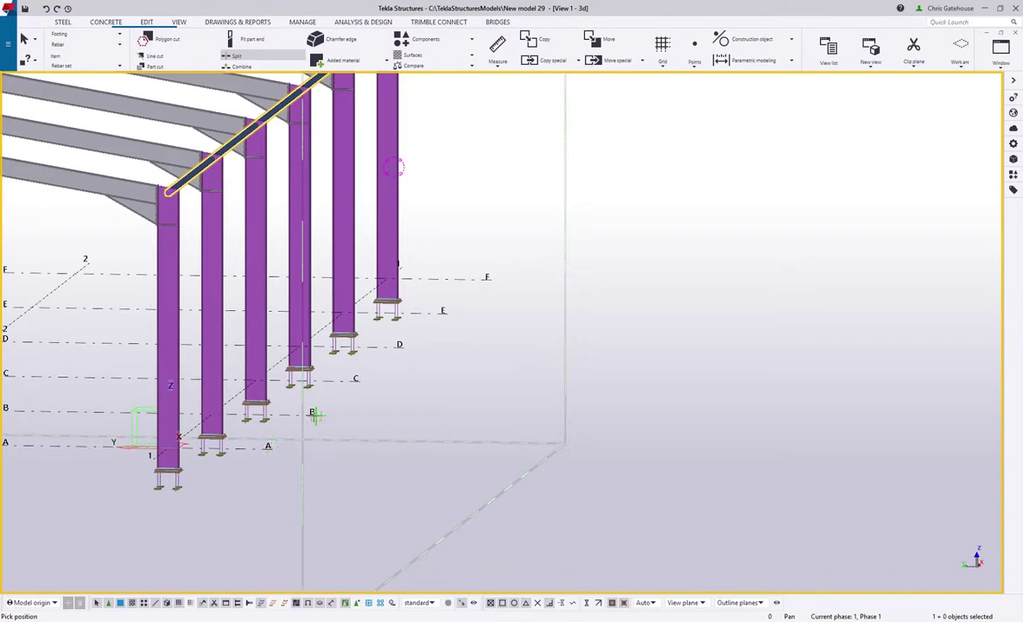
{"action": "left_click", "coordinate": [294, 384]}
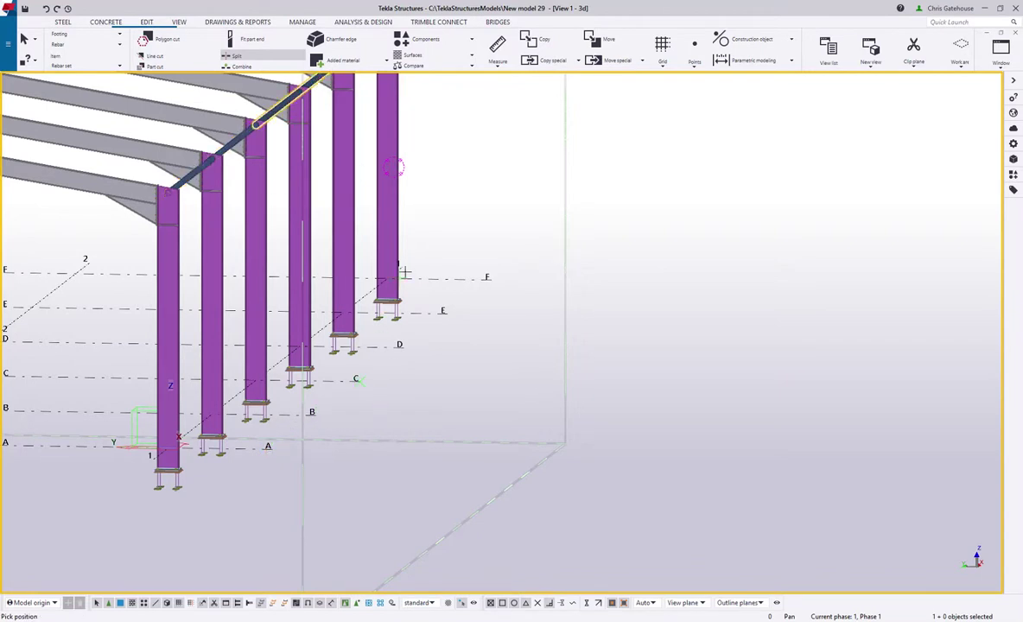
{"action": "middle_click_drag", "start_coordinate": [402, 347], "coordinate": [389, 468]}
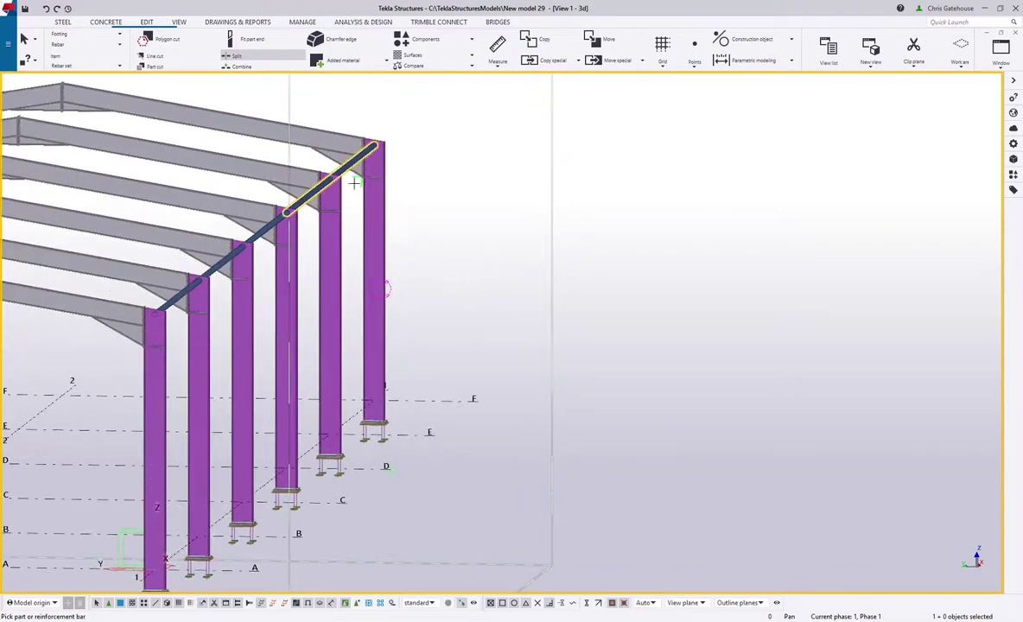
{"action": "scroll", "coordinate": [438, 263], "scroll_direction": "down", "scroll_amount": 3}
{"action": "right_click", "coordinate": [451, 239]}
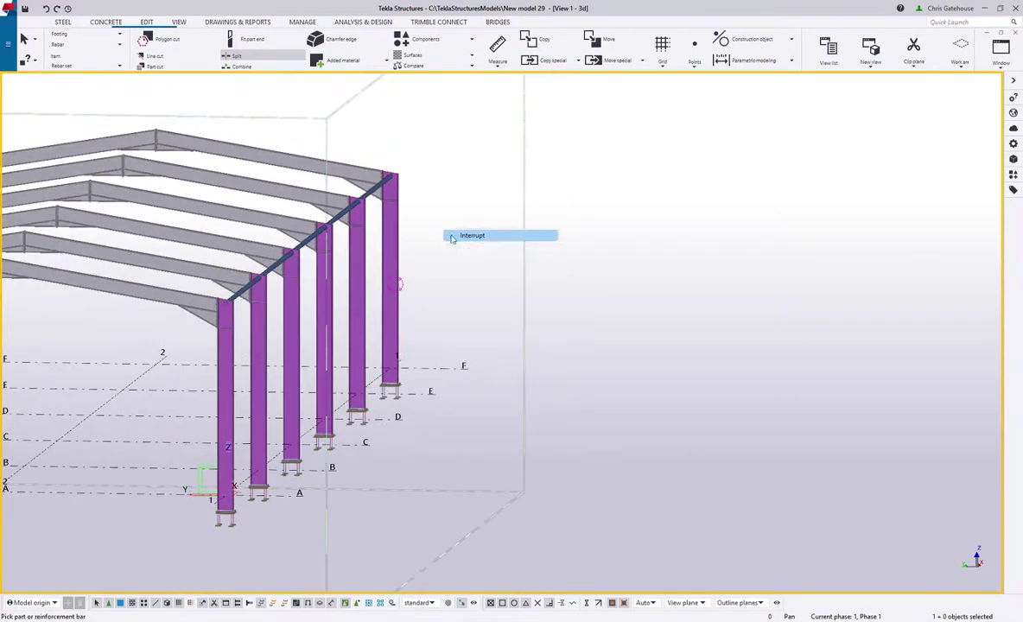
{"action": "left_click", "coordinate": [466, 236]}
Step: Search the components for 105 and connect the end bracing tube to the grid F column with Portal bracing (105)
{"action": "left_click", "coordinate": [1014, 174]}
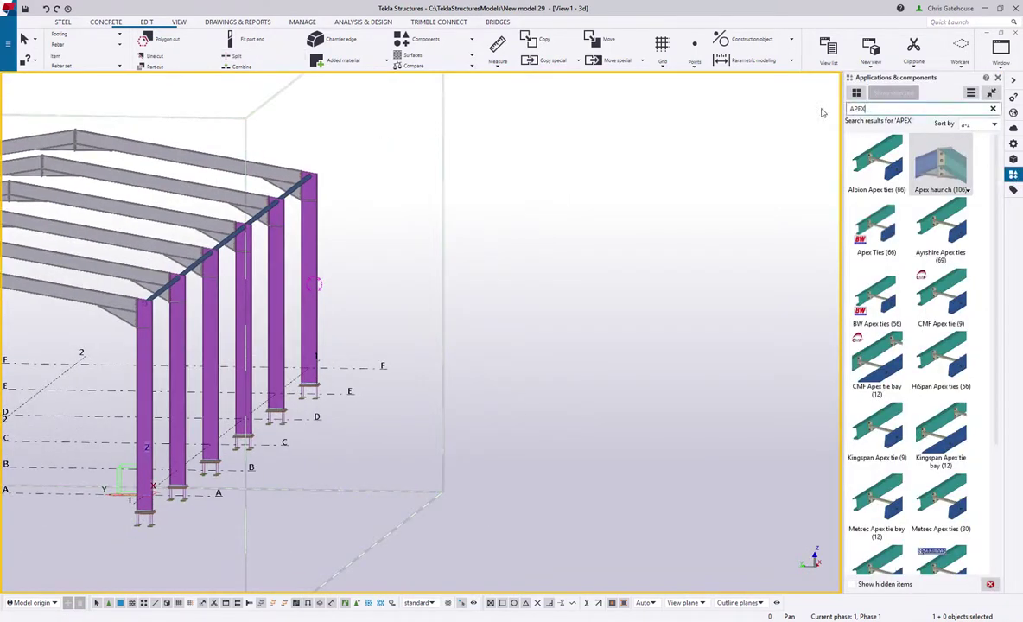
{"action": "key", "text": "BackSpace"}
{"action": "key", "text": "BackSpace"}
{"action": "key", "text": "BackSpace"}
{"action": "key", "text": "BackSpace"}
{"action": "type", "text": "105"}
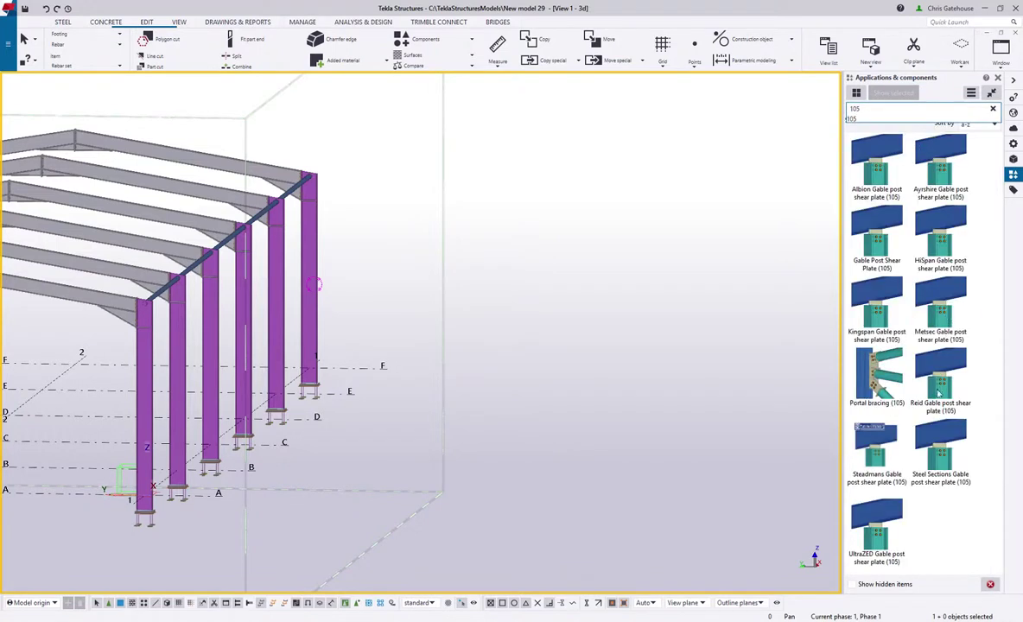
{"action": "left_click", "coordinate": [877, 376]}
{"action": "scroll", "coordinate": [280, 285], "scroll_direction": "up", "scroll_amount": 4}
{"action": "scroll", "coordinate": [280, 285], "scroll_direction": "up", "scroll_amount": 5}
{"action": "left_click", "coordinate": [350, 337]}
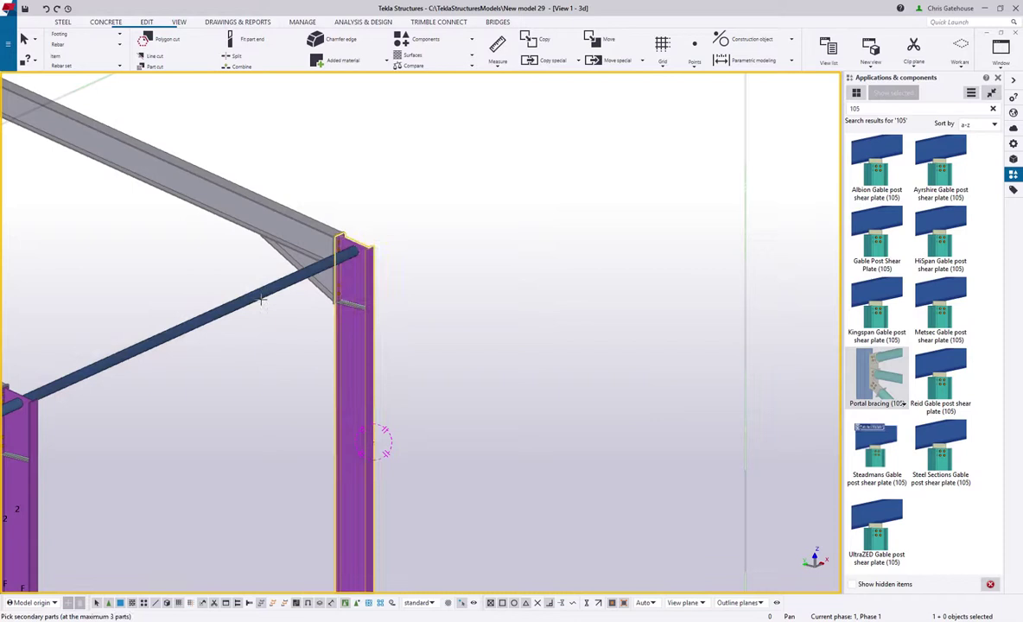
{"action": "middle_click_drag", "start_coordinate": [261, 300], "coordinate": [504, 327]}
{"action": "left_click", "coordinate": [477, 302]}
{"action": "middle_click", "coordinate": [477, 302]}
Step: Connect the bracing tubes on both sides of the grid E column with Portal bracing (105)
{"action": "middle_click_drag", "start_coordinate": [378, 349], "coordinate": [403, 341]}
{"action": "middle_click", "coordinate": [504, 293]}
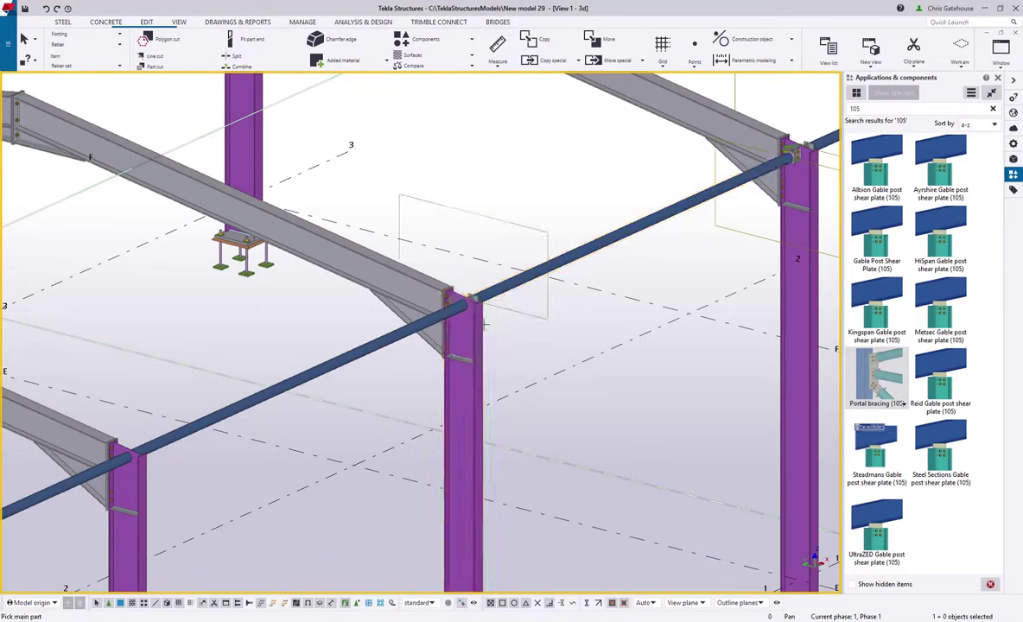
{"action": "middle_click_drag", "start_coordinate": [650, 185], "coordinate": [608, 193]}
{"action": "left_click", "coordinate": [422, 337]}
{"action": "left_click", "coordinate": [346, 350]}
{"action": "middle_click", "coordinate": [363, 341]}
Step: Add Portal bracing (105) connections at the remaining columns on grids D to A and close the component catalog
{"action": "middle_click_drag", "start_coordinate": [493, 359], "coordinate": [470, 338]}
{"action": "left_click", "coordinate": [409, 370]}
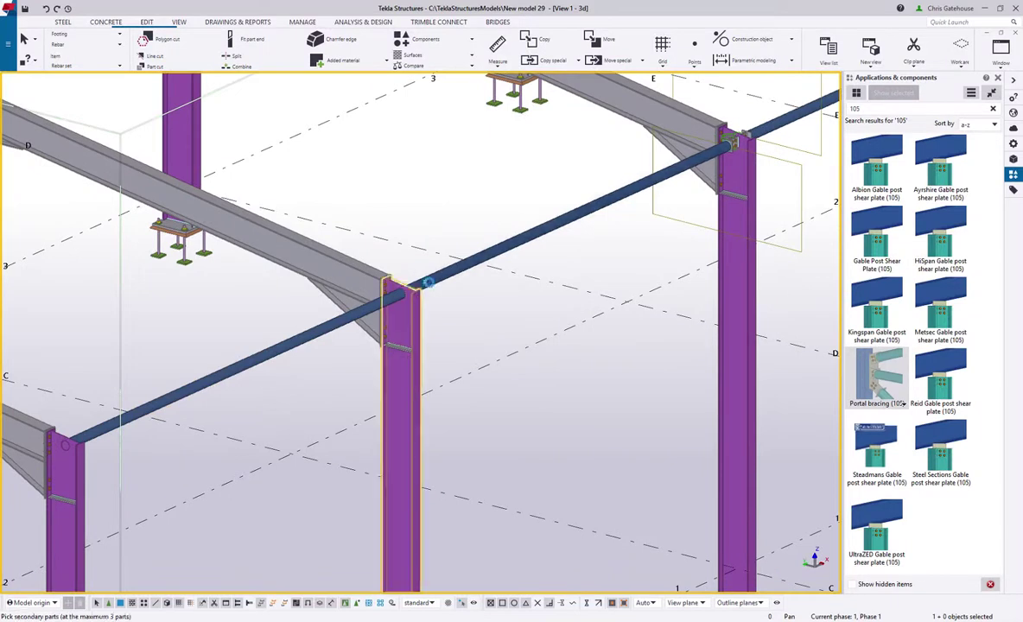
{"action": "left_click", "coordinate": [389, 300]}
{"action": "left_click", "coordinate": [68, 425]}
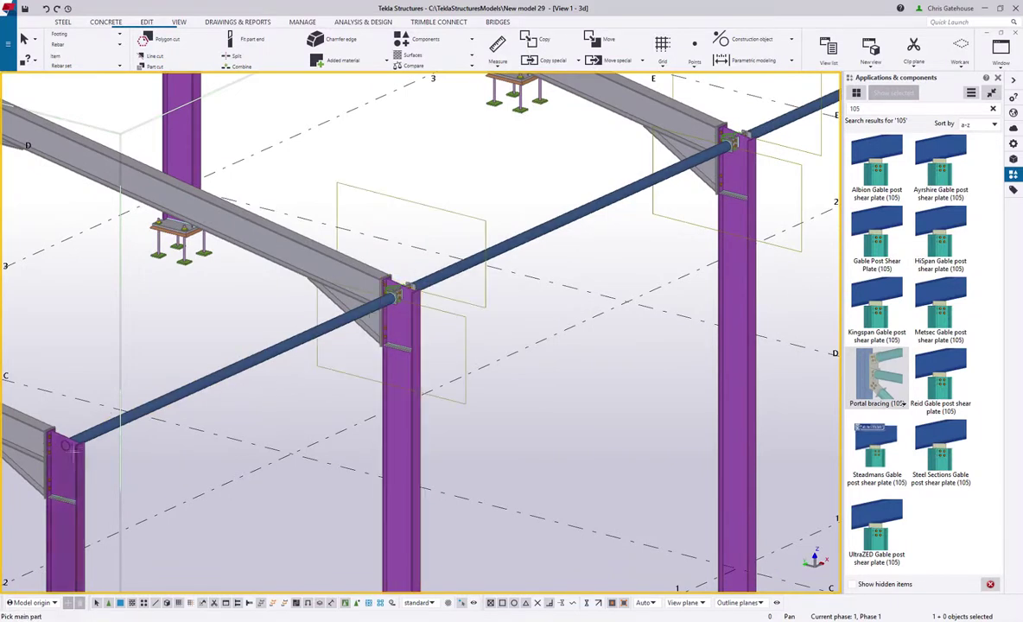
{"action": "middle_click", "coordinate": [69, 424]}
{"action": "scroll", "coordinate": [200, 321], "scroll_direction": "down", "scroll_amount": 10}
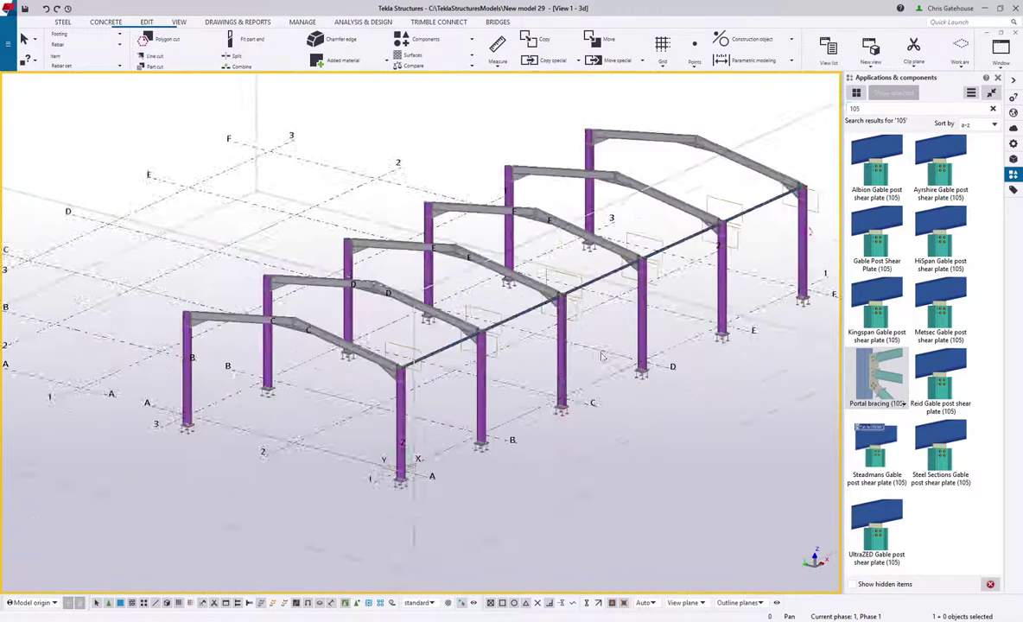
{"action": "left_click", "coordinate": [998, 78]}
Step: Mirror-copy the five connected eaves bracing tubes about grid line 2, picking the mirror line from grid A to grid B
{"action": "scroll", "coordinate": [791, 260], "scroll_direction": "up", "scroll_amount": 5}
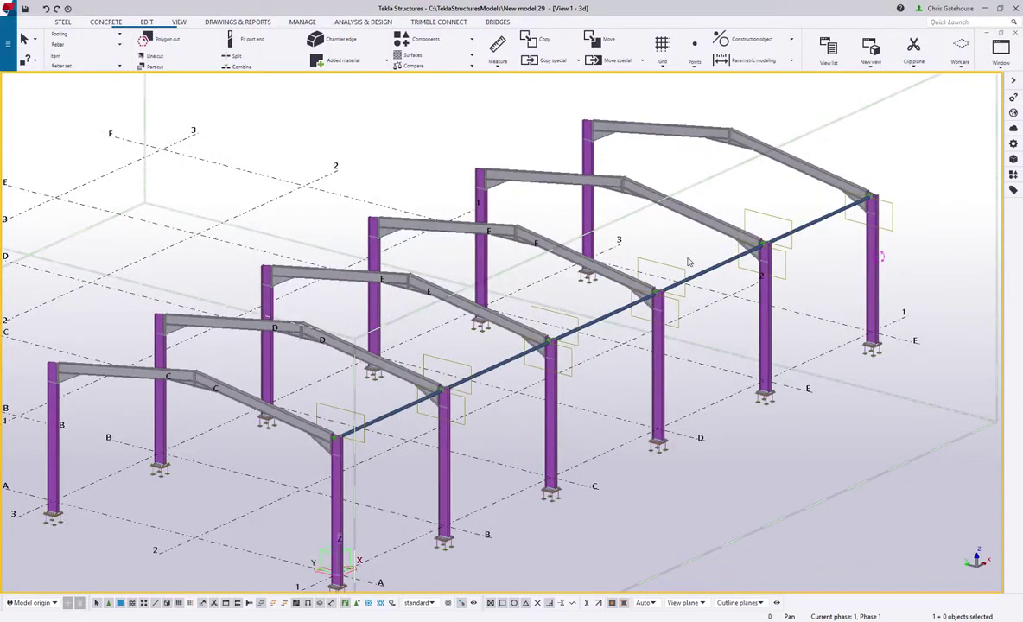
{"action": "left_click", "coordinate": [803, 225]}
{"action": "left_click", "coordinate": [710, 269], "text": "shift"}
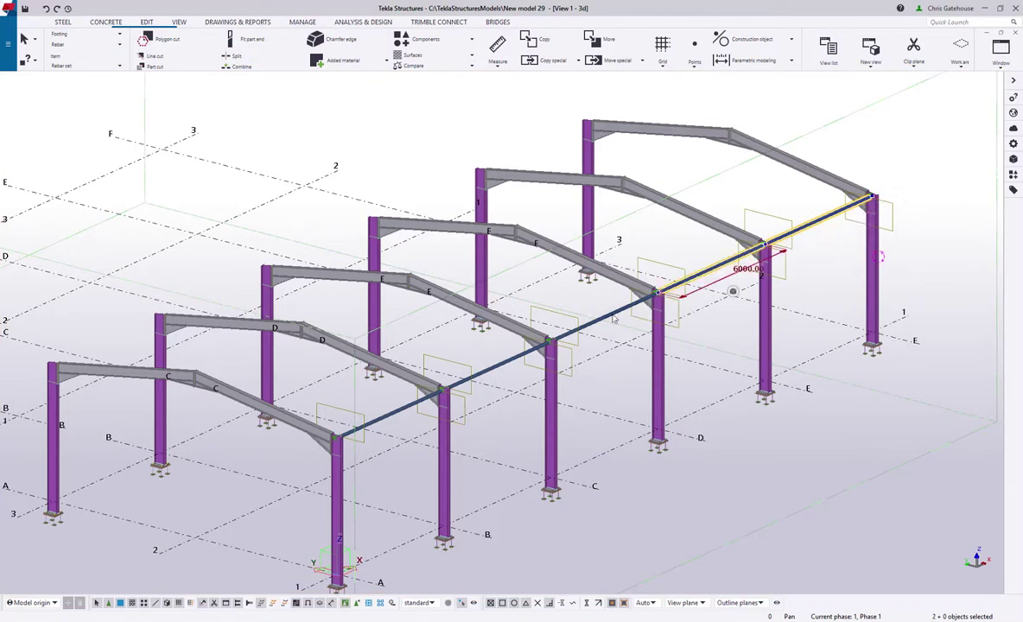
{"action": "left_click", "coordinate": [605, 318], "text": "shift"}
{"action": "left_click", "coordinate": [496, 366], "text": "shift"}
{"action": "left_click", "coordinate": [411, 403], "text": "shift"}
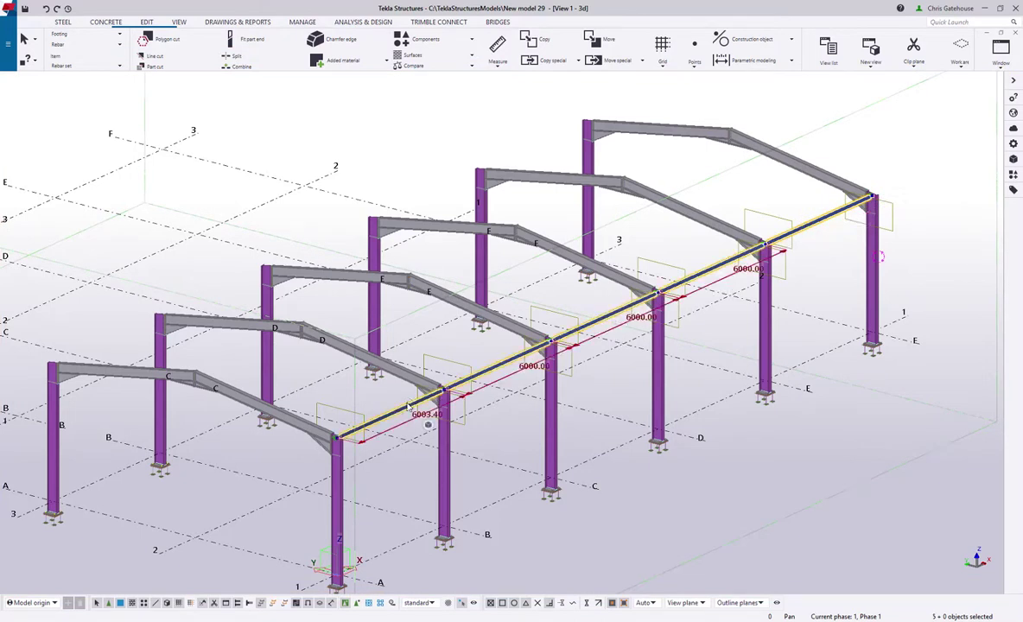
{"action": "right_click", "coordinate": [802, 180]}
{"action": "mouse_move", "coordinate": [812, 213]}
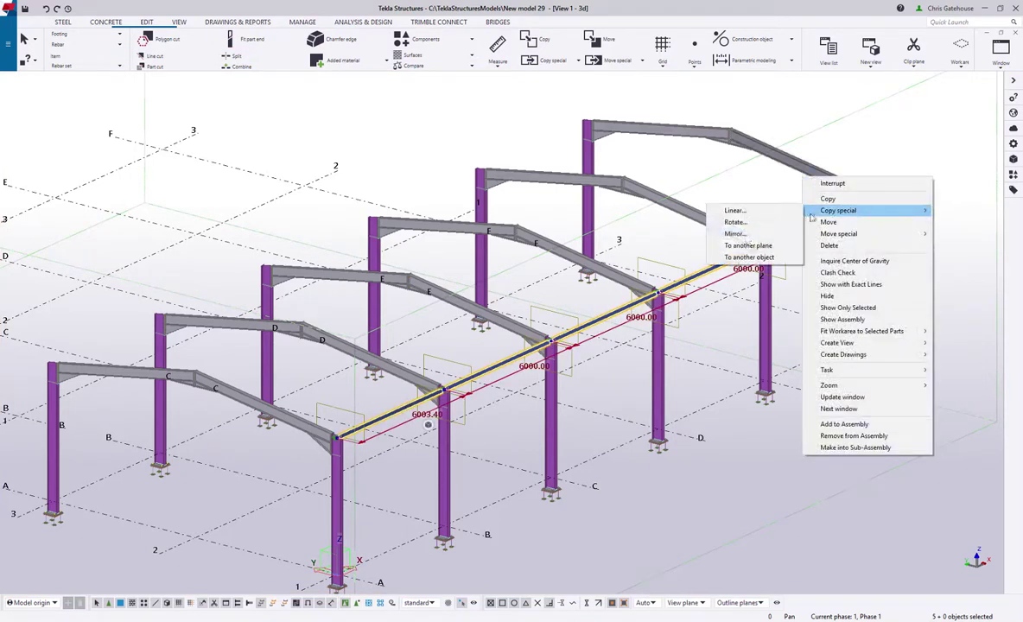
{"action": "left_click", "coordinate": [734, 234]}
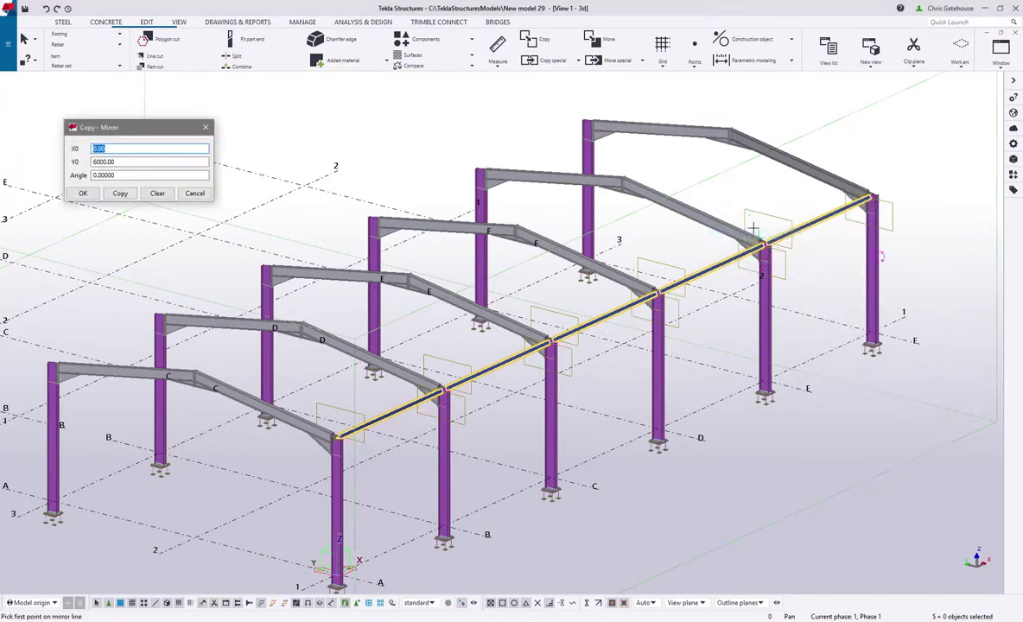
{"action": "left_click", "coordinate": [195, 539]}
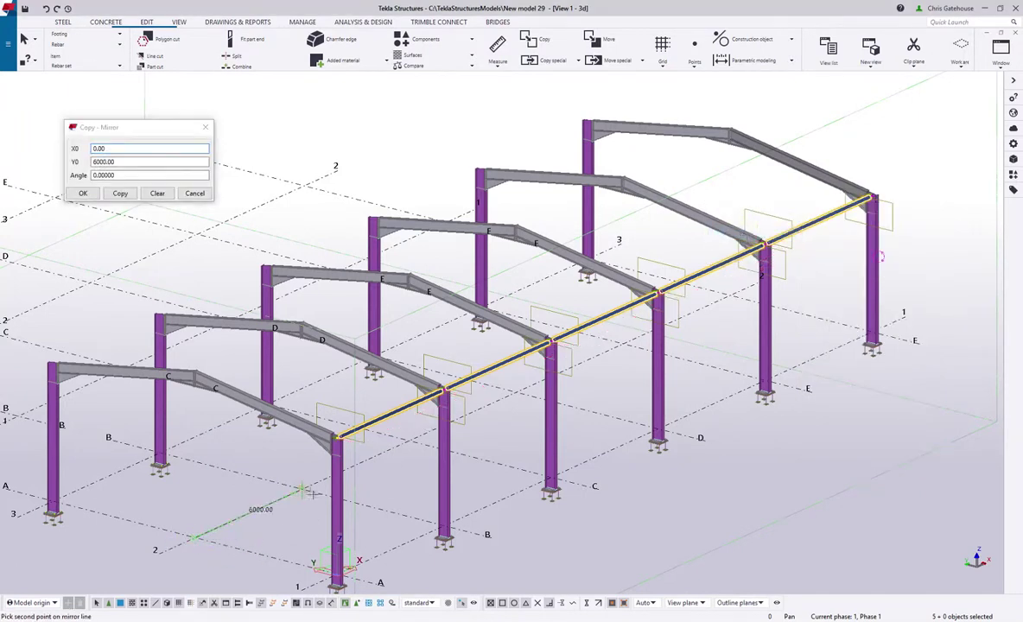
{"action": "left_click", "coordinate": [304, 490]}
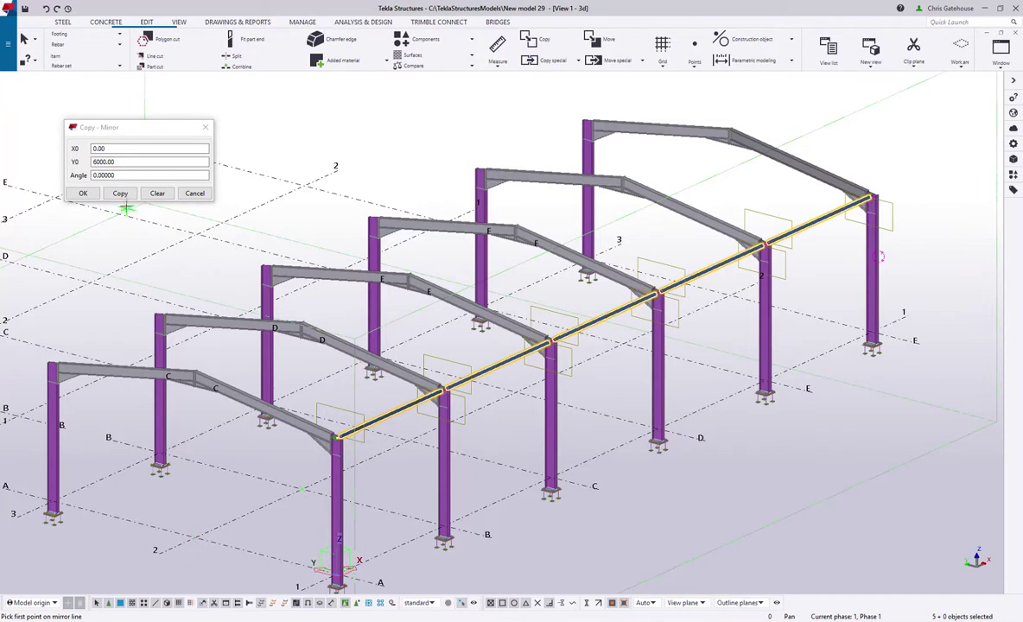
{"action": "left_click", "coordinate": [121, 194]}
{"action": "left_click", "coordinate": [83, 193]}
{"action": "right_click", "coordinate": [316, 107]}
{"action": "left_click", "coordinate": [344, 113]}
Step: Inspect the mirrored bracing tubes and their column connections along the grid 3 eaves
{"action": "scroll", "coordinate": [481, 177], "scroll_direction": "up", "scroll_amount": 10}
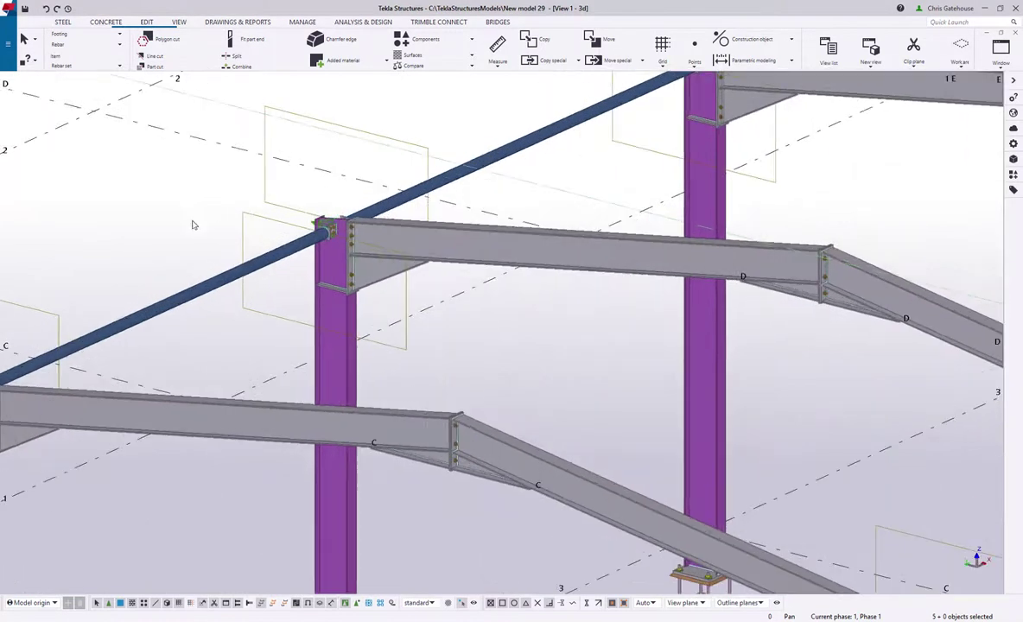
{"action": "scroll", "coordinate": [584, 215], "scroll_direction": "down", "scroll_amount": 8}
{"action": "scroll", "coordinate": [553, 277], "scroll_direction": "up", "scroll_amount": 8}
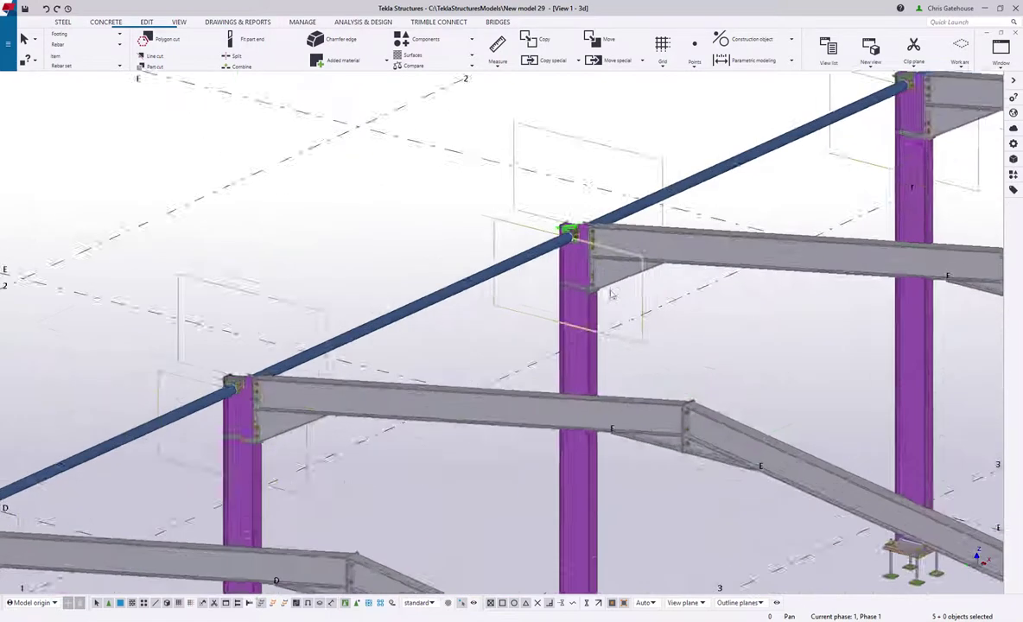
{"action": "scroll", "coordinate": [513, 289], "scroll_direction": "down", "scroll_amount": 10}
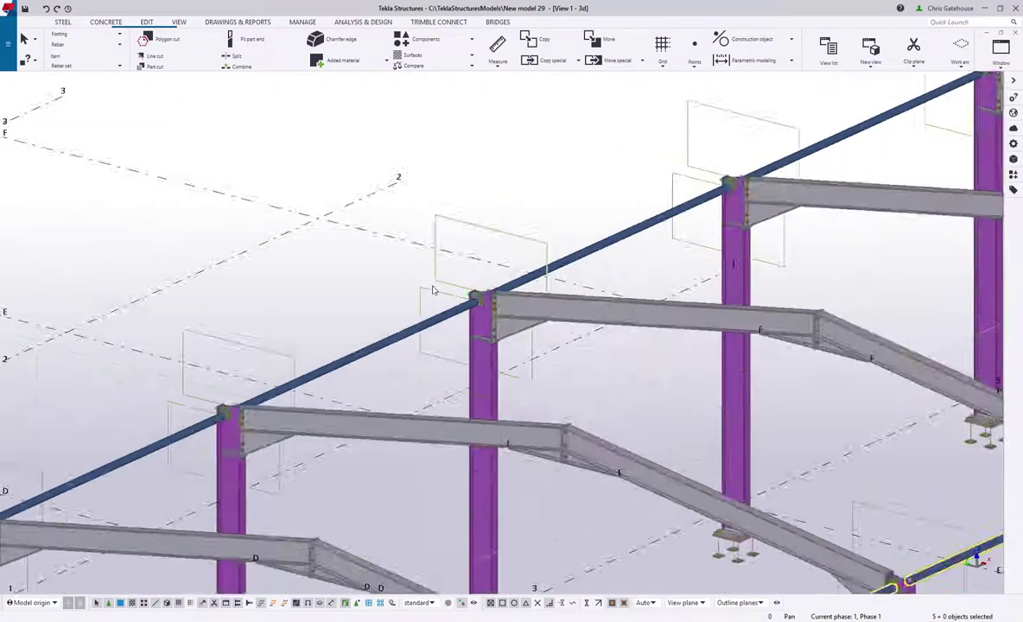
{"action": "scroll", "coordinate": [548, 228], "scroll_direction": "down", "scroll_amount": 3}
{"action": "right_click", "coordinate": [548, 229]}
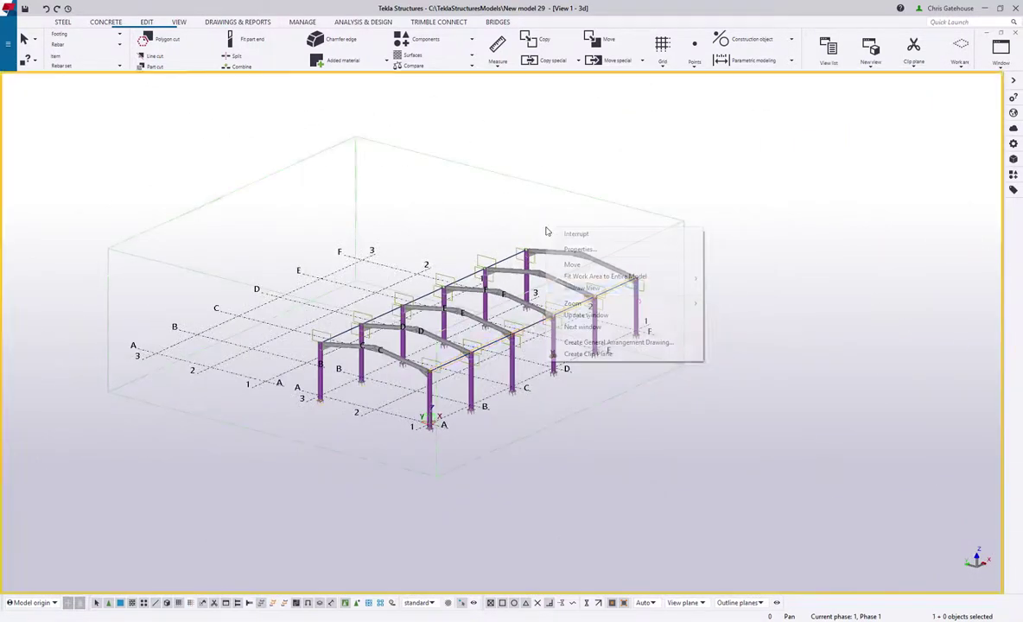
{"action": "left_click", "coordinate": [569, 288]}
{"action": "middle_click_drag", "start_coordinate": [503, 296], "coordinate": [521, 283], "text": "ctrl"}
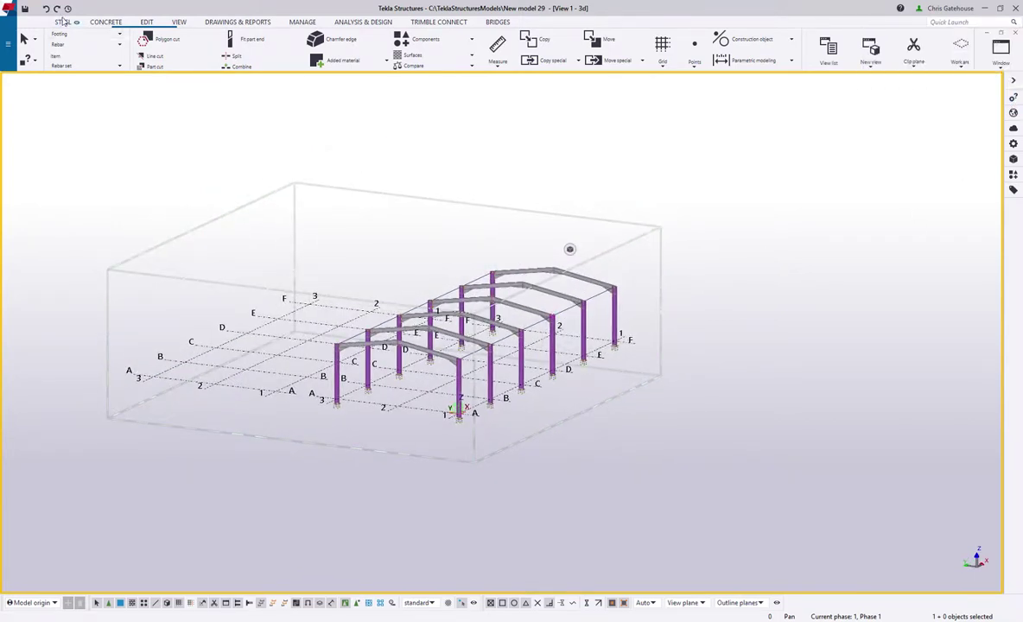
Step: Start a steel beam and look through its saved property sets for the manufacturers' purlins, side rails and eaves beams
{"action": "left_click", "coordinate": [62, 22]}
{"action": "left_click", "coordinate": [96, 47]}
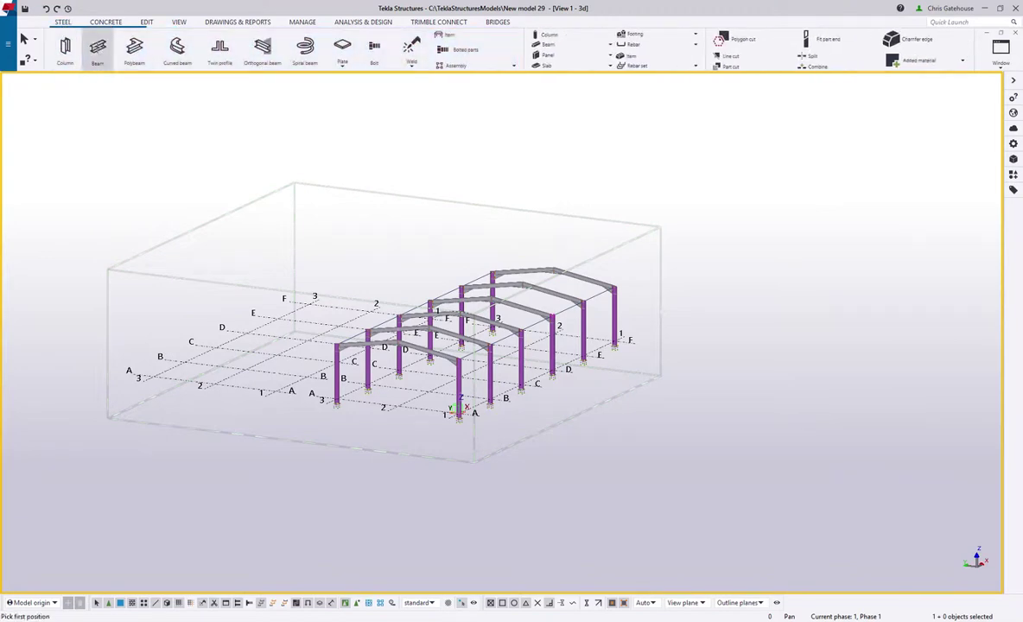
{"action": "left_click", "coordinate": [979, 93]}
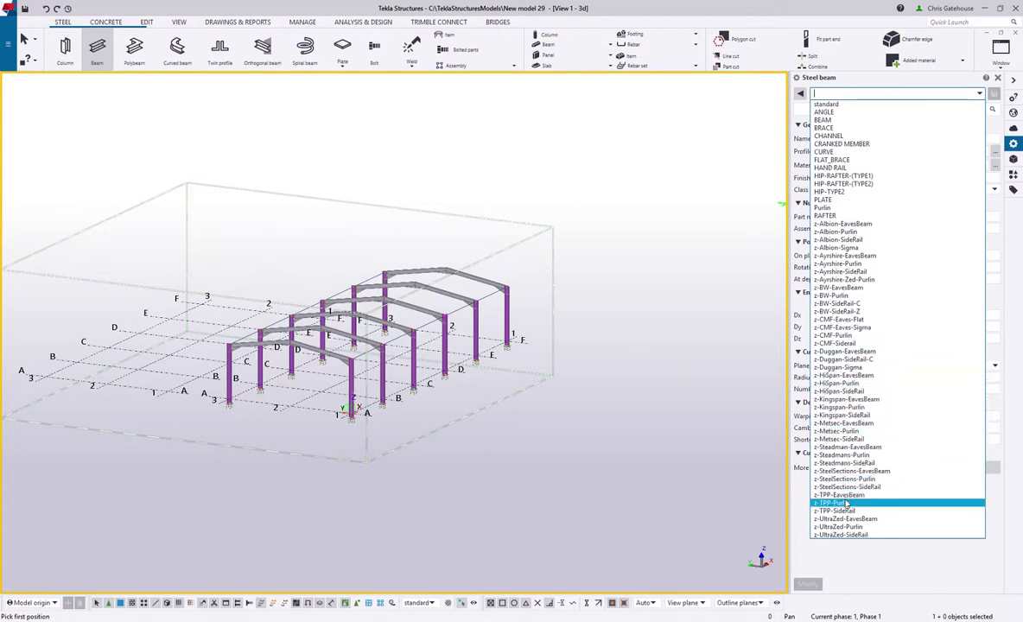
{"action": "left_click", "coordinate": [852, 556]}
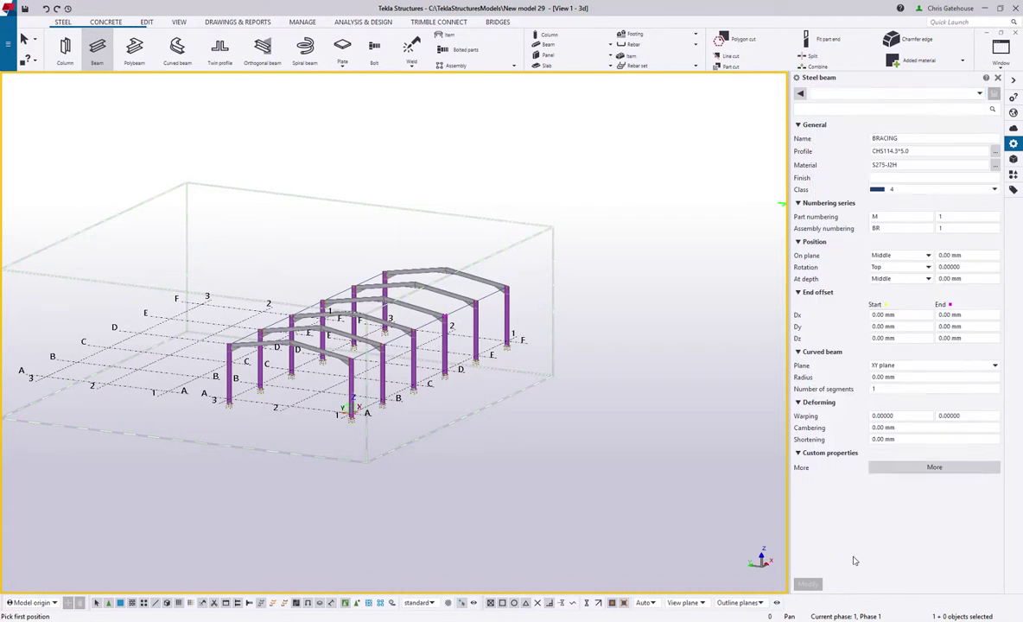
Step: Browse the profile catalog's UK Cold Rolled Sections for the beam, and leave the beam command without placing anything
{"action": "left_click", "coordinate": [995, 152]}
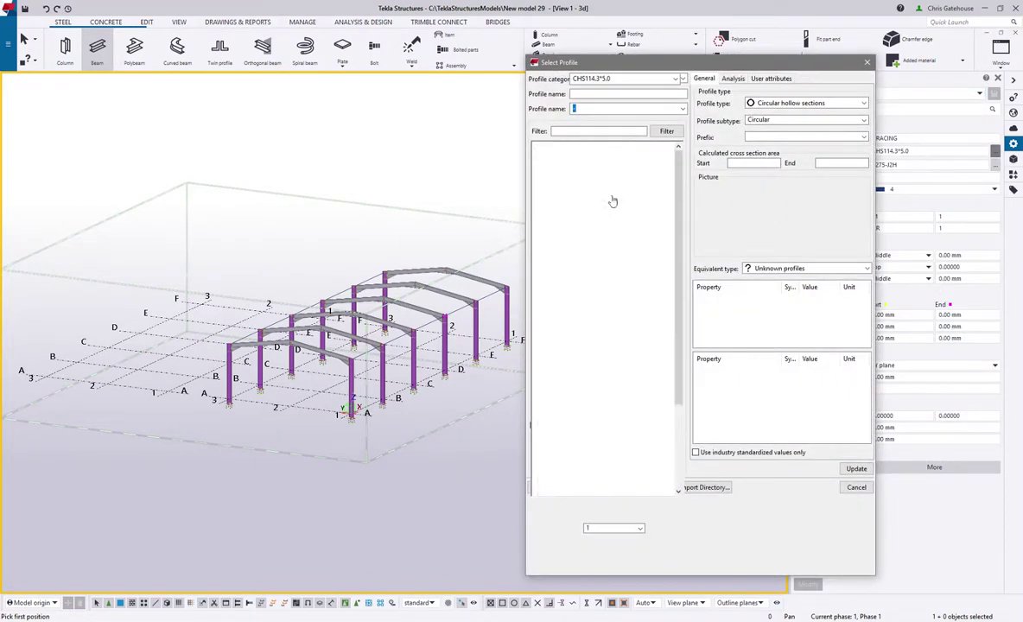
{"action": "left_click", "coordinate": [539, 145]}
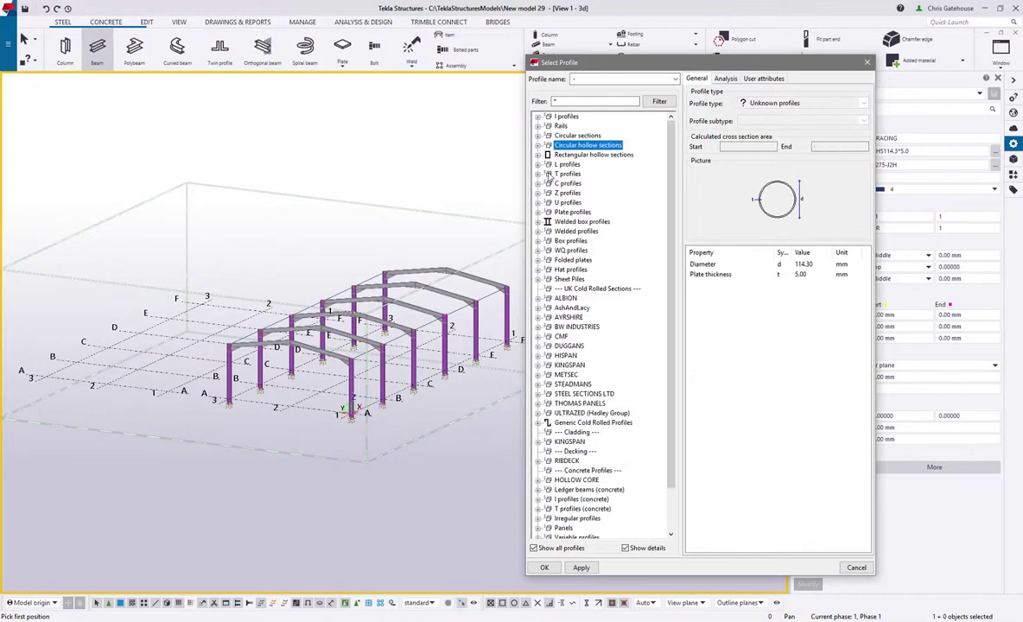
{"action": "left_click", "coordinate": [598, 290]}
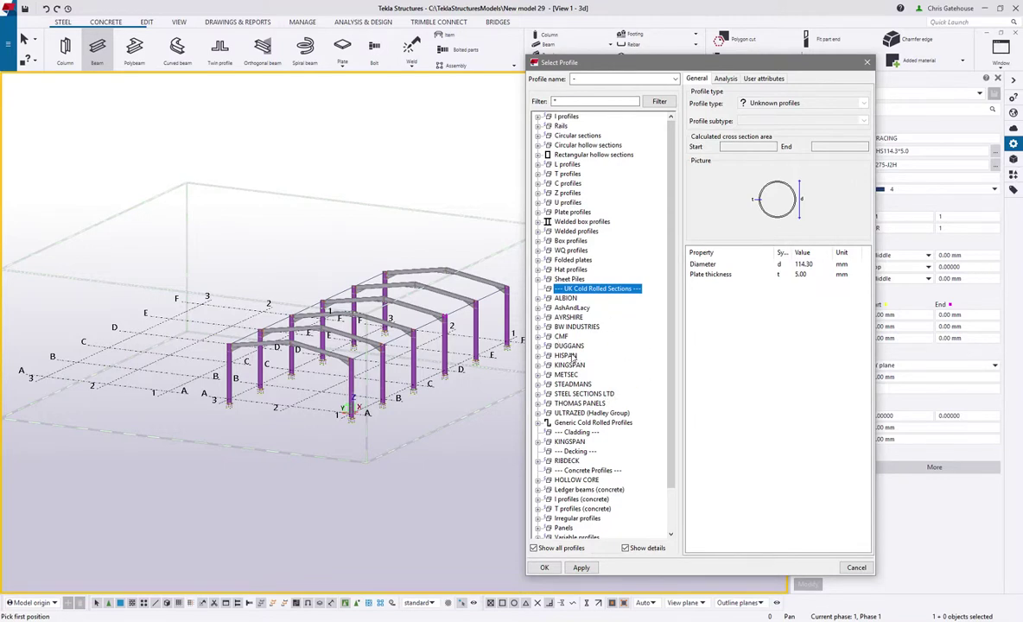
{"action": "scroll", "coordinate": [572, 357], "scroll_direction": "down", "scroll_amount": 2}
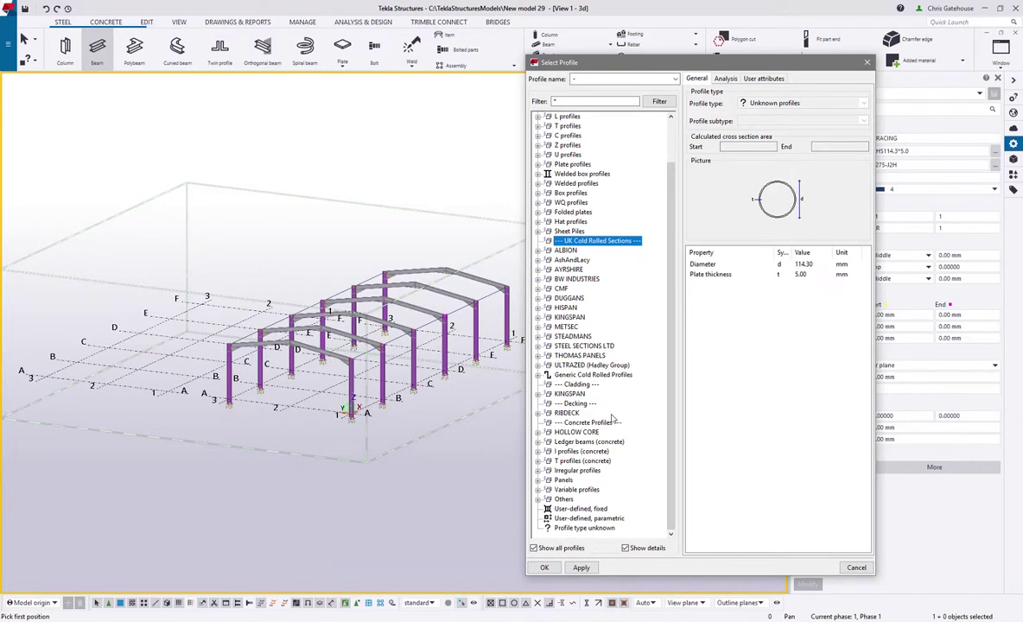
{"action": "left_click", "coordinate": [867, 62]}
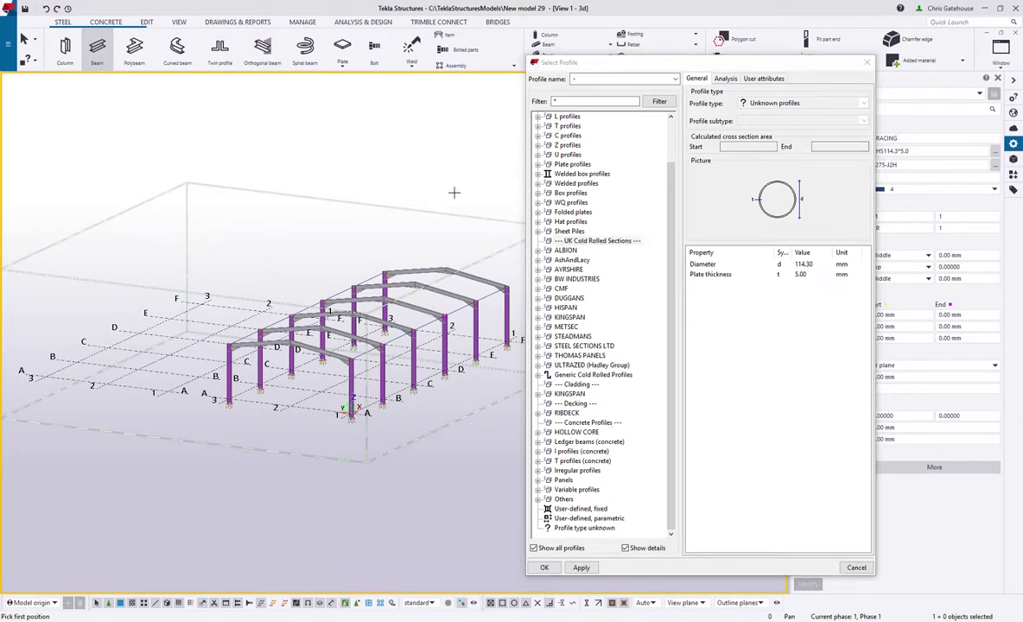
{"action": "right_click", "coordinate": [423, 183]}
{"action": "left_click", "coordinate": [438, 189]}
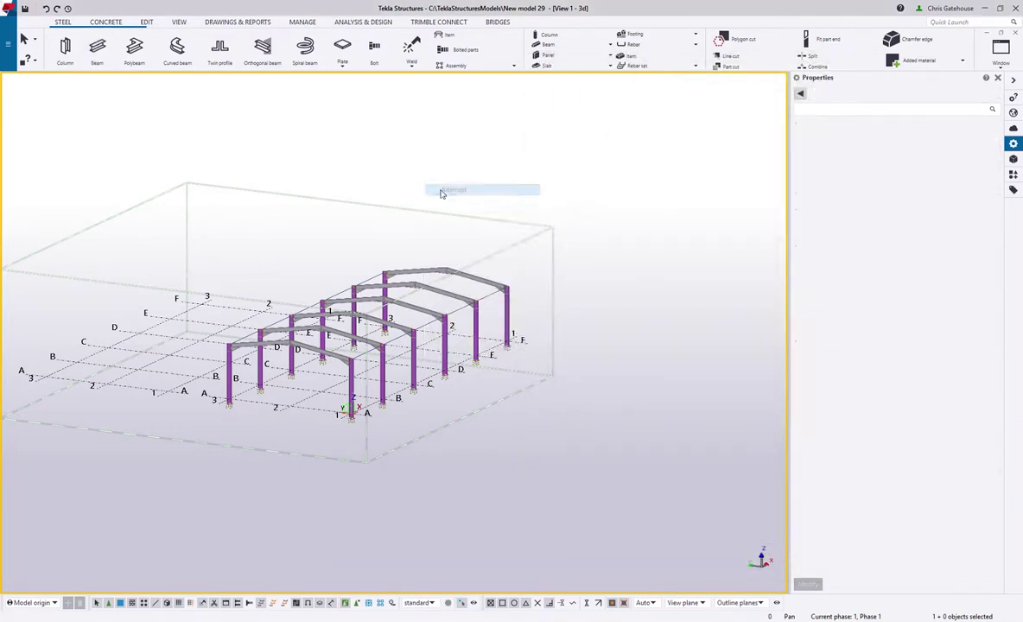
{"action": "left_click", "coordinate": [998, 79]}
Step: Run numbering on the modified objects of the model
{"action": "scroll", "coordinate": [497, 320], "scroll_direction": "up", "scroll_amount": 2}
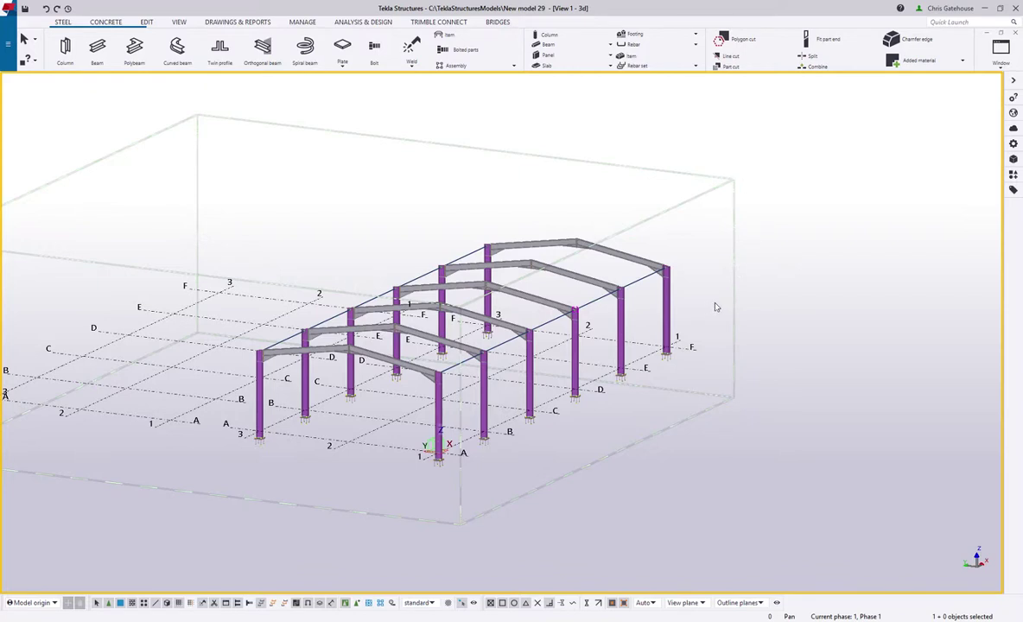
{"action": "middle_click_drag", "start_coordinate": [704, 315], "coordinate": [787, 258]}
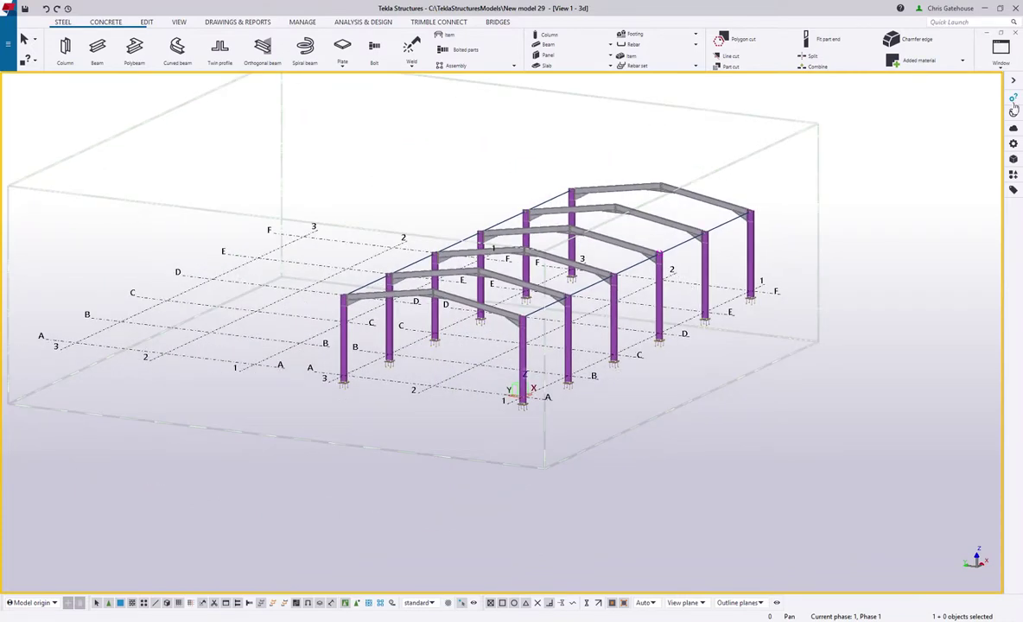
{"action": "left_click", "coordinate": [255, 22]}
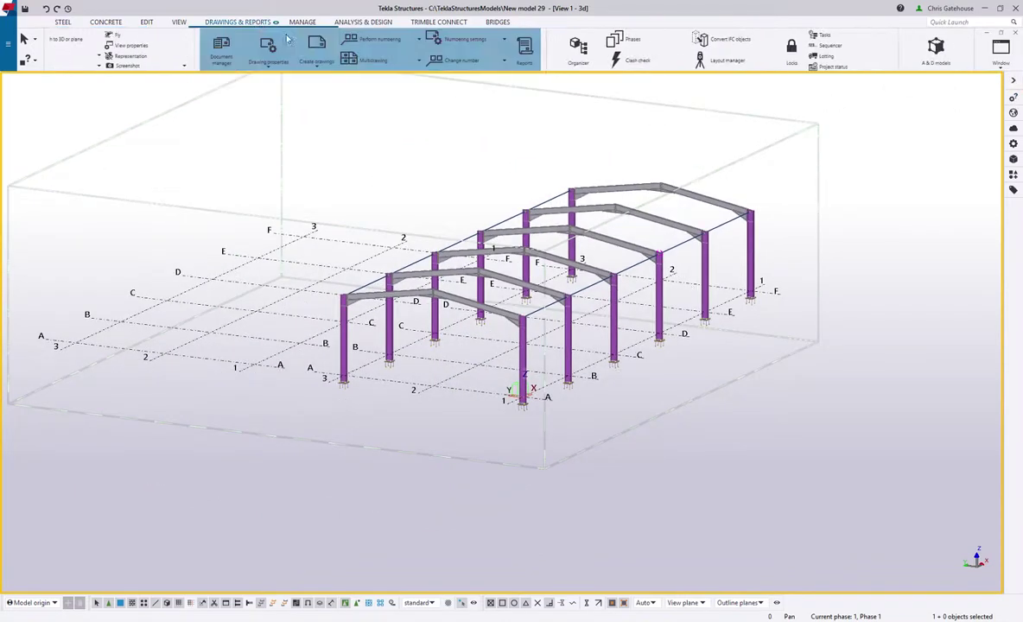
{"action": "left_click", "coordinate": [378, 39]}
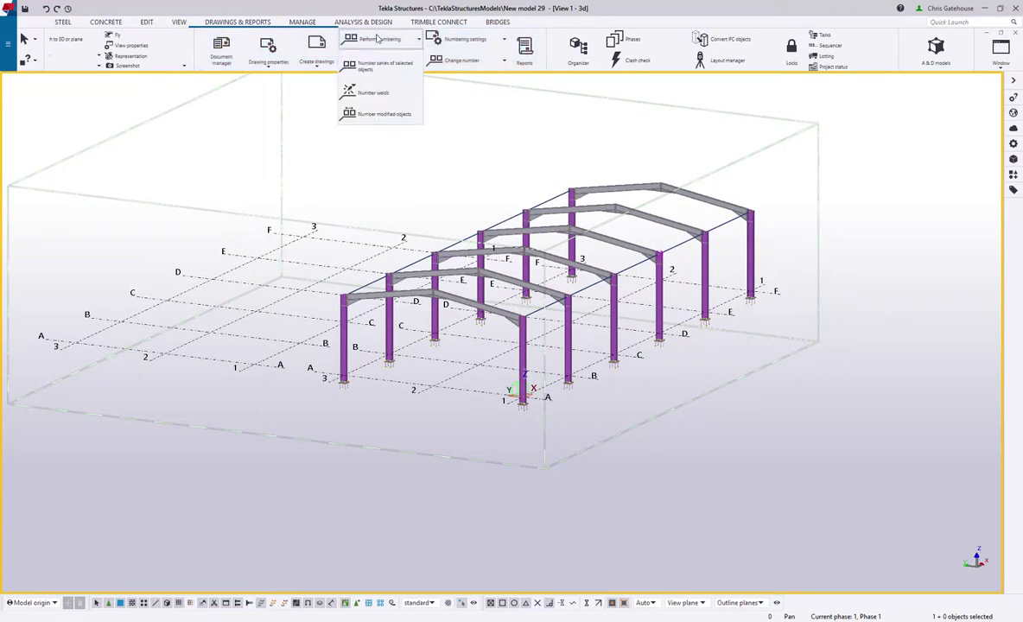
{"action": "left_click", "coordinate": [377, 115]}
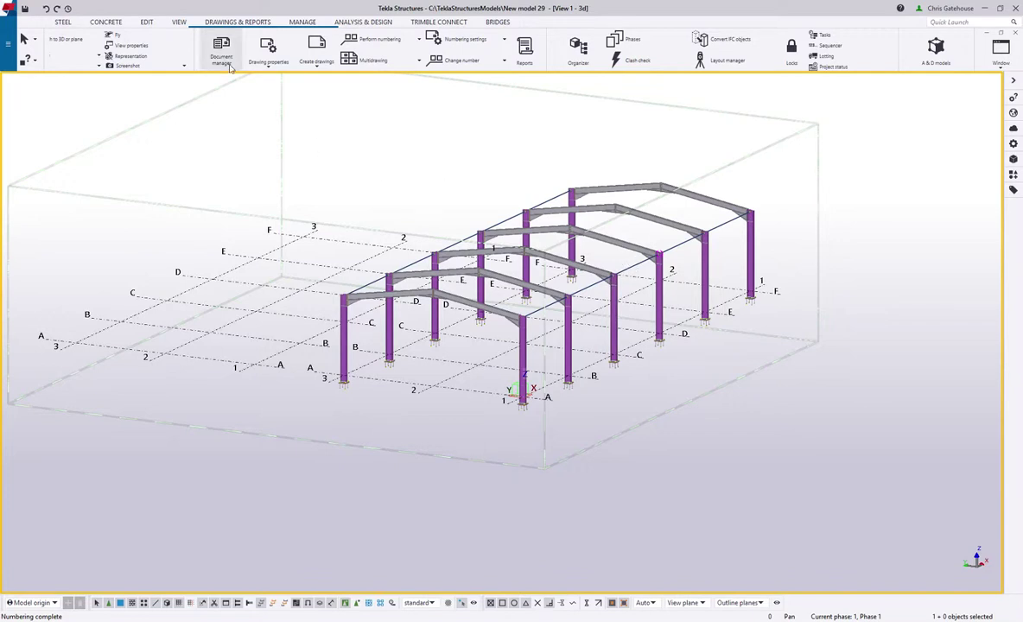
Step: Create fabrication drawings for all parts with the A3, A2, A1 set excluding single parts on assembly drawings, and close the catalog
{"action": "left_click", "coordinate": [319, 48]}
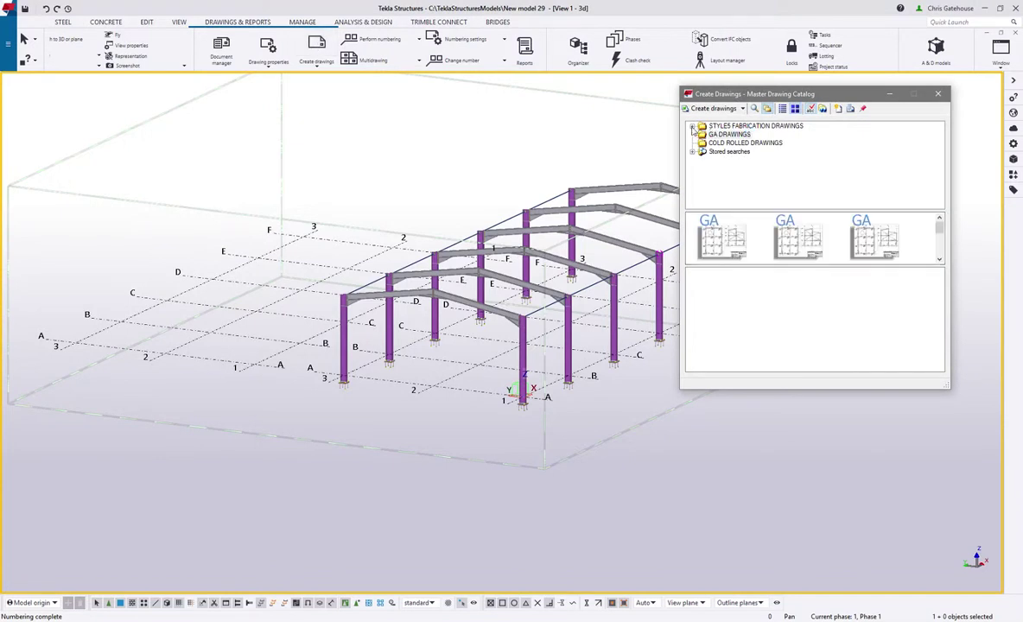
{"action": "left_click", "coordinate": [692, 127]}
{"action": "left_click", "coordinate": [753, 143]}
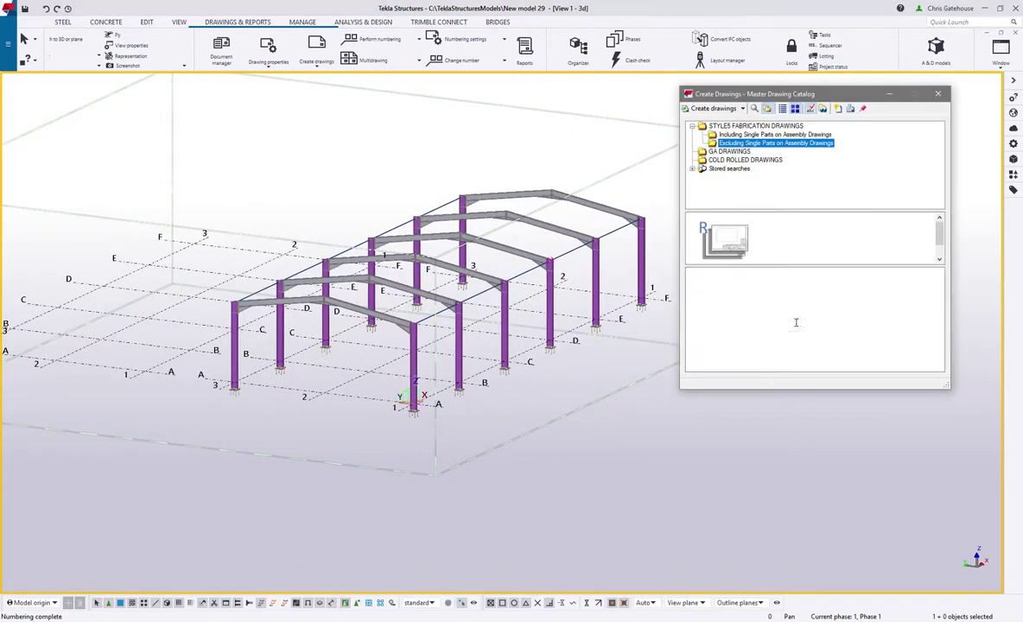
{"action": "right_click", "coordinate": [728, 247]}
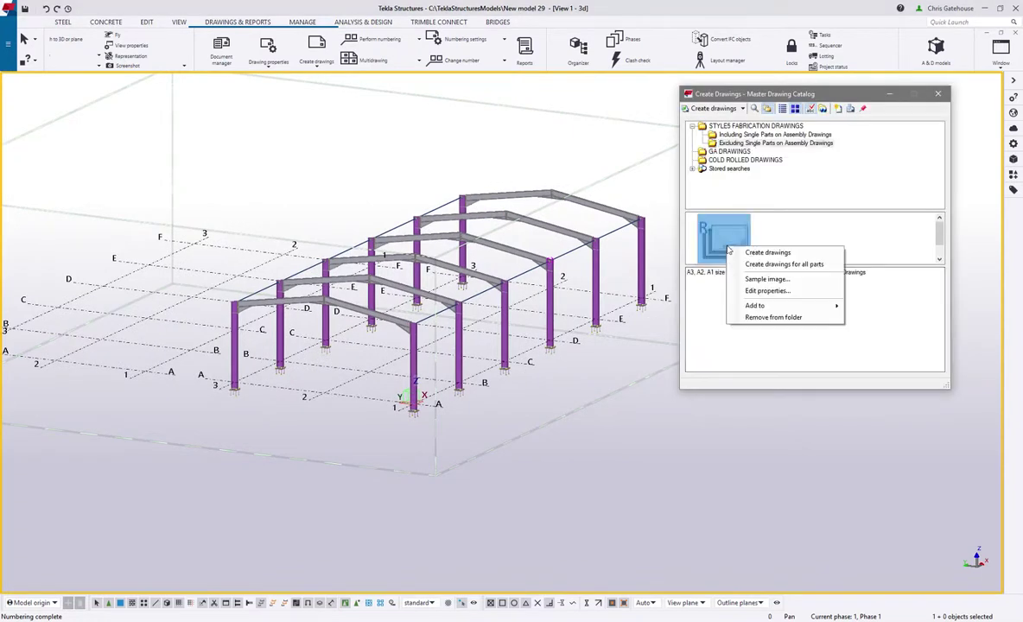
{"action": "left_click", "coordinate": [784, 266]}
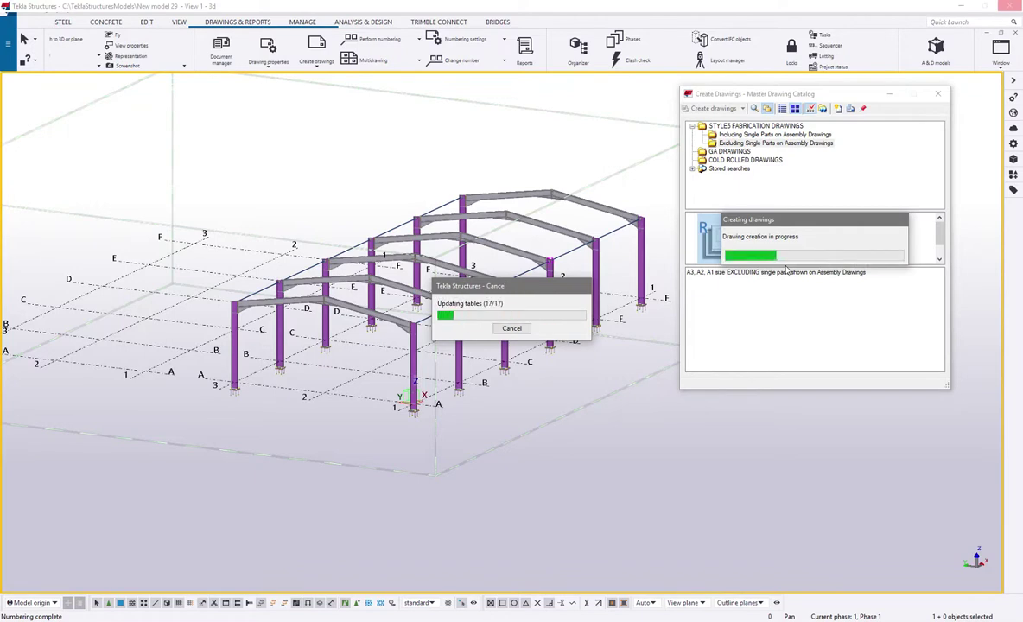
{"action": "left_click", "coordinate": [940, 95]}
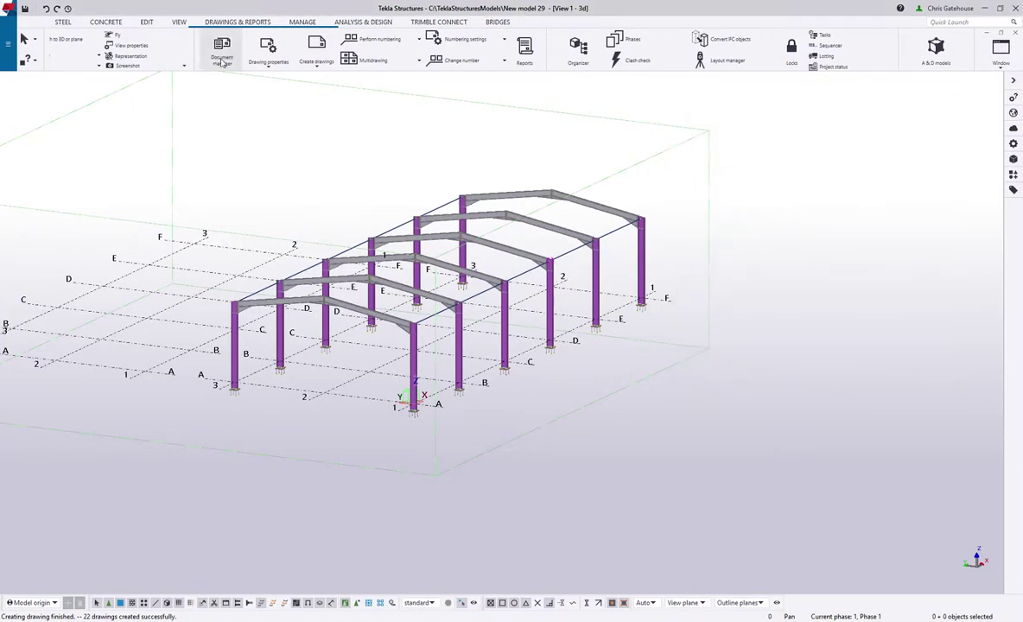
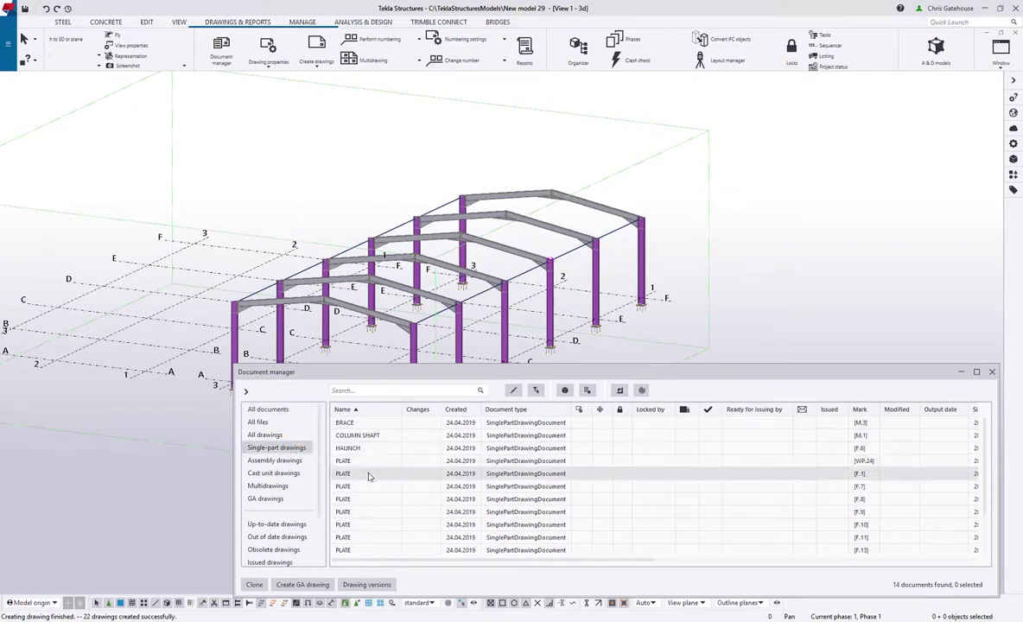
Step: Open the single-part drawings of plates WP.24 and F.7 and review plate F.7's drawing
{"action": "double_click", "coordinate": [372, 461]}
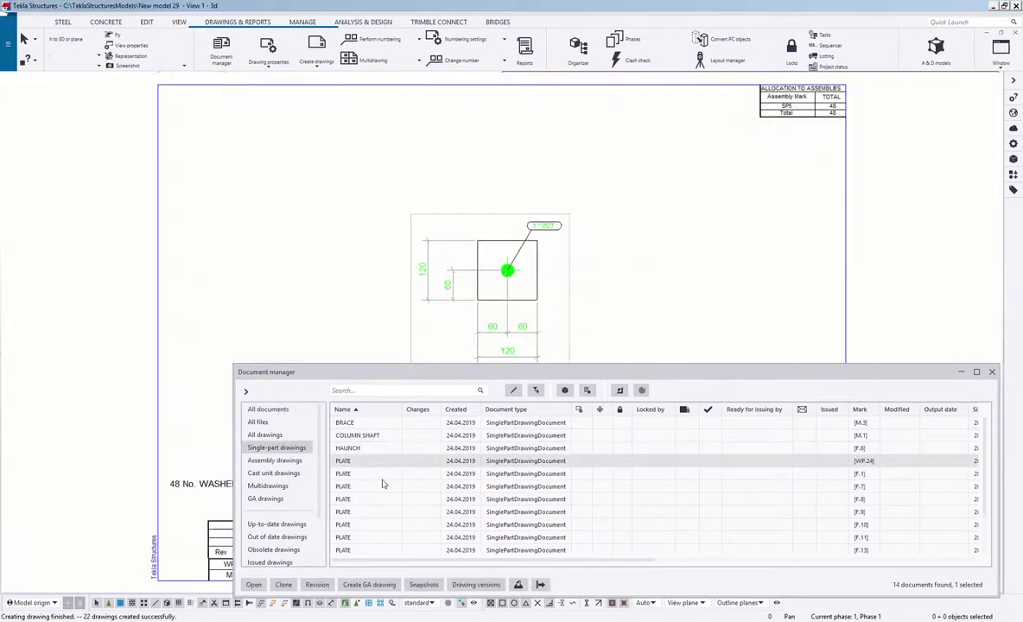
{"action": "double_click", "coordinate": [378, 487]}
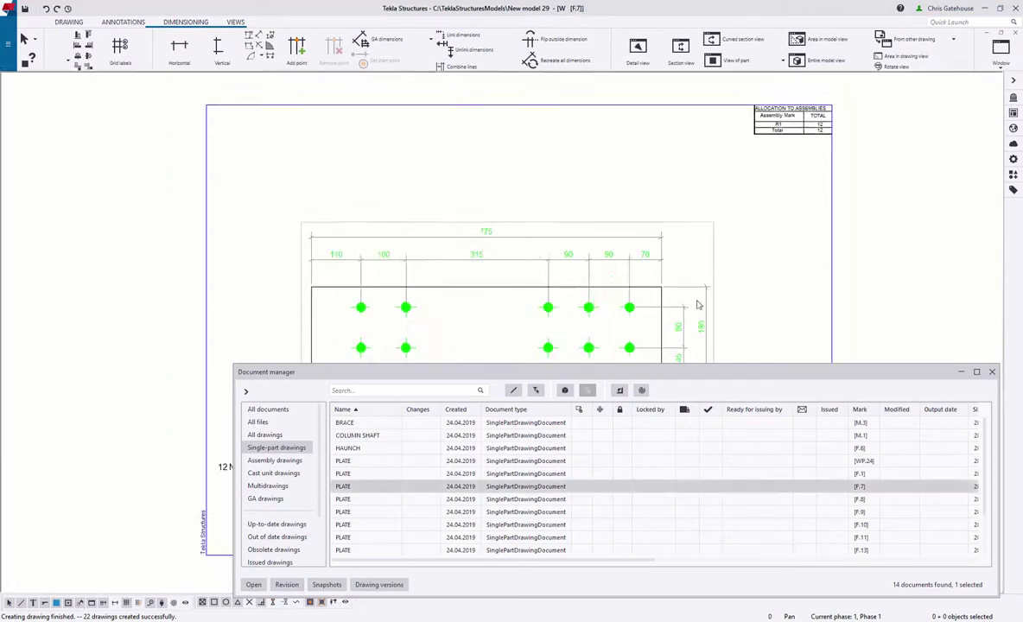
{"action": "mouse_move", "coordinate": [676, 240]}
{"action": "middle_mouse_down"}
{"action": "mouse_move", "coordinate": [535, 174]}
{"action": "mouse_move", "coordinate": [523, 201]}
{"action": "middle_mouse_up"}
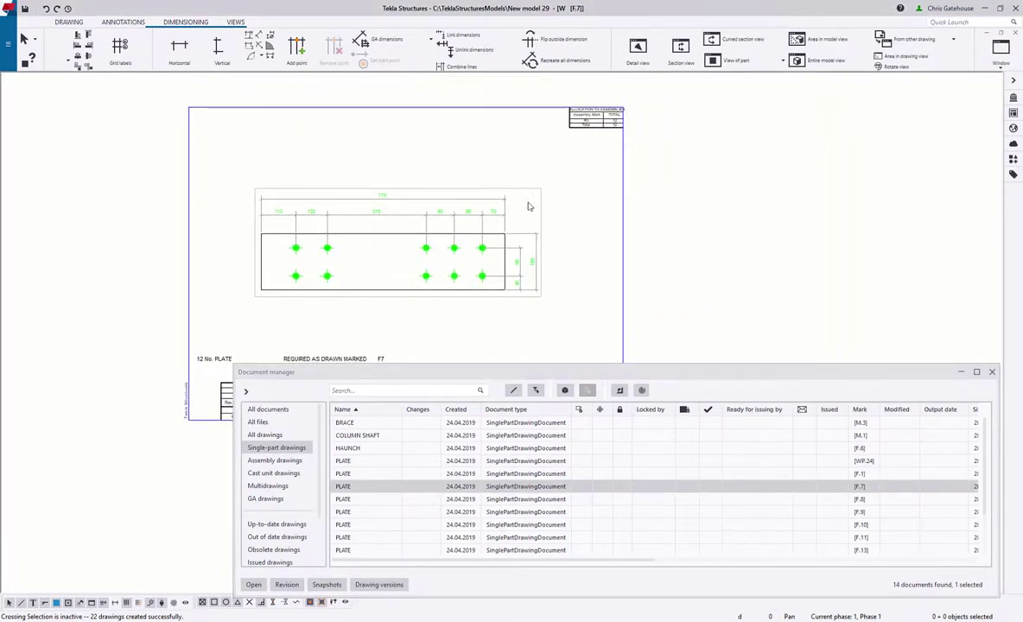
Step: Review plate F.7's title block, and open the single-part drawings of haunch F.6 and portal rafter shaft M.2
{"action": "middle_click_drag", "start_coordinate": [593, 294], "coordinate": [576, 227]}
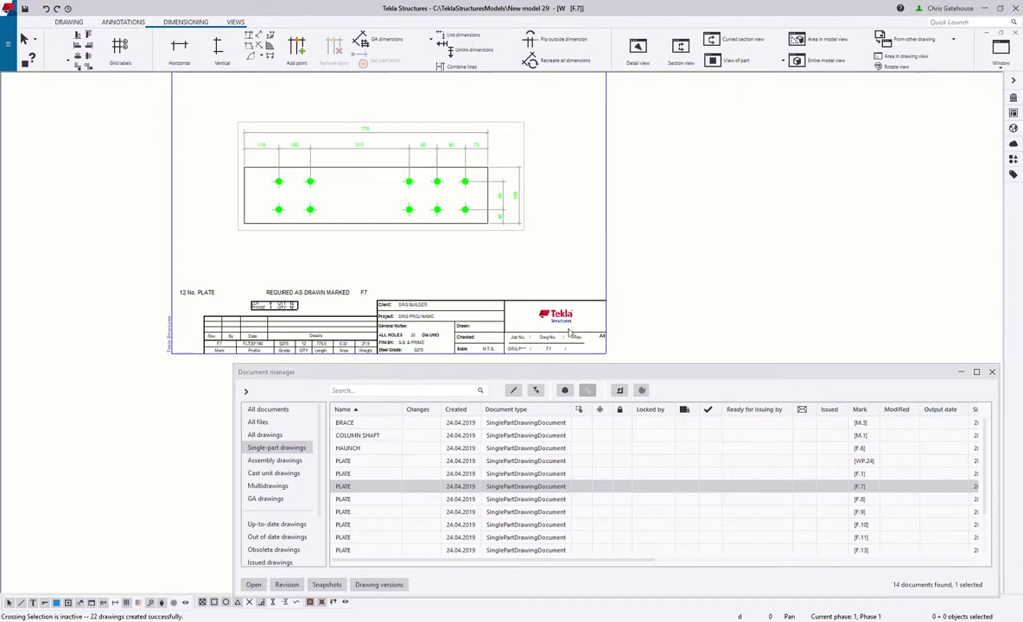
{"action": "double_click", "coordinate": [350, 448]}
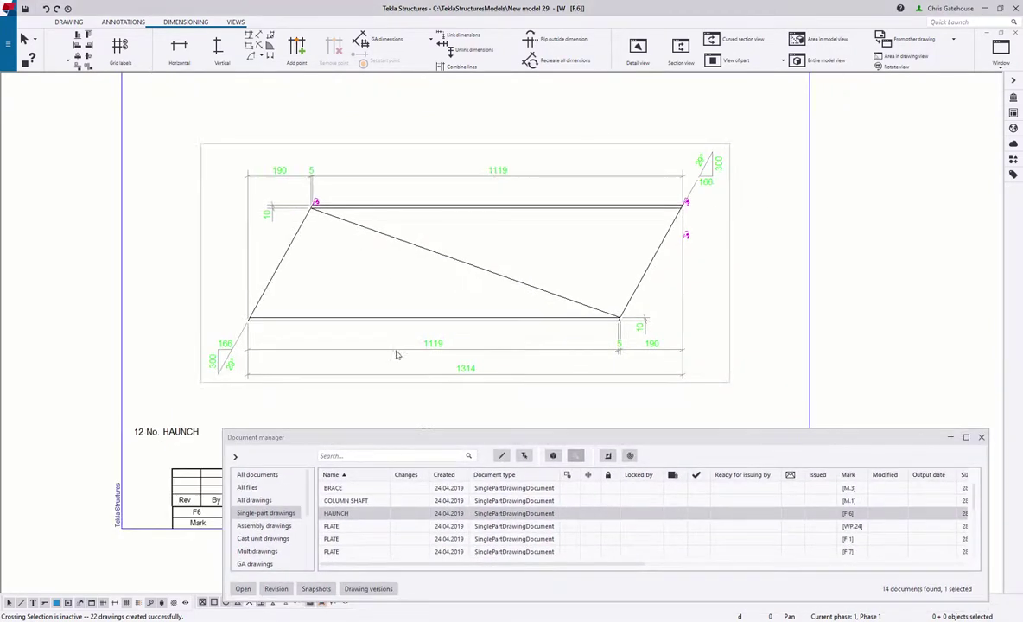
{"action": "scroll", "coordinate": [384, 510], "scroll_direction": "down", "scroll_amount": 3}
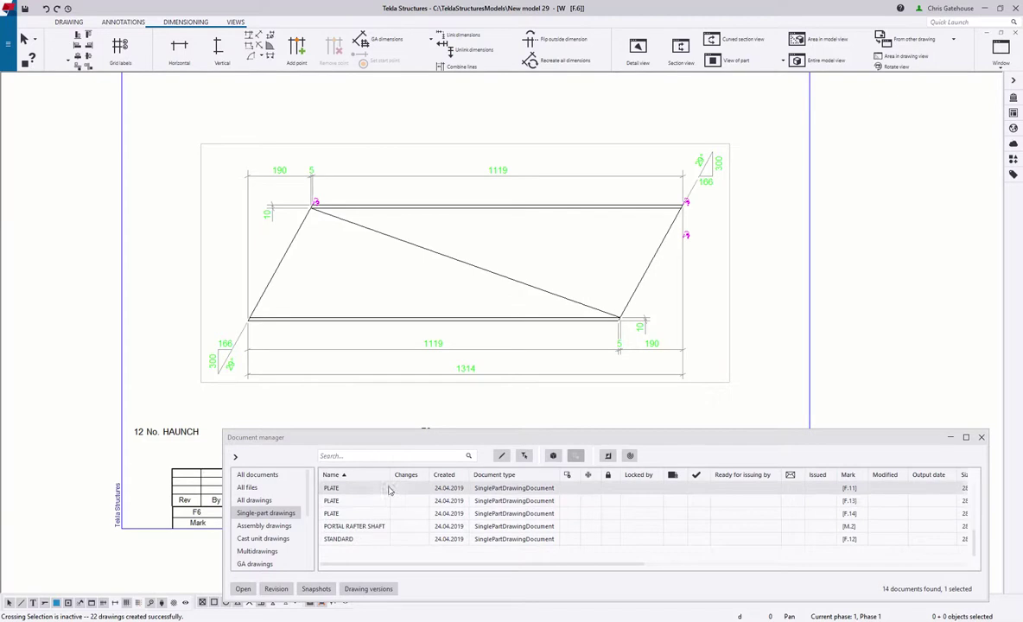
{"action": "double_click", "coordinate": [377, 526]}
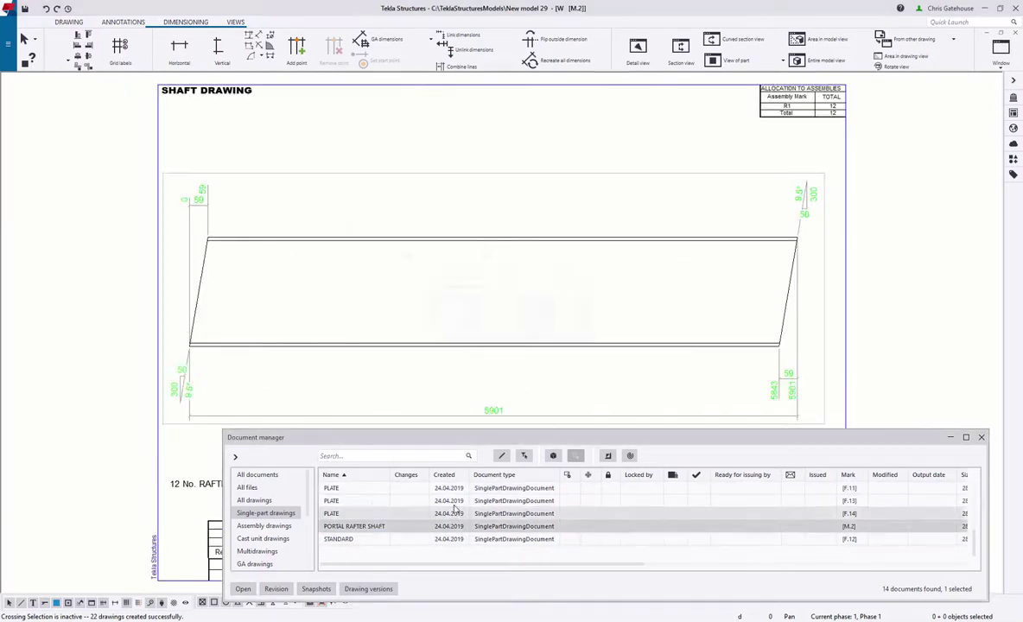
Step: Open the assembly drawing of column C.1 and move the document manager clear of its views
{"action": "left_click", "coordinate": [265, 526]}
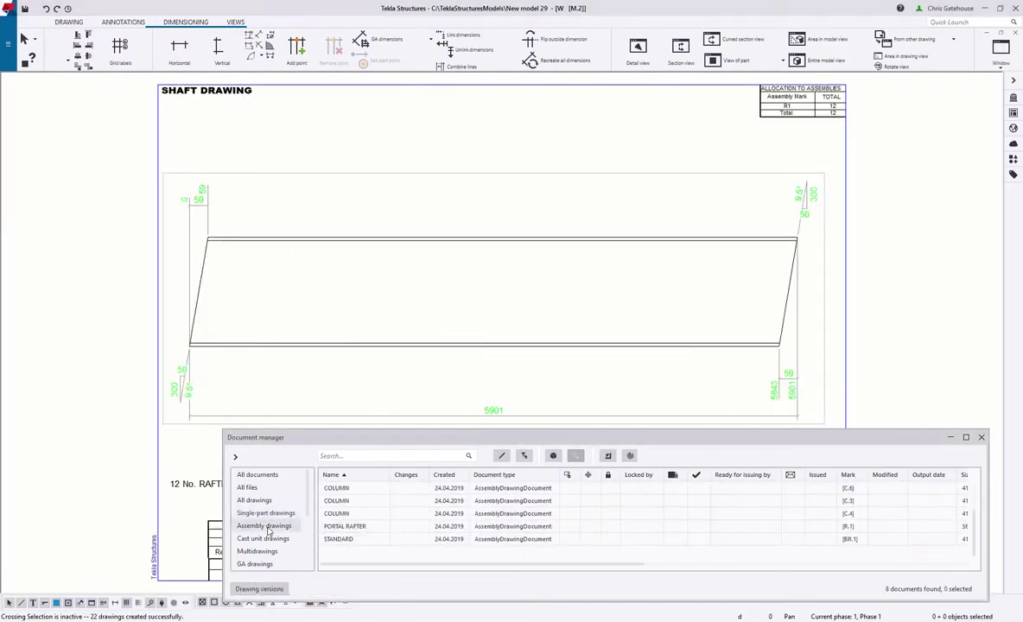
{"action": "double_click", "coordinate": [357, 489]}
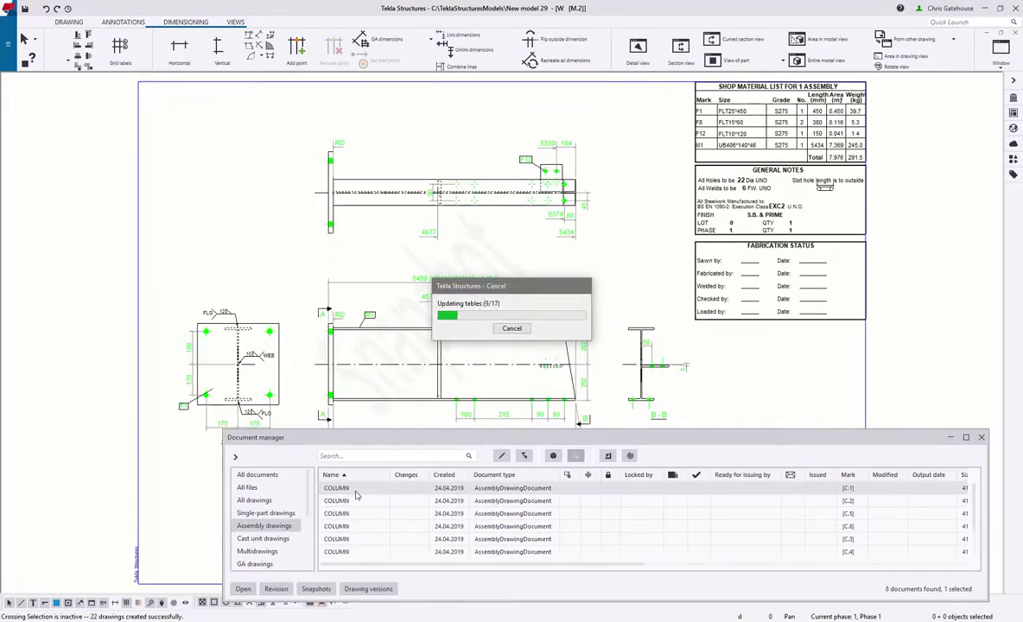
{"action": "left_click_drag", "start_coordinate": [490, 439], "coordinate": [472, 565]}
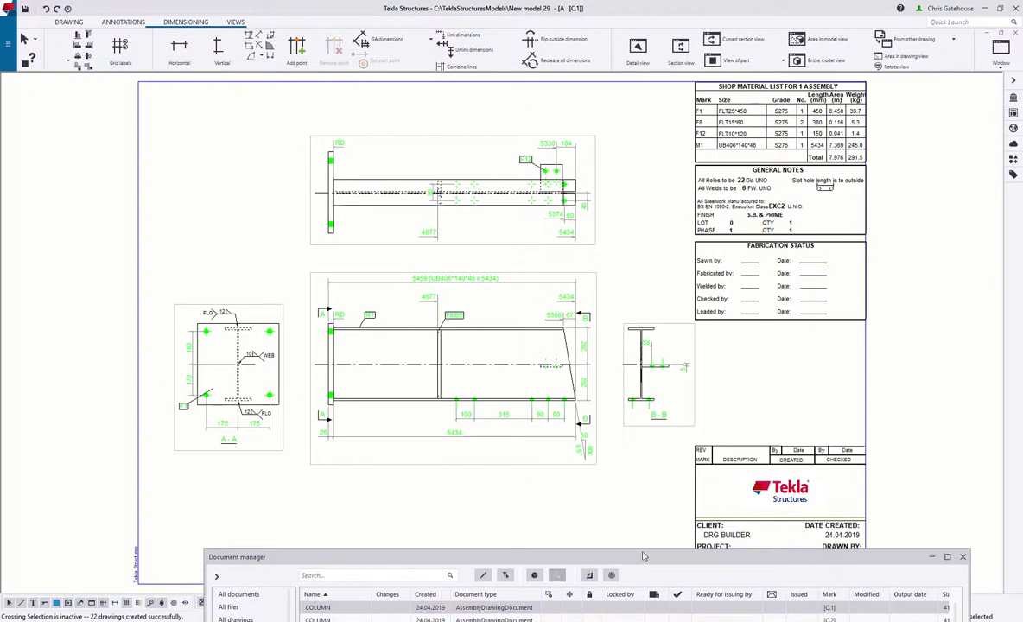
{"action": "mouse_move", "coordinate": [643, 557]}
{"action": "left_mouse_down"}
{"action": "mouse_move", "coordinate": [636, 361]}
{"action": "mouse_move", "coordinate": [637, 522]}
{"action": "left_mouse_up"}
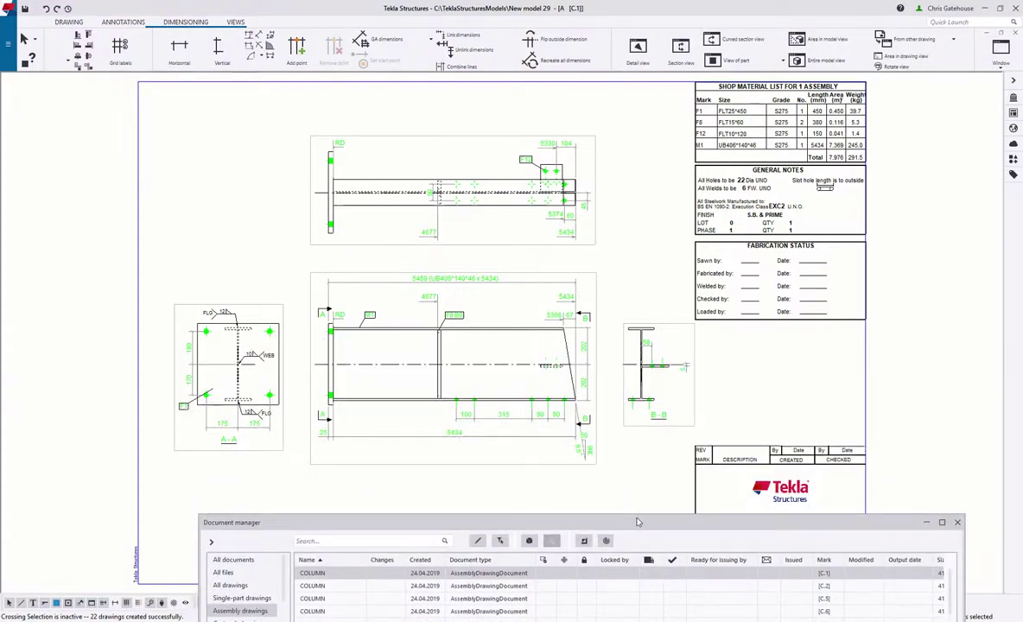
{"action": "mouse_move", "coordinate": [637, 522]}
{"action": "left_mouse_down"}
{"action": "mouse_move", "coordinate": [637, 412]}
{"action": "mouse_move", "coordinate": [632, 523]}
{"action": "left_mouse_up"}
Step: In section A-A of column C.1, shift the vertical bolt dimensions outward and move the lower flange weld mark inside the base plate
{"action": "scroll", "coordinate": [212, 372], "scroll_direction": "up", "scroll_amount": 3}
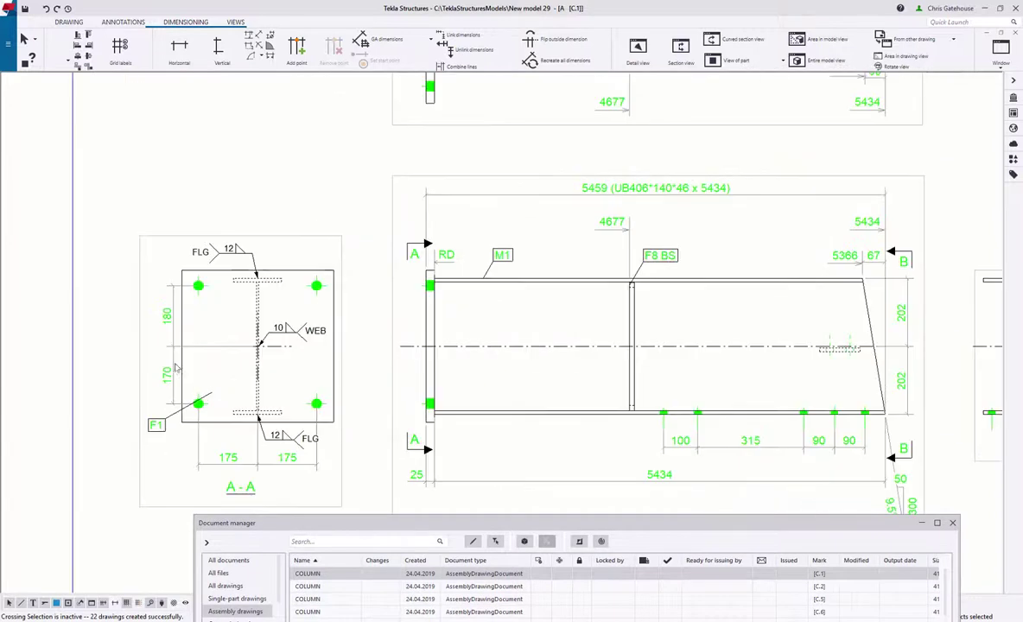
{"action": "left_click", "coordinate": [151, 345]}
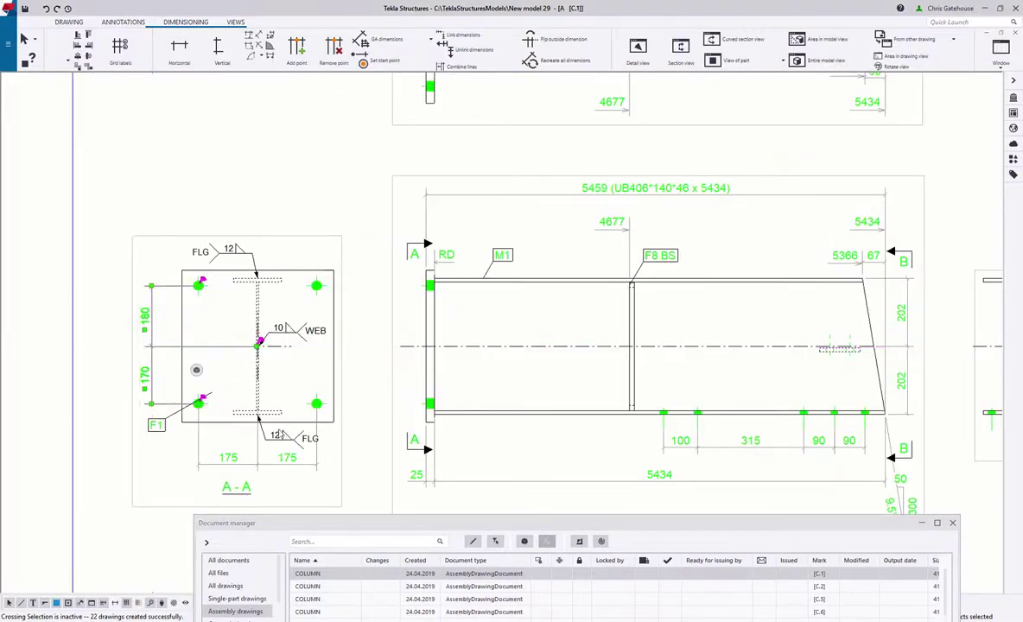
{"action": "left_click_drag", "start_coordinate": [286, 439], "coordinate": [291, 380]}
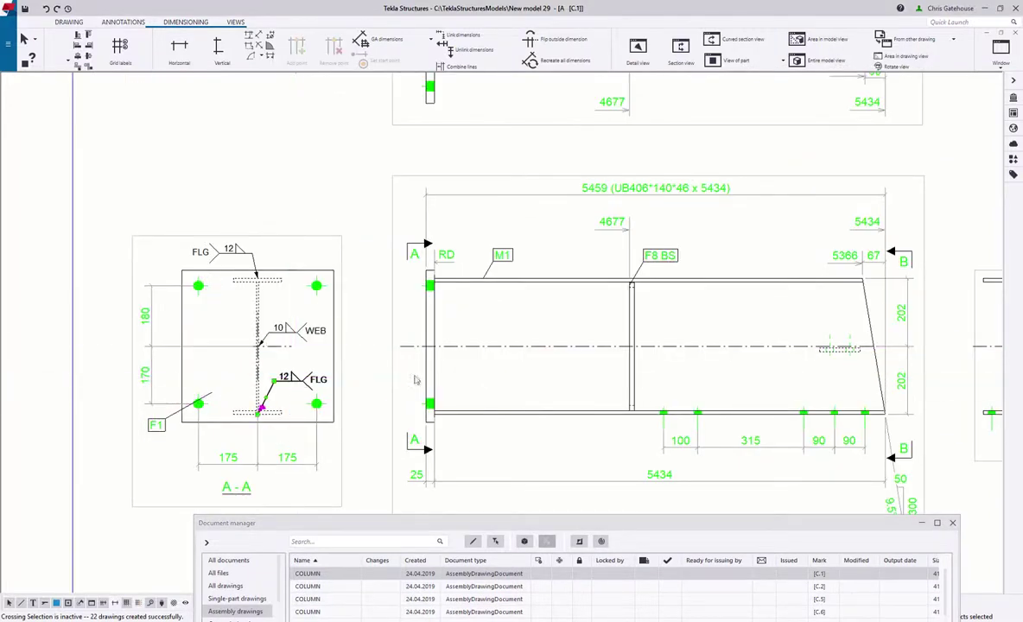
Step: Keep the column drawing's changes, open the portal rafter R.1 assembly drawing maximized, and put the document manager away
{"action": "scroll", "coordinate": [435, 376], "scroll_direction": "down", "scroll_amount": 3}
{"action": "scroll", "coordinate": [395, 605], "scroll_direction": "down", "scroll_amount": 1}
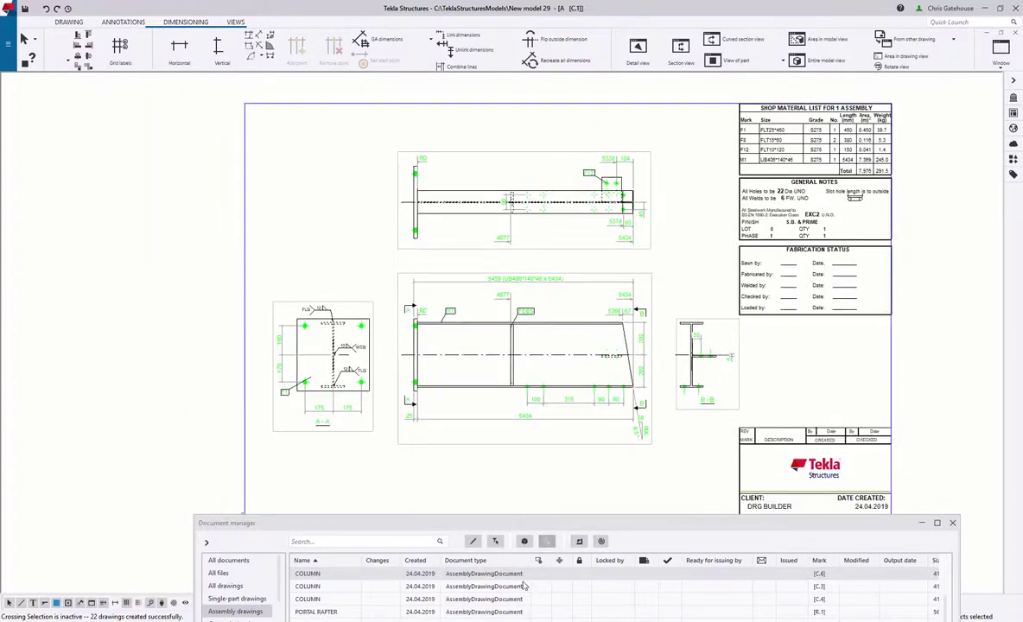
{"action": "double_click", "coordinate": [396, 613]}
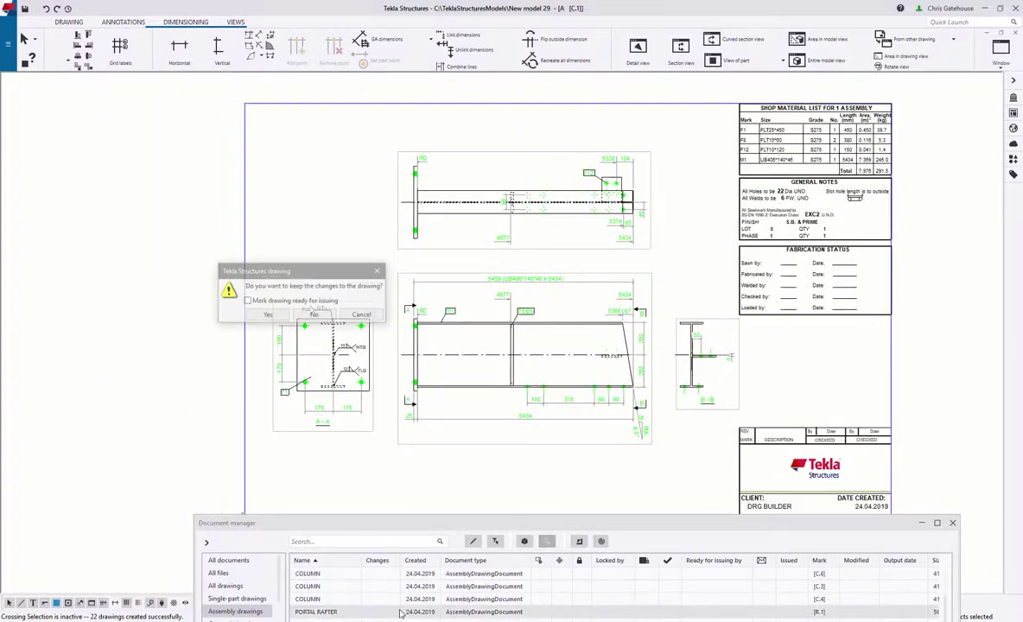
{"action": "left_click", "coordinate": [269, 315]}
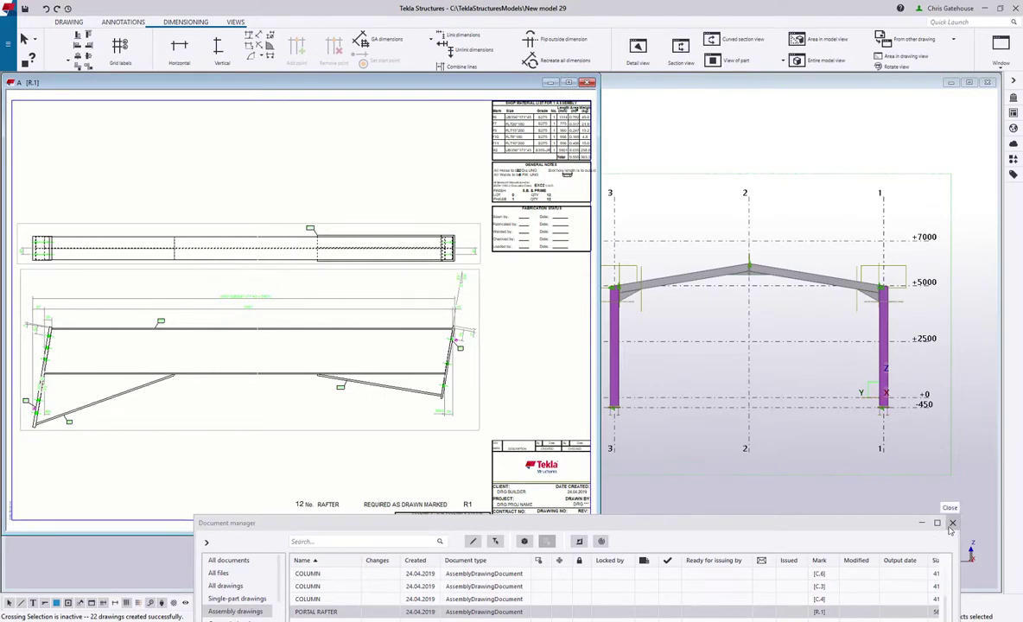
{"action": "left_click", "coordinate": [568, 83]}
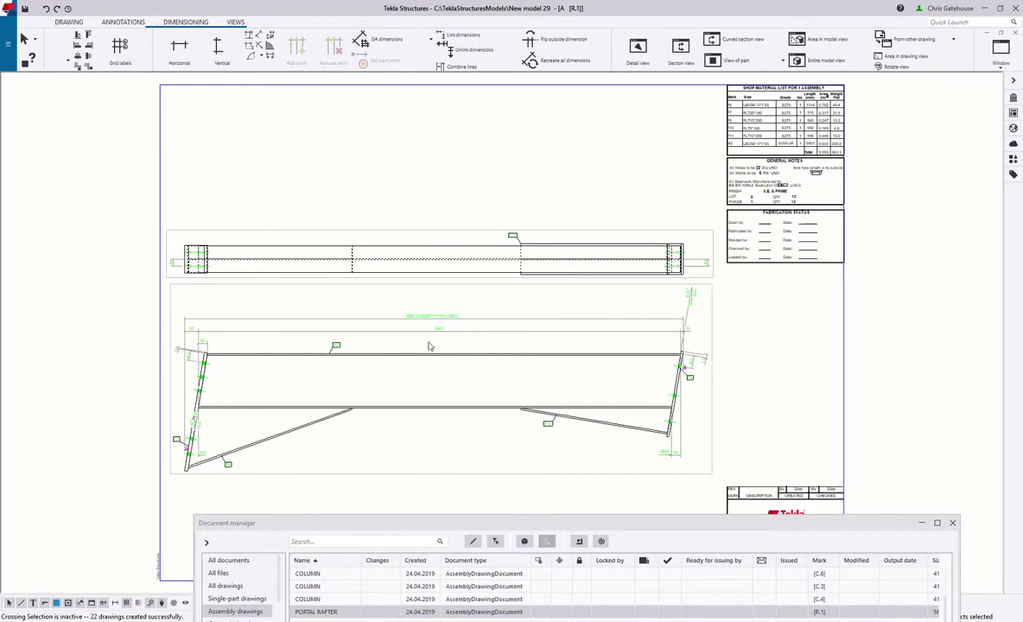
{"action": "left_click", "coordinate": [908, 524]}
Step: Add a horizontal dimension chain below the rafter, from end to end of its bottom flange through both inner haunch ends
{"action": "middle_click_drag", "start_coordinate": [422, 242], "coordinate": [418, 212]}
{"action": "left_click", "coordinate": [179, 48]}
{"action": "scroll", "coordinate": [218, 398], "scroll_direction": "up", "scroll_amount": 4}
{"action": "left_click", "coordinate": [166, 355]}
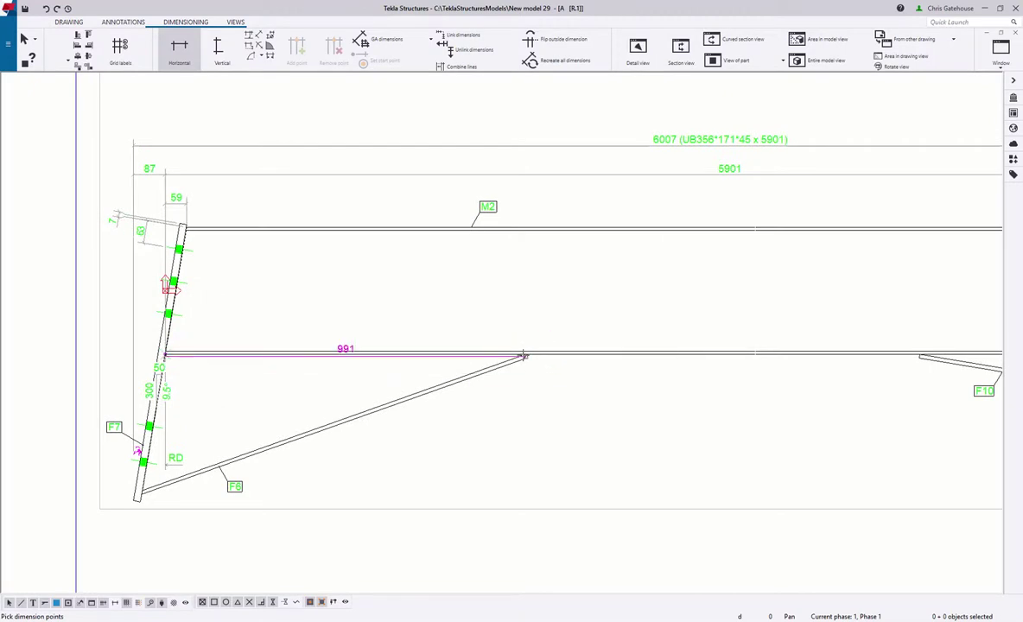
{"action": "left_click", "coordinate": [523, 355]}
{"action": "scroll", "coordinate": [553, 384], "scroll_direction": "down", "scroll_amount": 2}
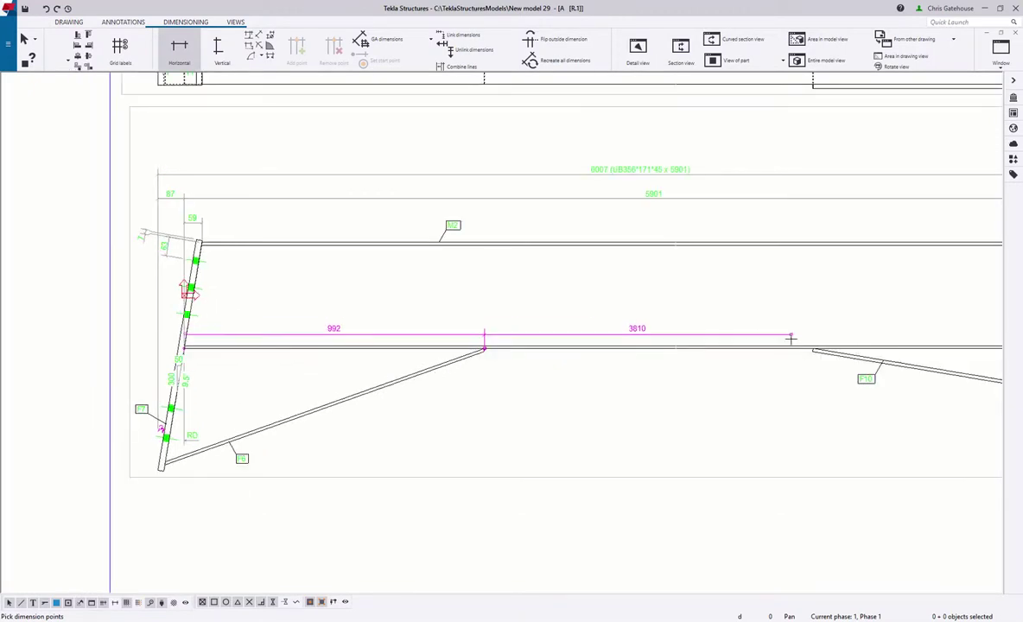
{"action": "left_click", "coordinate": [814, 349]}
{"action": "mouse_move", "coordinate": [606, 303]}
{"action": "middle_mouse_down"}
{"action": "mouse_move", "coordinate": [423, 311]}
{"action": "mouse_move", "coordinate": [353, 295]}
{"action": "middle_mouse_up"}
{"action": "left_click", "coordinate": [855, 343]}
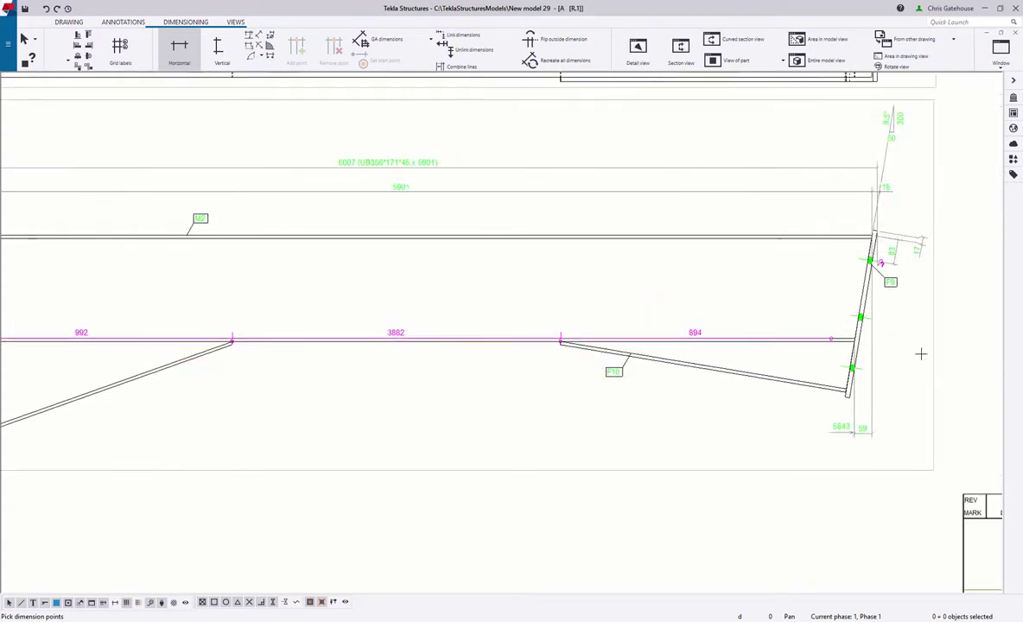
{"action": "middle_click", "coordinate": [856, 343]}
{"action": "left_click", "coordinate": [853, 475]}
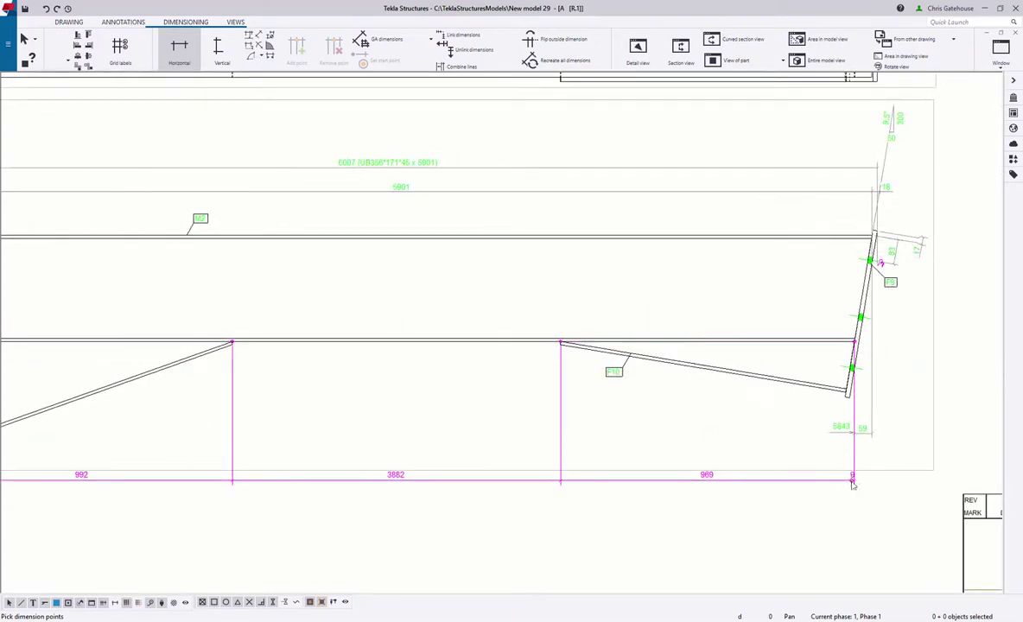
{"action": "scroll", "coordinate": [850, 477], "scroll_direction": "up", "scroll_amount": 1}
{"action": "scroll", "coordinate": [476, 365], "scroll_direction": "down", "scroll_amount": 3}
{"action": "right_click", "coordinate": [456, 361]}
{"action": "left_click", "coordinate": [471, 365]}
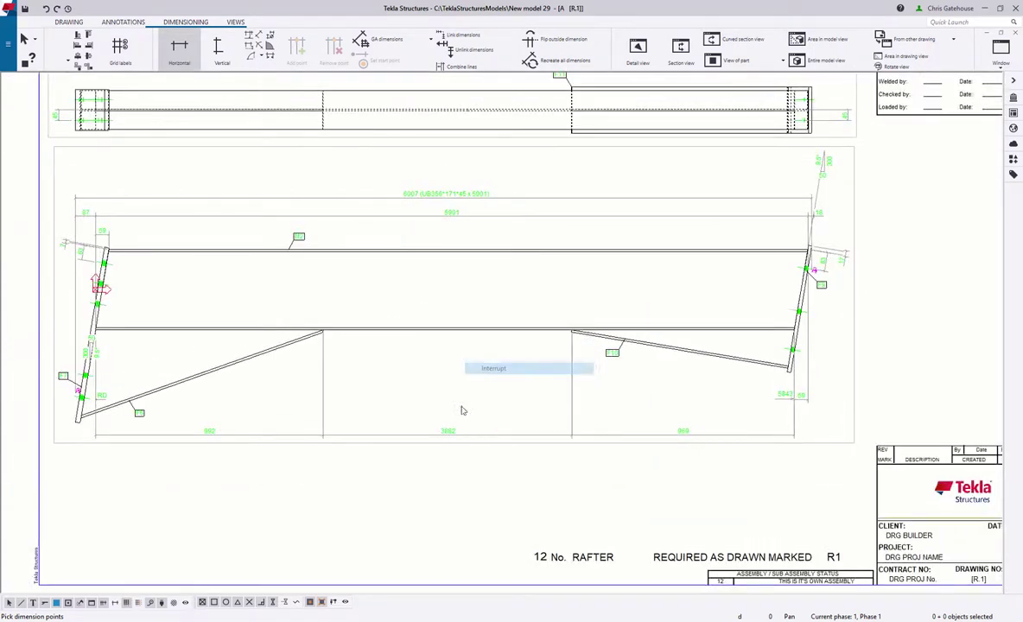
Step: Change the haunch dimension chain's straight type to show running dimensions together with the individual ones
{"action": "left_click", "coordinate": [465, 437]}
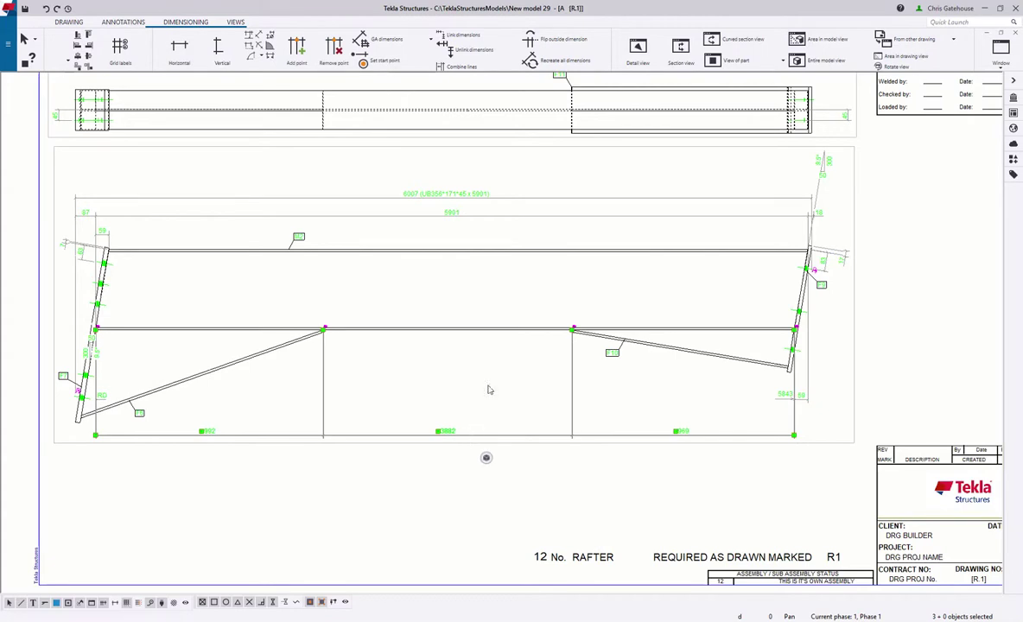
{"action": "key", "text": "alt+Return"}
{"action": "left_click", "coordinate": [260, 195]}
{"action": "left_click", "coordinate": [242, 210]}
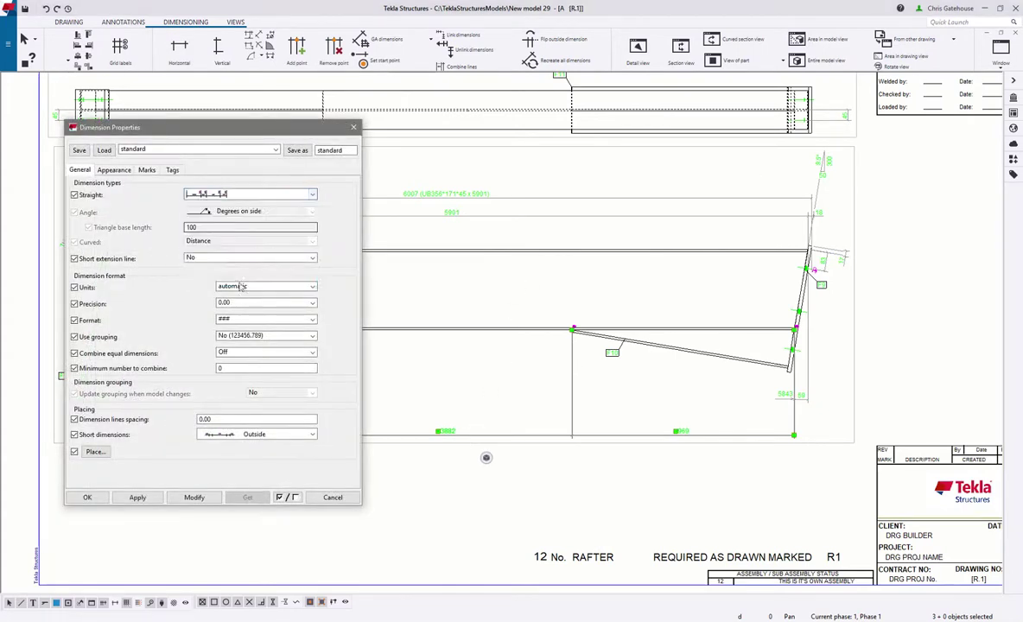
{"action": "left_click", "coordinate": [193, 497]}
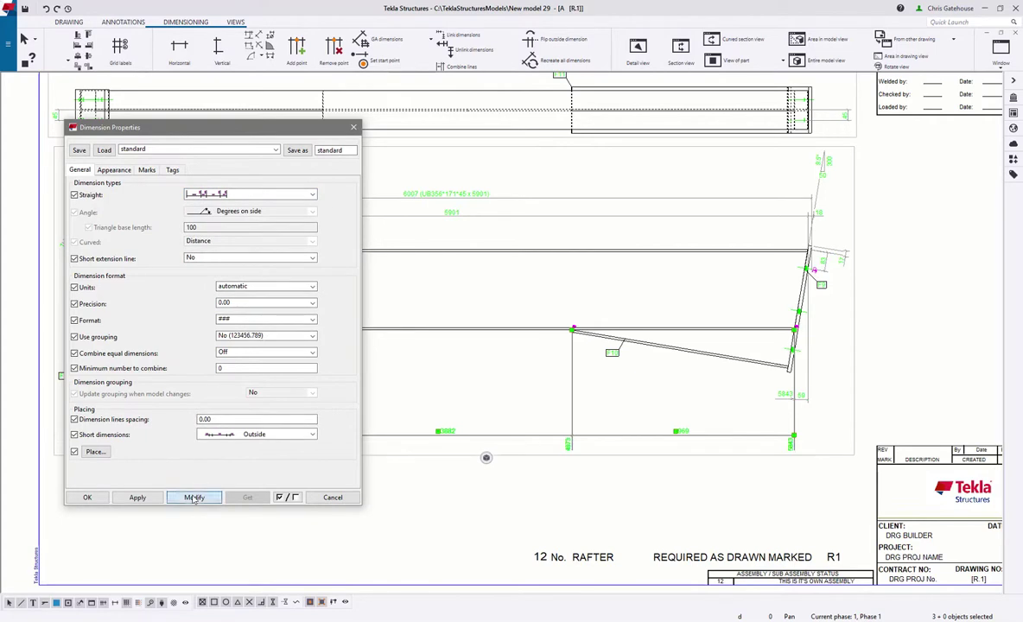
{"action": "left_click", "coordinate": [86, 498]}
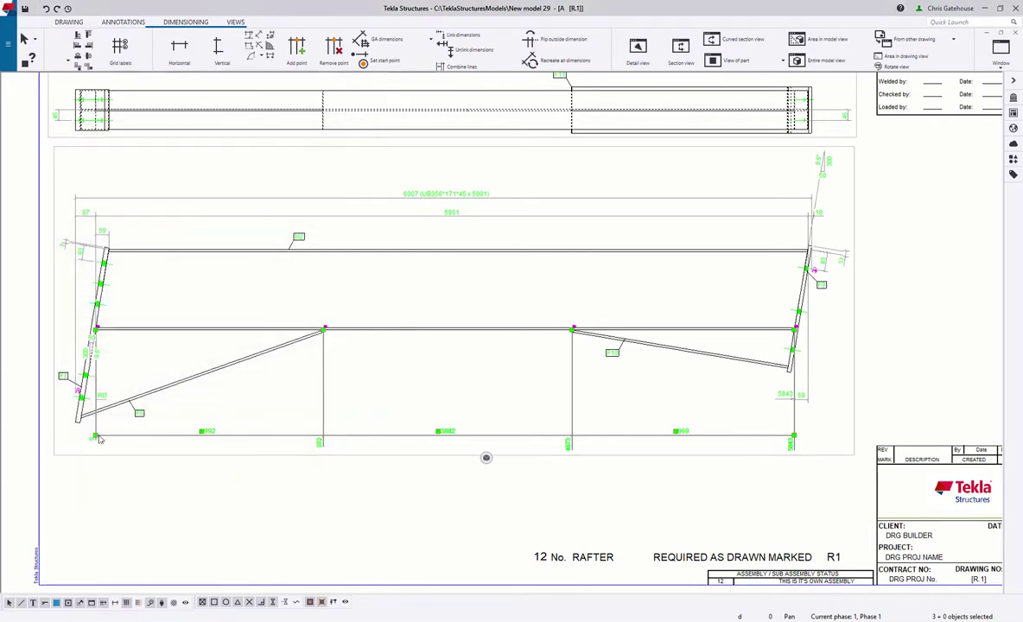
{"action": "left_click", "coordinate": [604, 419]}
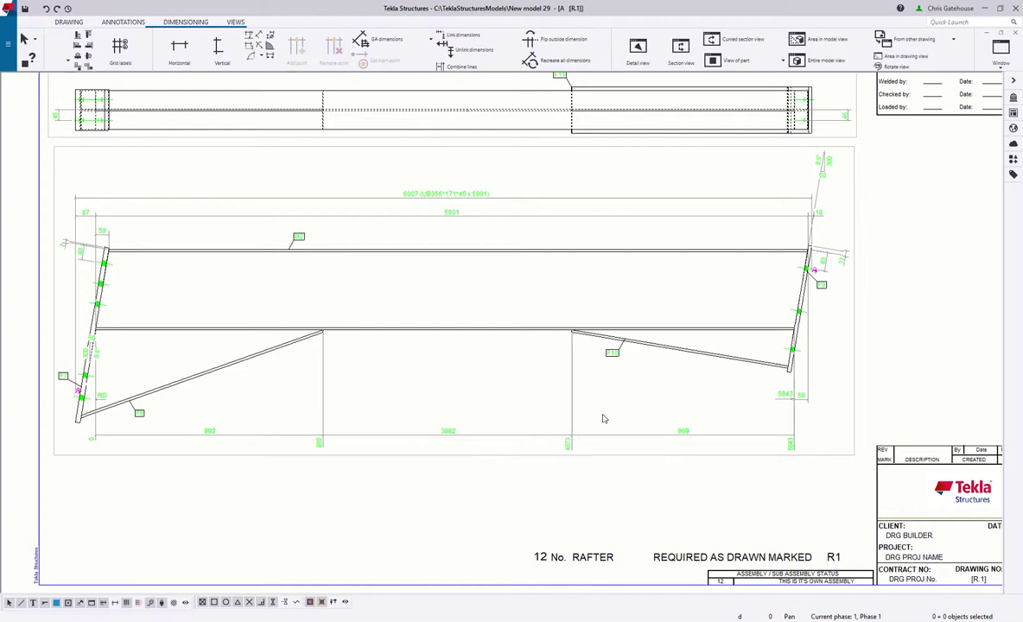
Step: Close the rafter R.1 assembly drawing and keep its changes
{"action": "scroll", "coordinate": [528, 421], "scroll_direction": "down", "scroll_amount": 2}
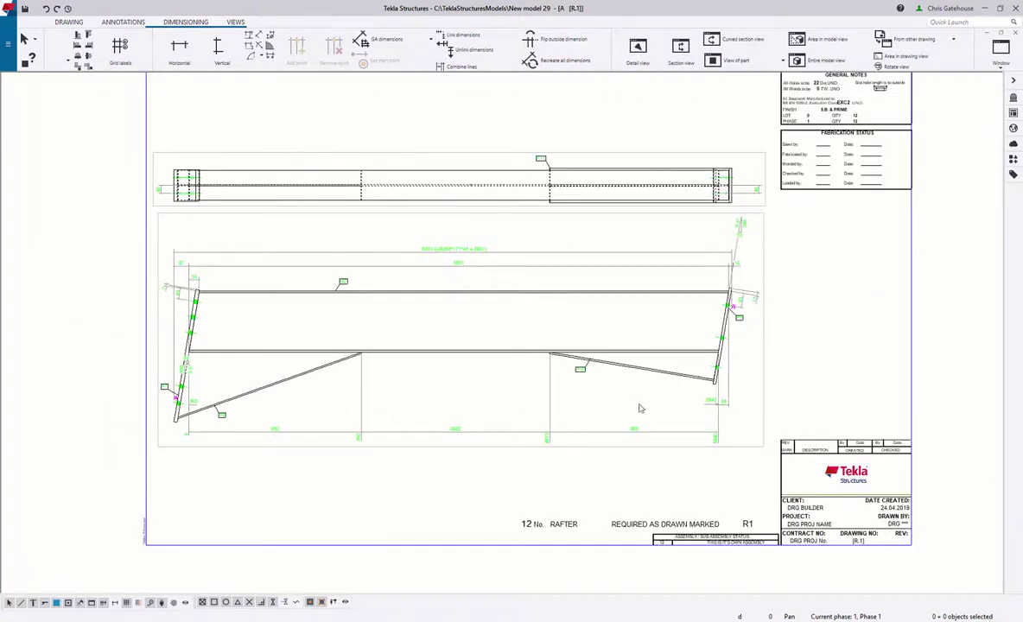
{"action": "key", "text": "ctrl+F4"}
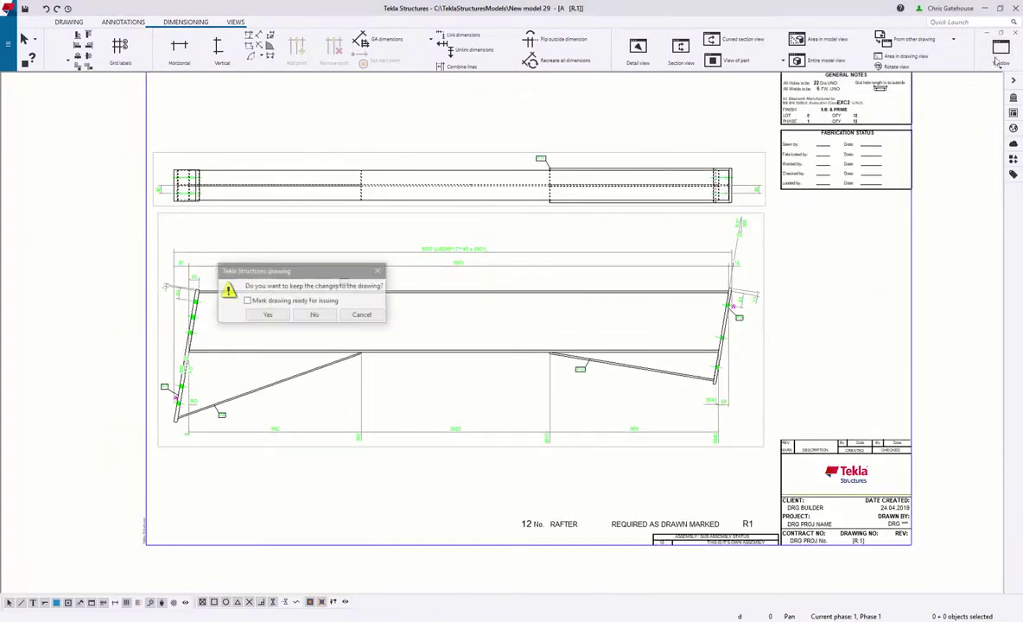
{"action": "left_click", "coordinate": [268, 315]}
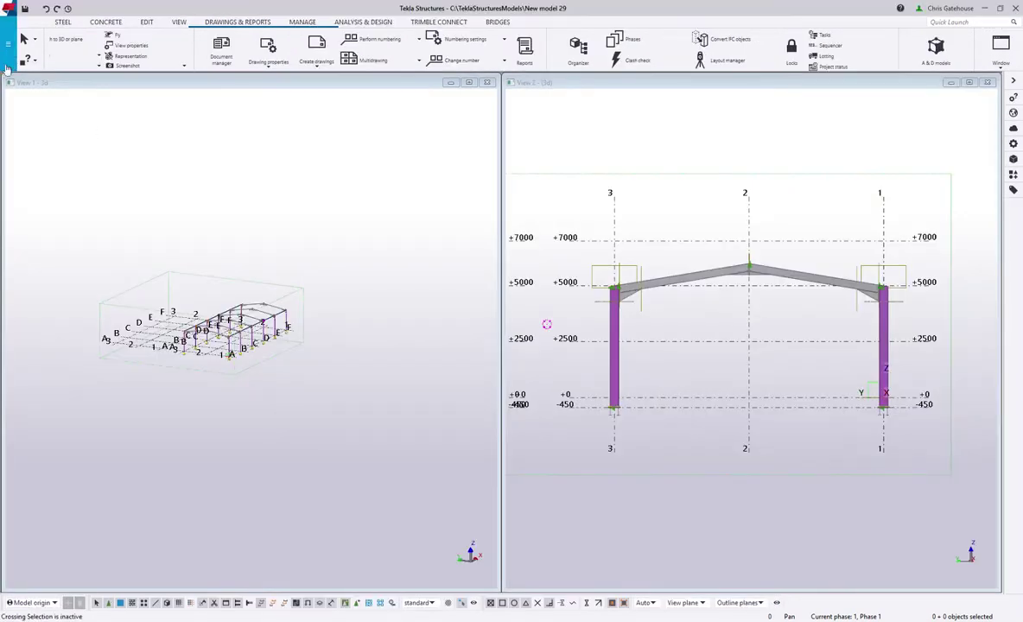
Step: Export NC files for all parts using the DSTV for plates and DSTV for profiles settings, and close the export dialog
{"action": "left_click", "coordinate": [7, 52]}
{"action": "left_click", "coordinate": [42, 190]}
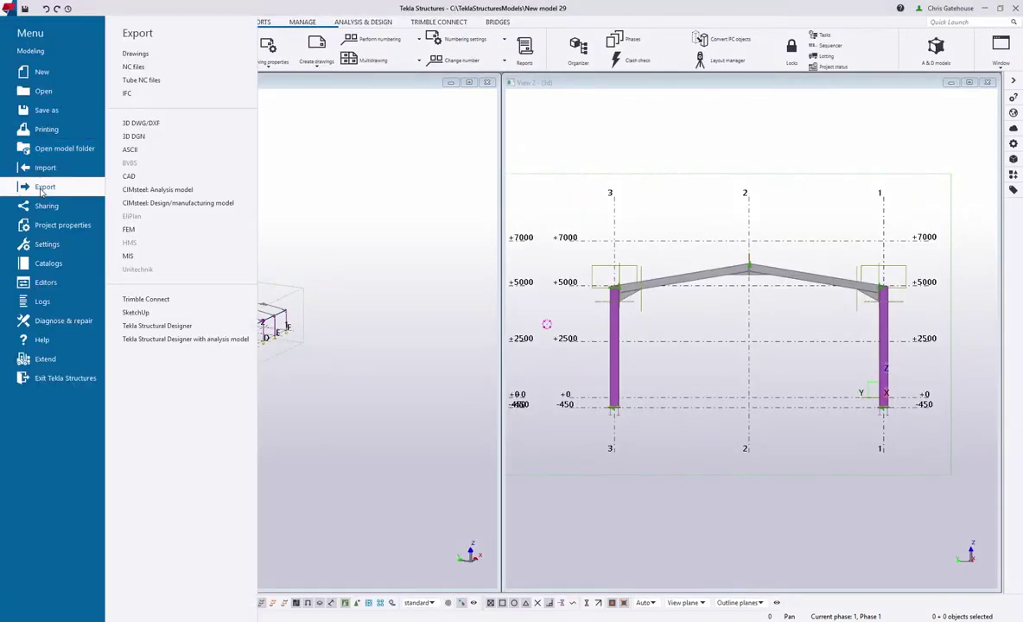
{"action": "left_click", "coordinate": [134, 67]}
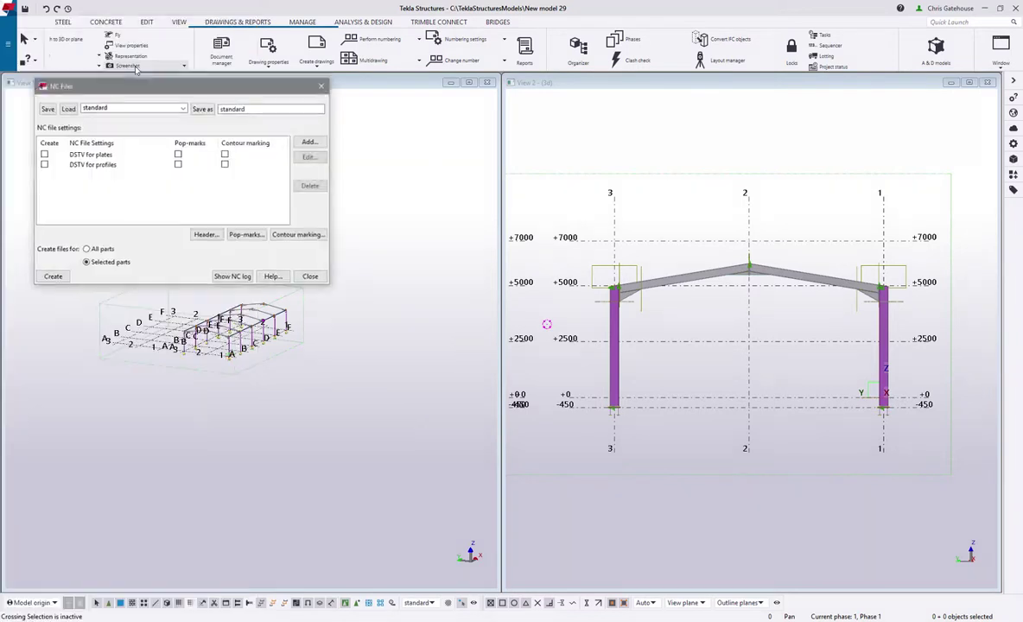
{"action": "left_click", "coordinate": [43, 153]}
{"action": "left_click", "coordinate": [43, 164]}
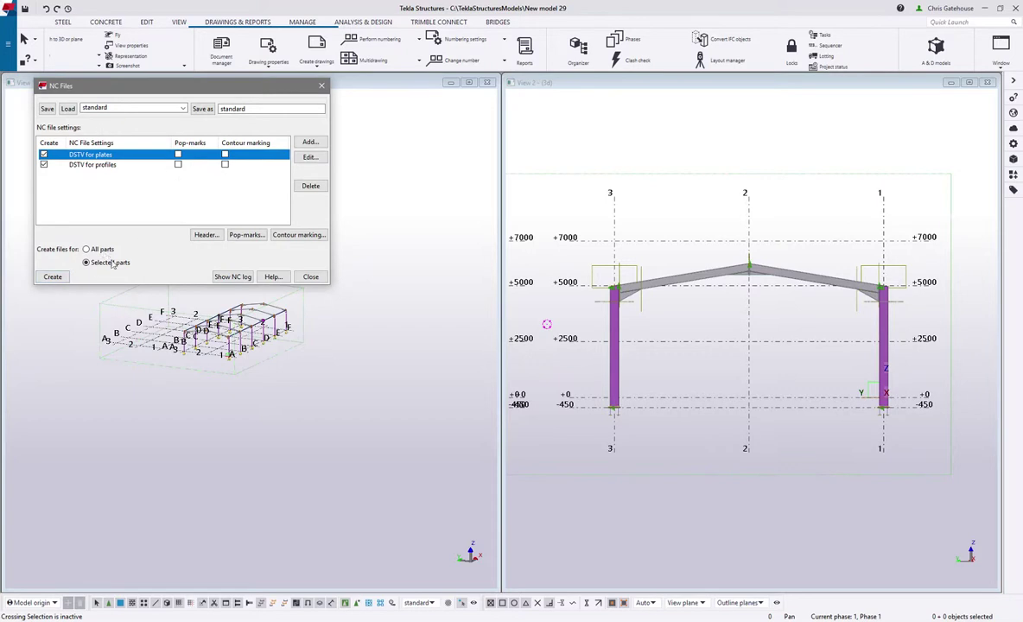
{"action": "left_click", "coordinate": [100, 251]}
{"action": "left_click", "coordinate": [52, 276]}
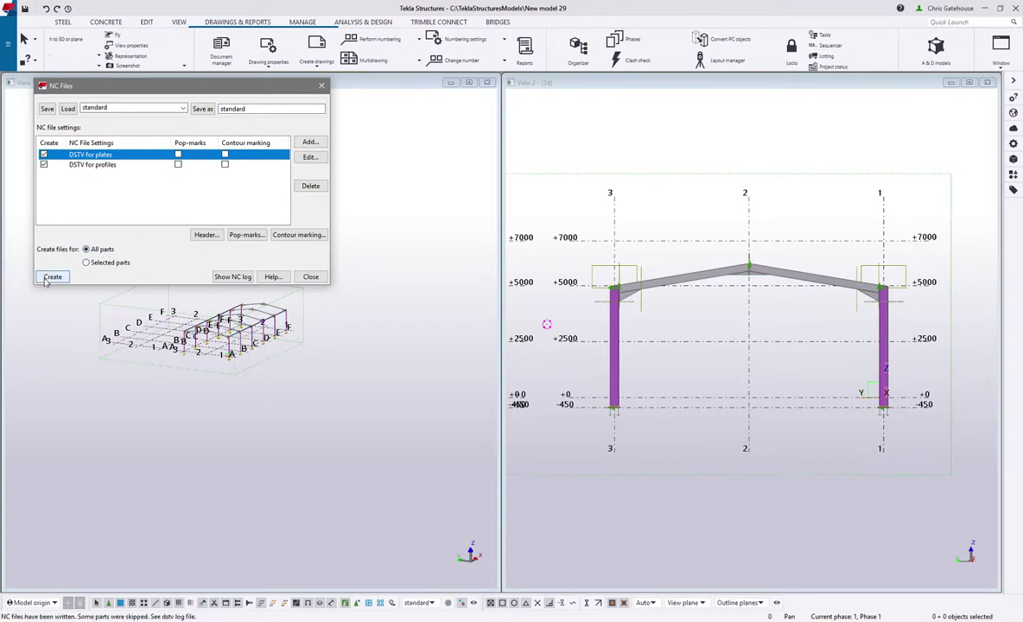
{"action": "left_click", "coordinate": [304, 277]}
Step: Open the DSTV_Profiles folder in the model folder and view M1.nc1 in Steel Projects CAD Viewer
{"action": "left_click", "coordinate": [327, 292]}
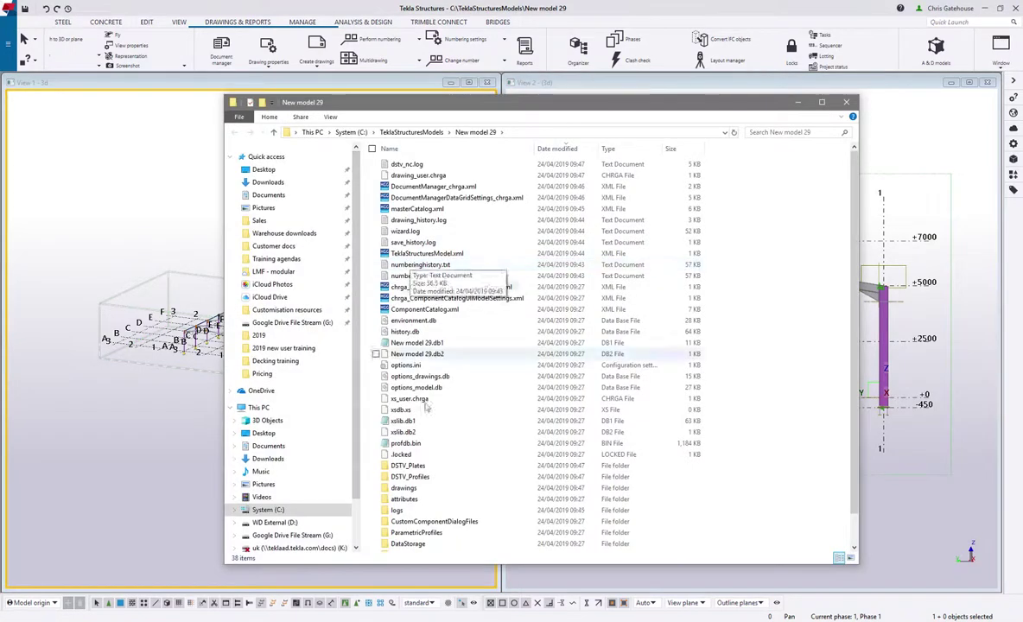
{"action": "left_click", "coordinate": [420, 152]}
{"action": "left_click", "coordinate": [408, 221]}
{"action": "double_click", "coordinate": [412, 231]}
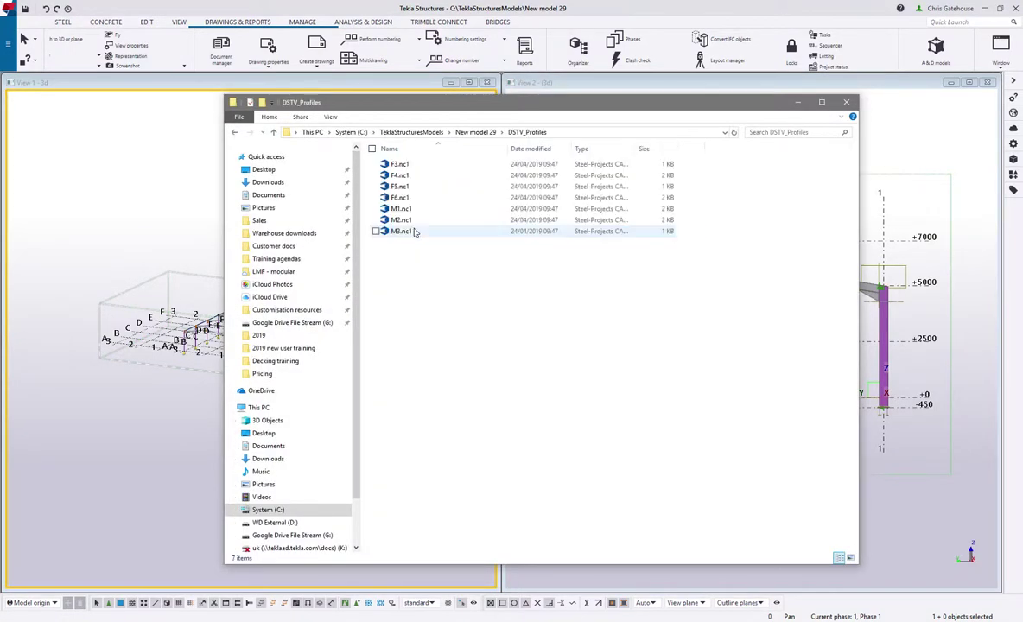
{"action": "left_click", "coordinate": [413, 213]}
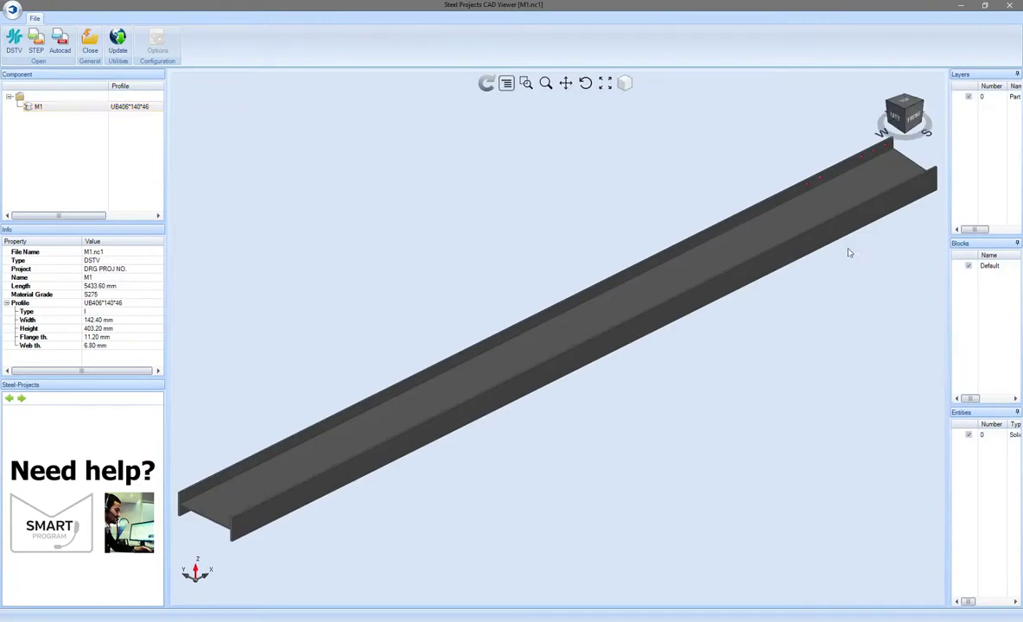
Step: Inspect the holes at the end of beam M1, then close the viewer and the DSTV_Profiles folder
{"action": "middle_click_drag", "start_coordinate": [836, 266], "coordinate": [598, 247]}
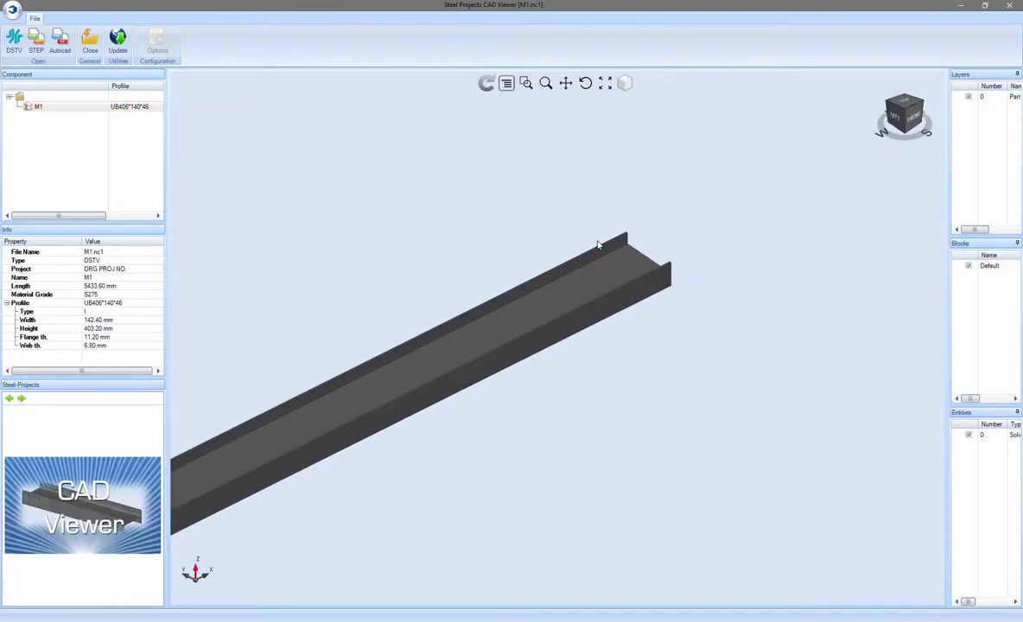
{"action": "scroll", "coordinate": [598, 246], "scroll_direction": "up", "scroll_amount": 3}
{"action": "scroll", "coordinate": [591, 290], "scroll_direction": "down", "scroll_amount": 2}
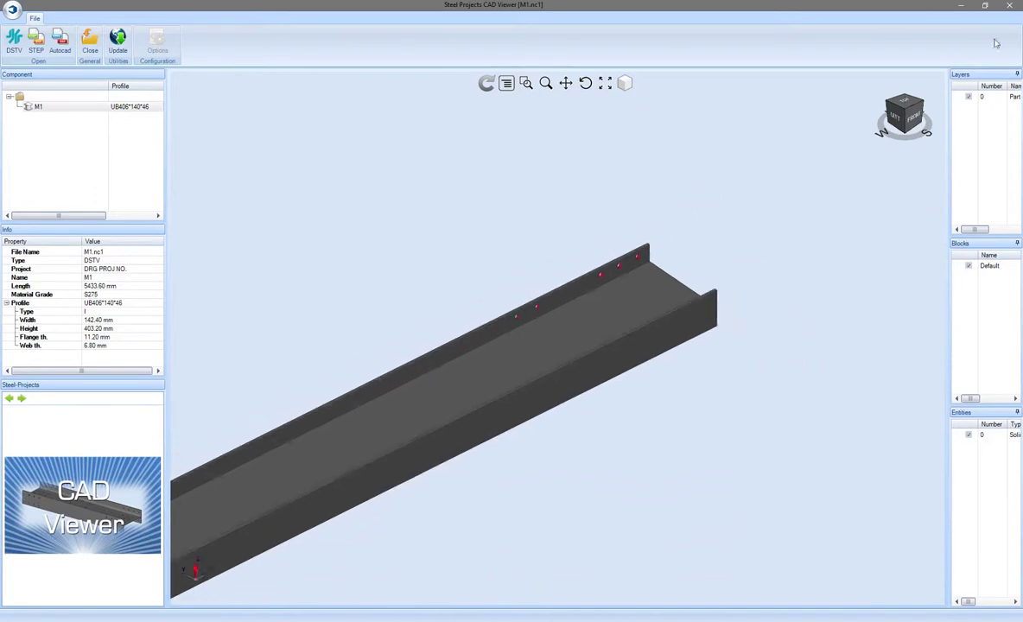
{"action": "left_click", "coordinate": [1013, 6]}
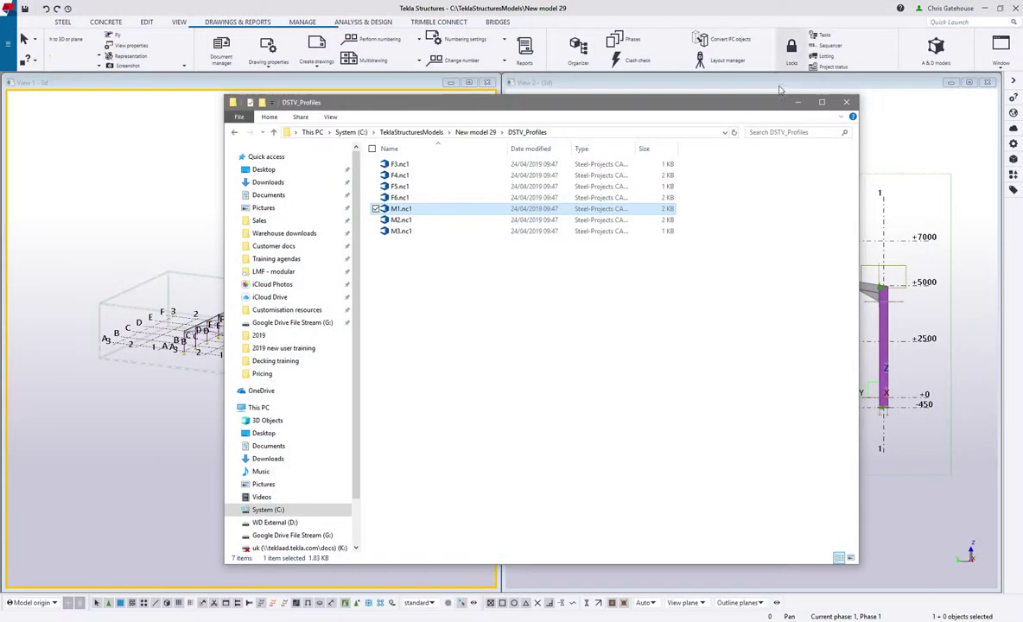
{"action": "left_click", "coordinate": [846, 102]}
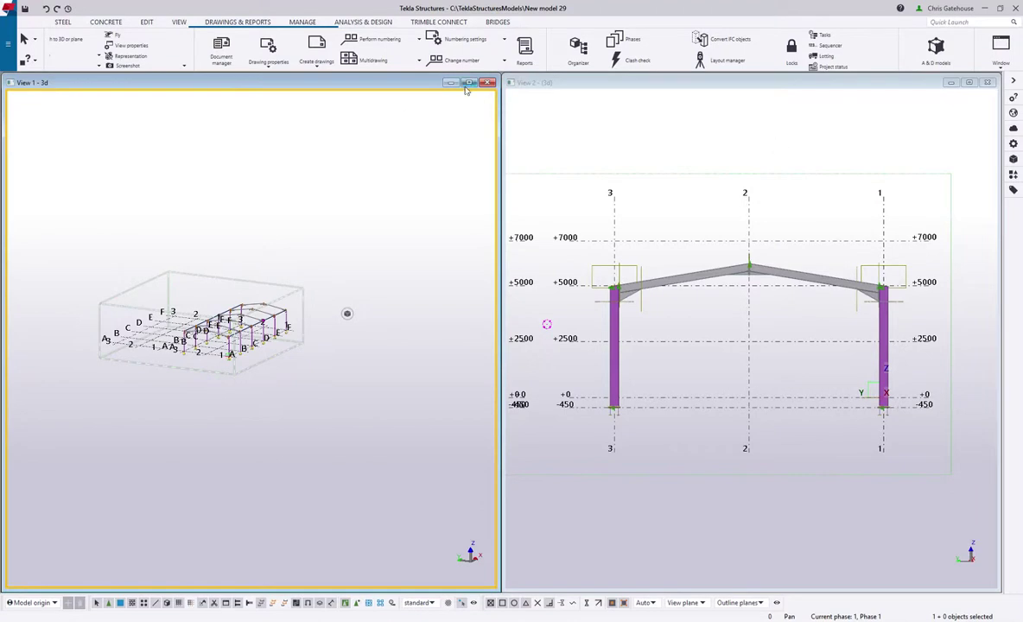
Step: Maximise the 3D view, search the component catalog for 91, and insert a Building (S91) at the empty grid's intersection A-1
{"action": "double_click", "coordinate": [432, 82]}
{"action": "scroll", "coordinate": [458, 320], "scroll_direction": "up", "scroll_amount": 5}
{"action": "middle_click_drag", "start_coordinate": [456, 319], "coordinate": [663, 304], "text": "ctrl"}
{"action": "left_click", "coordinate": [1014, 174]}
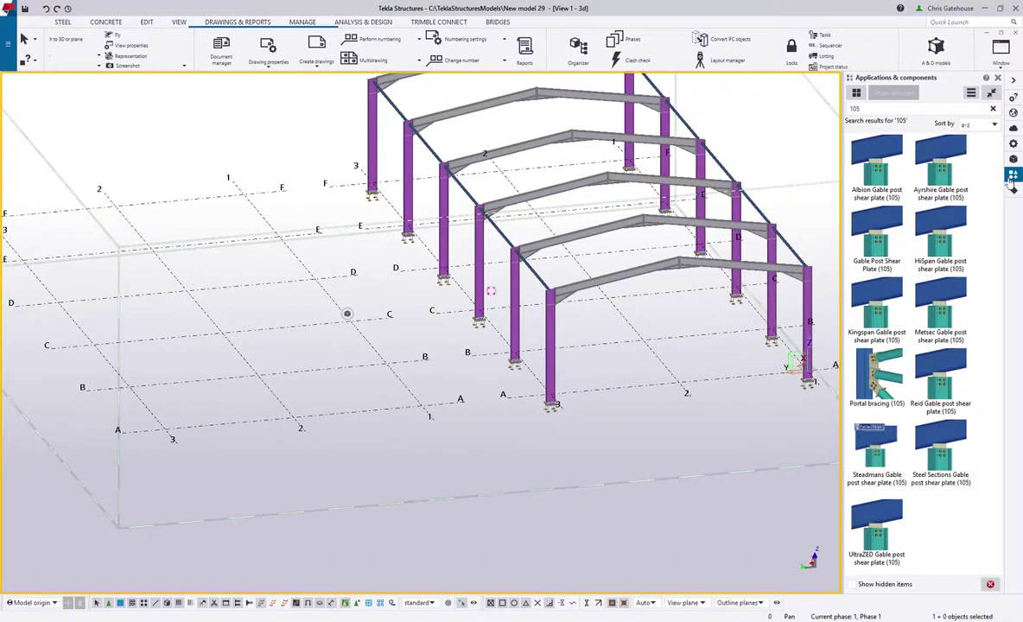
{"action": "left_click", "coordinate": [853, 108]}
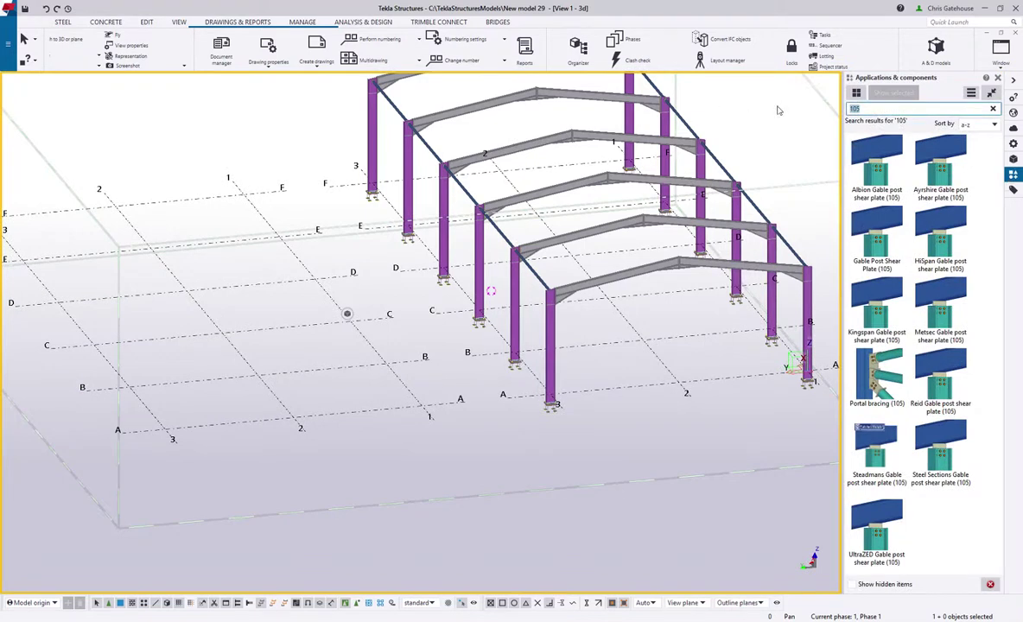
{"action": "type", "text": "91"}
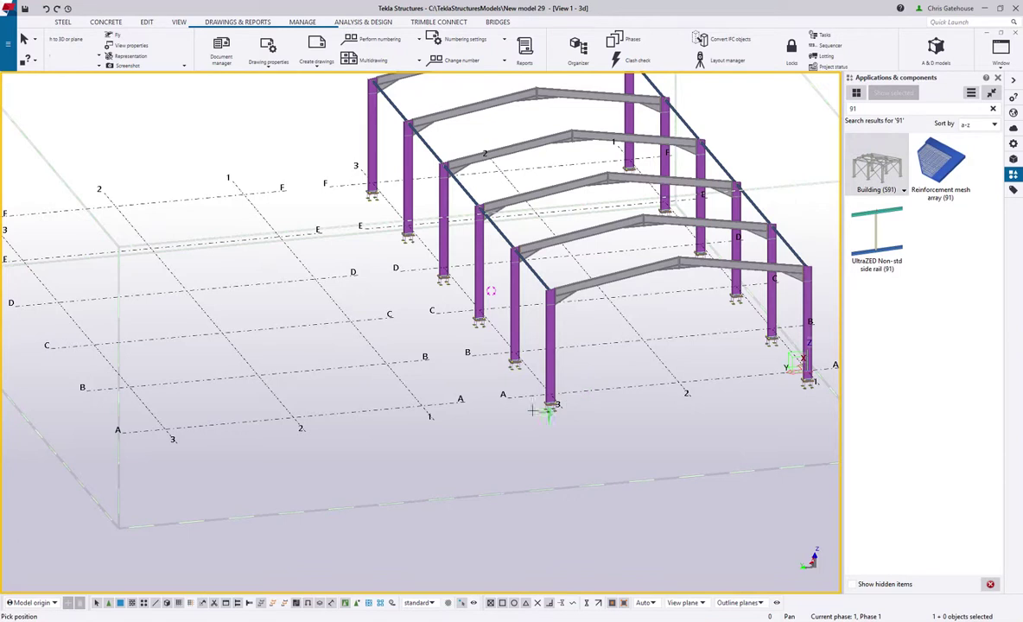
{"action": "left_click", "coordinate": [421, 405]}
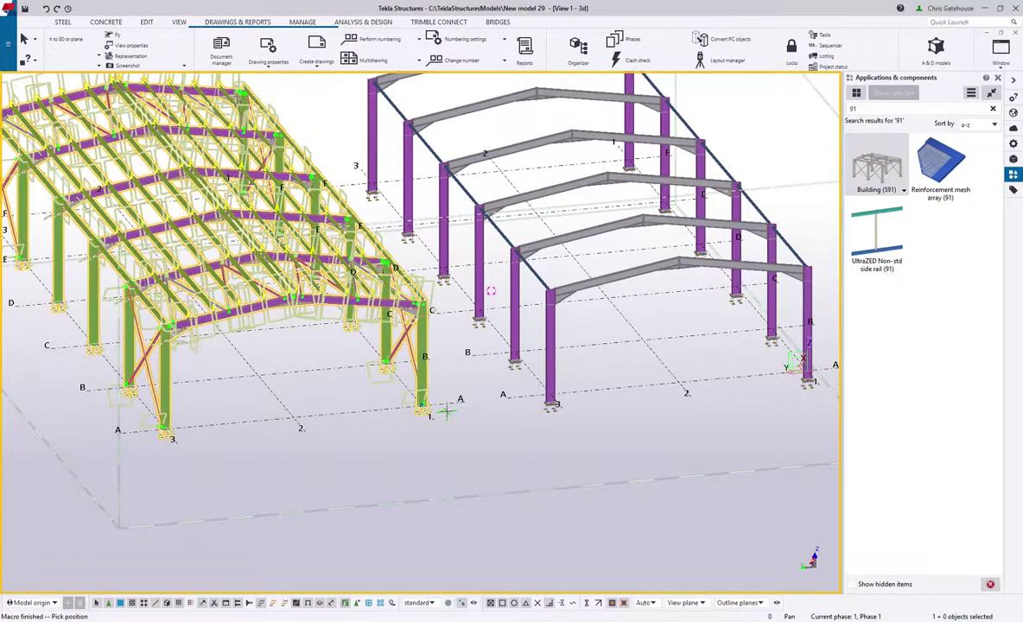
{"action": "right_click", "coordinate": [443, 347]}
{"action": "left_click", "coordinate": [455, 354]}
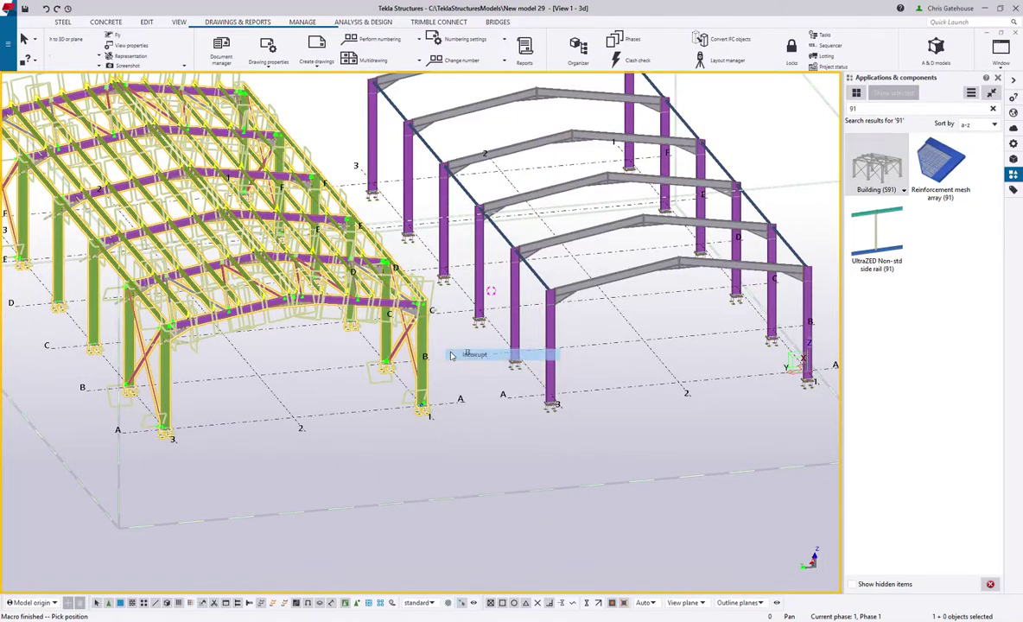
Step: Open the new Building (S91) component's properties and review its overall dimensions, part profiles and frame connection parameters
{"action": "middle_click_drag", "start_coordinate": [448, 355], "coordinate": [449, 408], "text": "ctrl"}
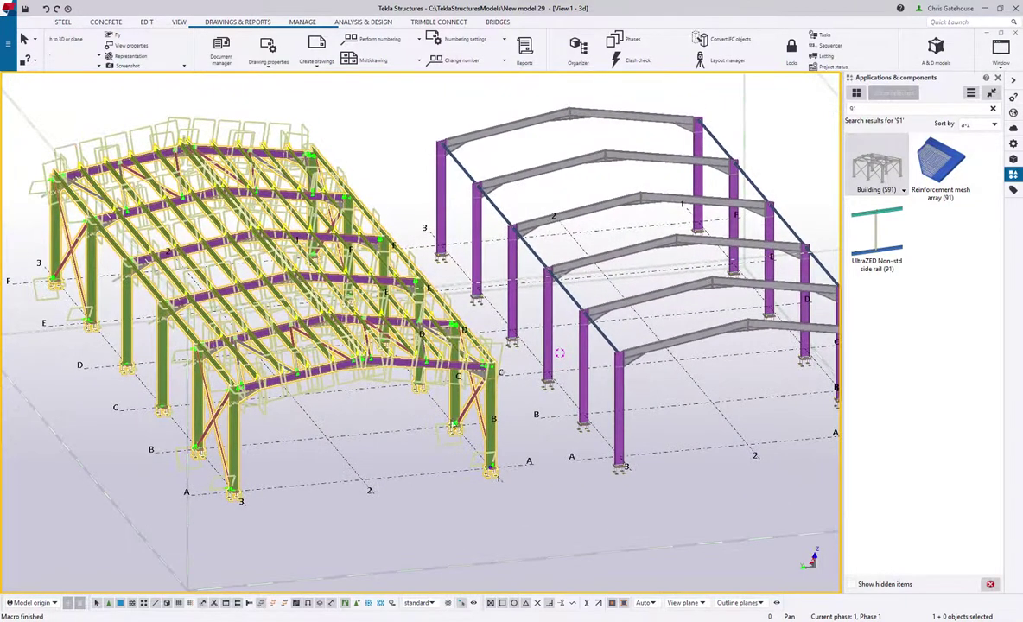
{"action": "scroll", "coordinate": [458, 415], "scroll_direction": "up", "scroll_amount": 3}
{"action": "scroll", "coordinate": [477, 421], "scroll_direction": "up", "scroll_amount": 1}
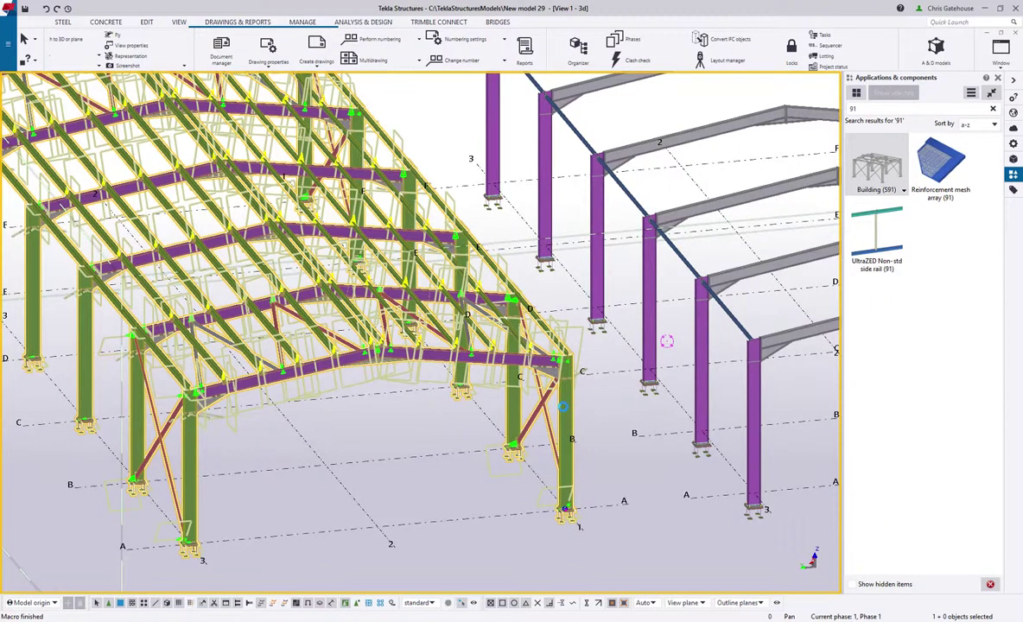
{"action": "double_click", "coordinate": [562, 406]}
{"action": "left_click_drag", "start_coordinate": [691, 101], "coordinate": [717, 77]}
{"action": "scroll", "coordinate": [422, 277], "scroll_direction": "down", "scroll_amount": 5}
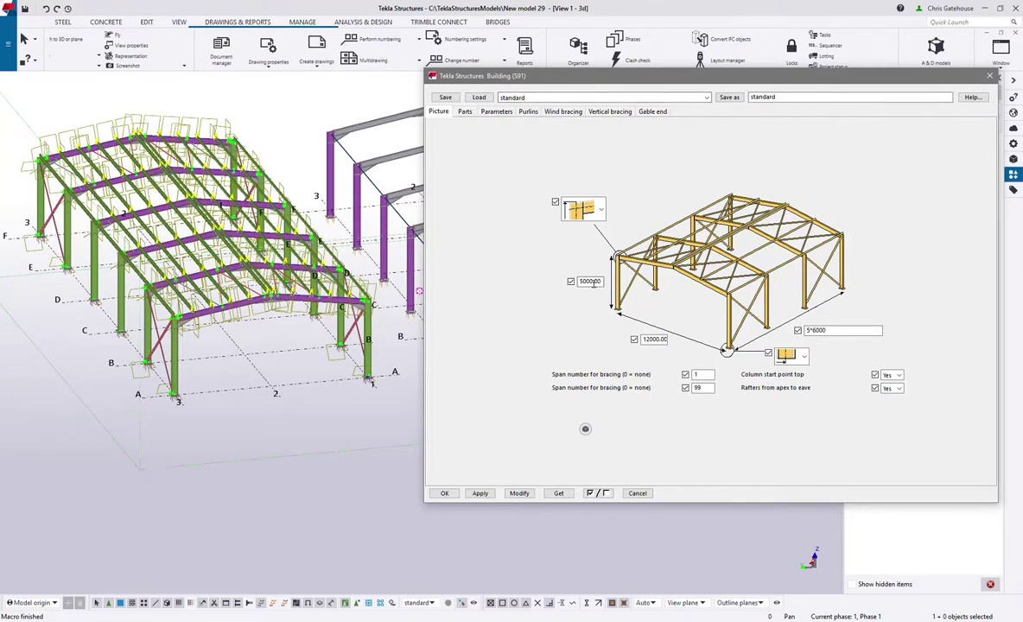
{"action": "left_click", "coordinate": [466, 112]}
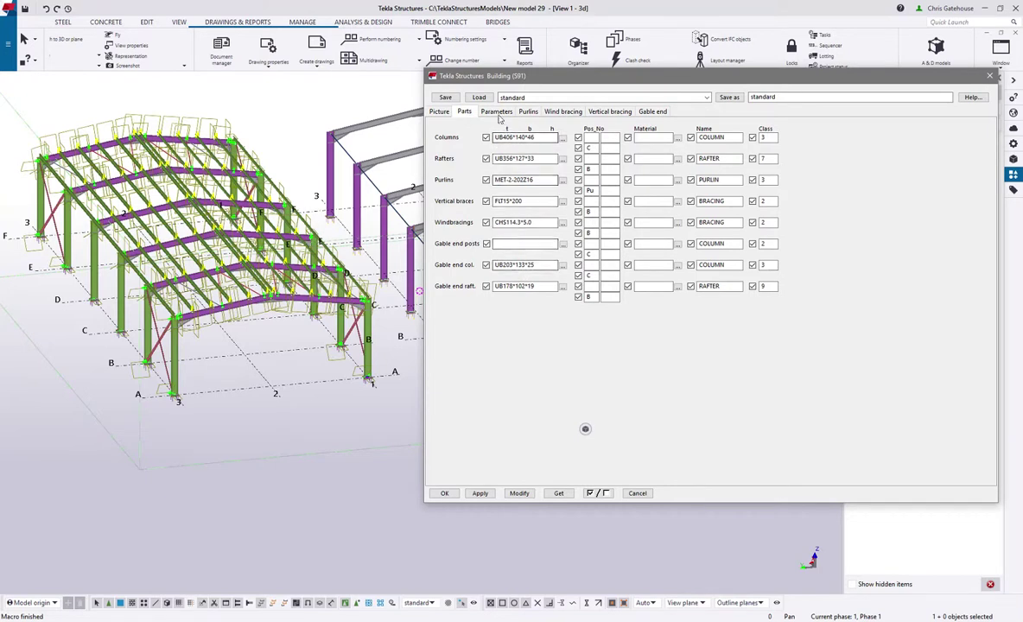
{"action": "left_click", "coordinate": [497, 113]}
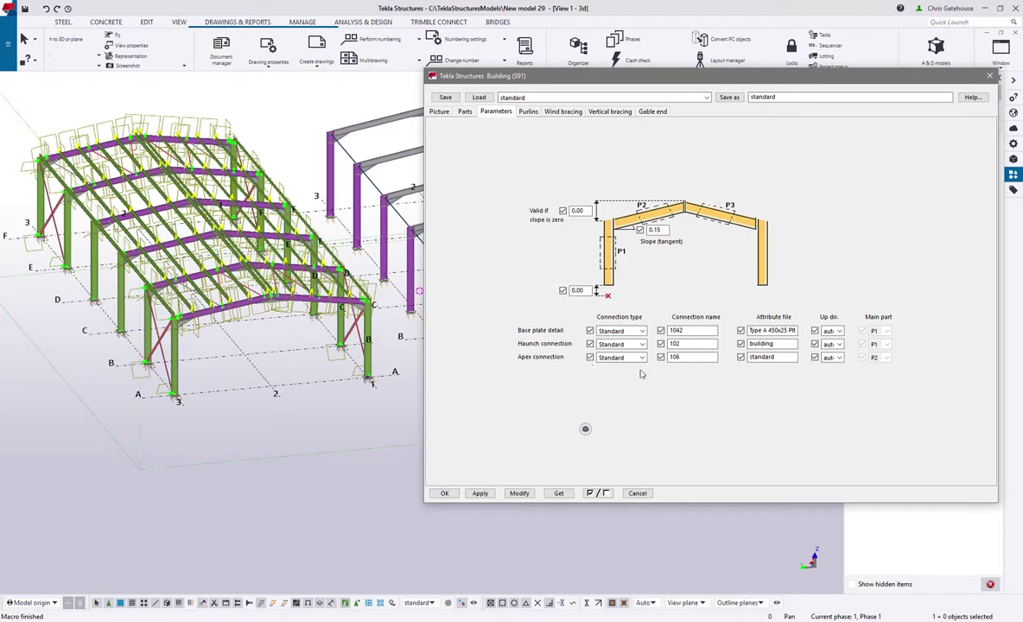
Step: Examine the base plate, haunch and apex connections of the new building's frames in the 3D model
{"action": "scroll", "coordinate": [220, 352], "scroll_direction": "up", "scroll_amount": 6}
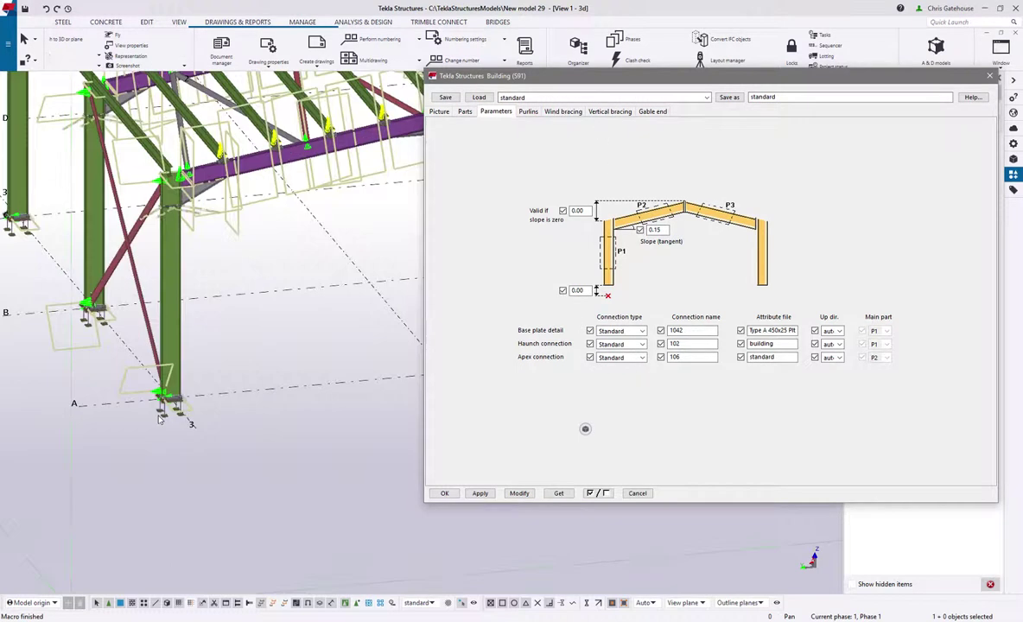
{"action": "scroll", "coordinate": [223, 335], "scroll_direction": "down", "scroll_amount": 3}
{"action": "scroll", "coordinate": [223, 335], "scroll_direction": "down", "scroll_amount": 5}
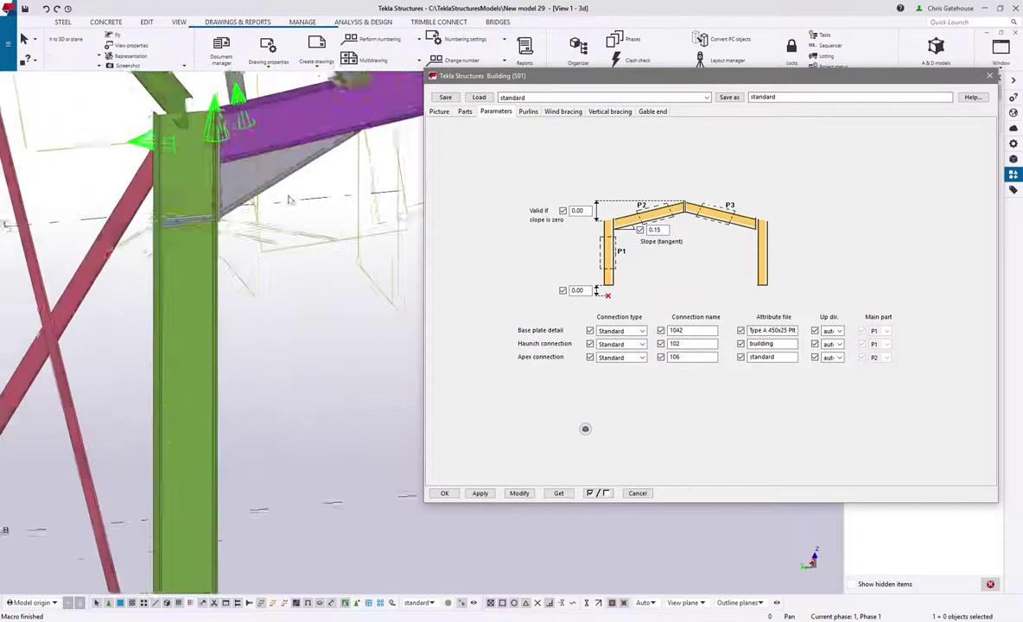
{"action": "scroll", "coordinate": [324, 296], "scroll_direction": "up", "scroll_amount": 5}
{"action": "scroll", "coordinate": [324, 297], "scroll_direction": "up", "scroll_amount": 4}
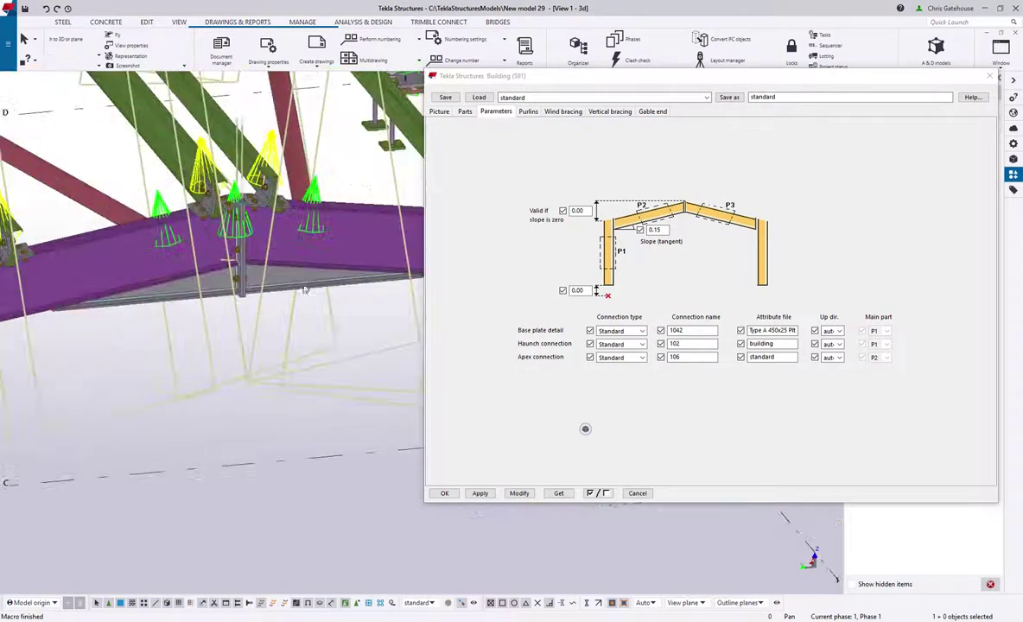
{"action": "scroll", "coordinate": [335, 536], "scroll_direction": "down", "scroll_amount": 6}
{"action": "scroll", "coordinate": [336, 536], "scroll_direction": "down", "scroll_amount": 3}
{"action": "scroll", "coordinate": [226, 290], "scroll_direction": "up", "scroll_amount": 8}
{"action": "scroll", "coordinate": [227, 289], "scroll_direction": "down", "scroll_amount": 8}
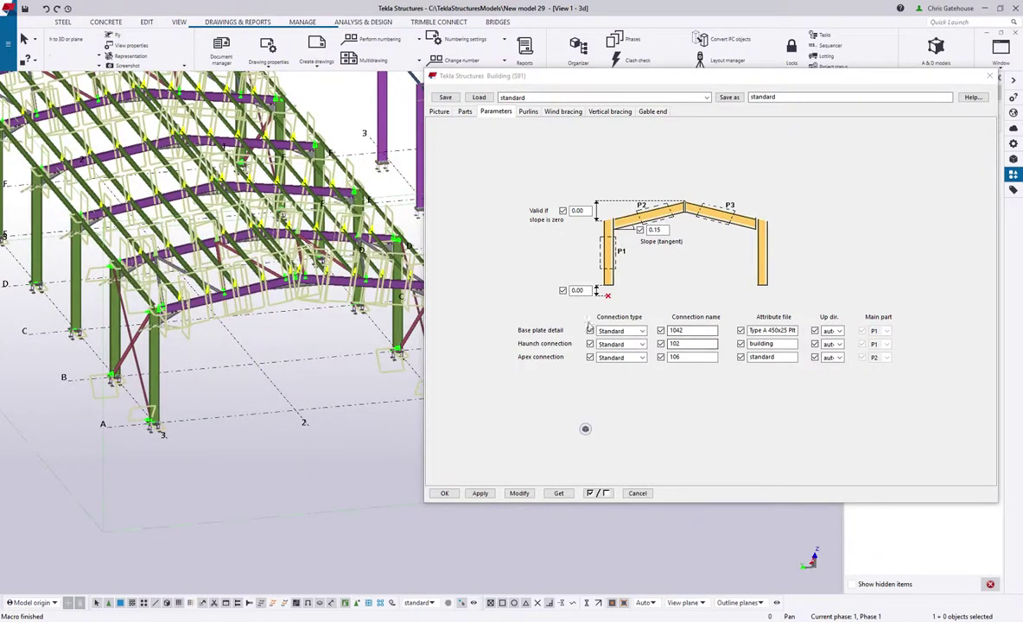
Step: Review the Building (S91) purlin, wind bracing, vertical bracing and gable end settings, then apply and accept the properties
{"action": "left_click", "coordinate": [528, 112]}
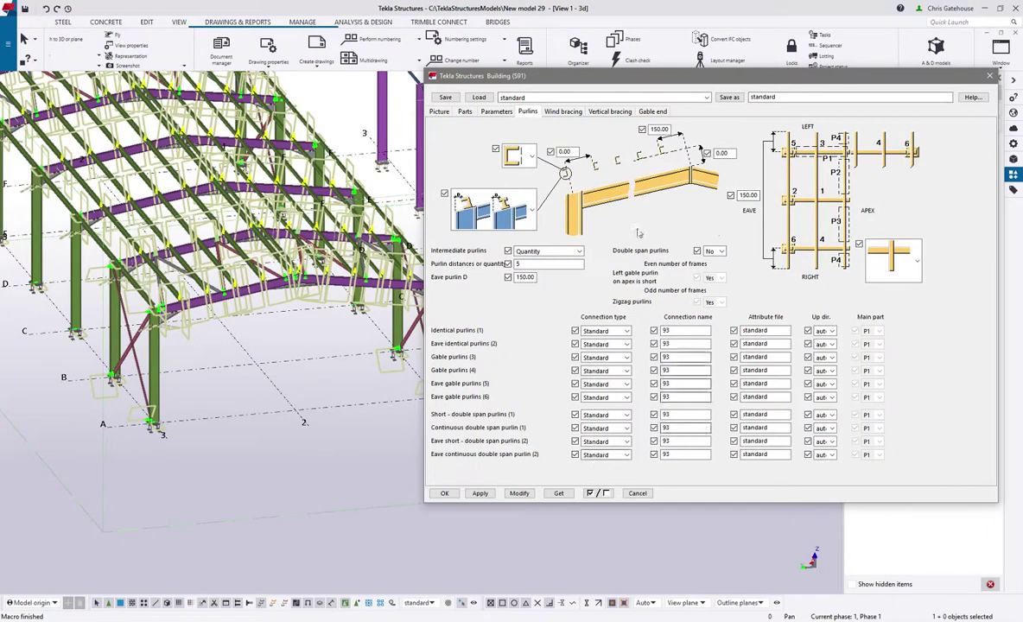
{"action": "left_click", "coordinate": [560, 112]}
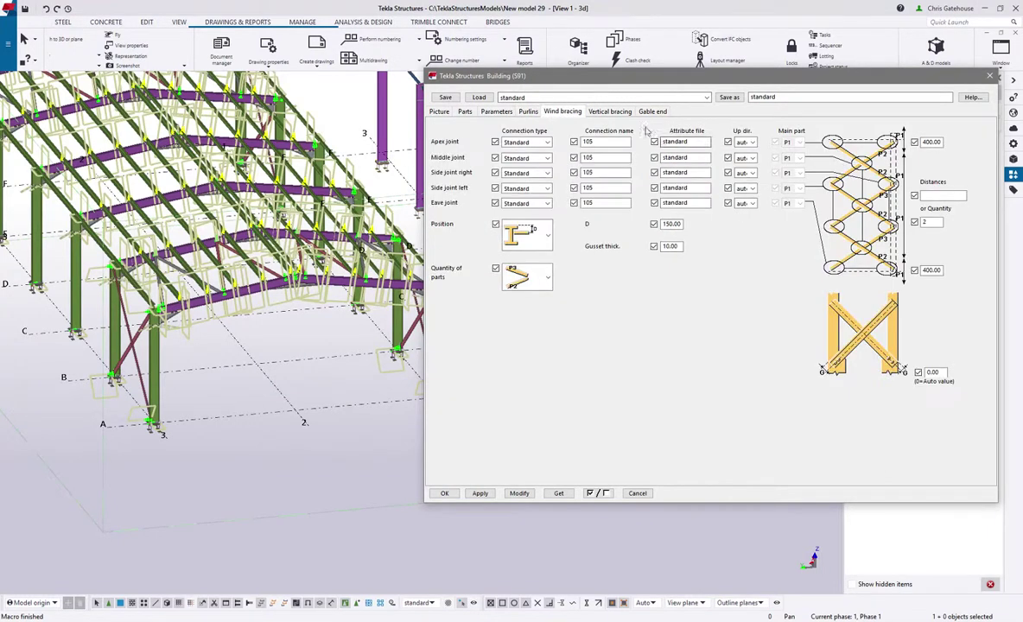
{"action": "left_click", "coordinate": [610, 112]}
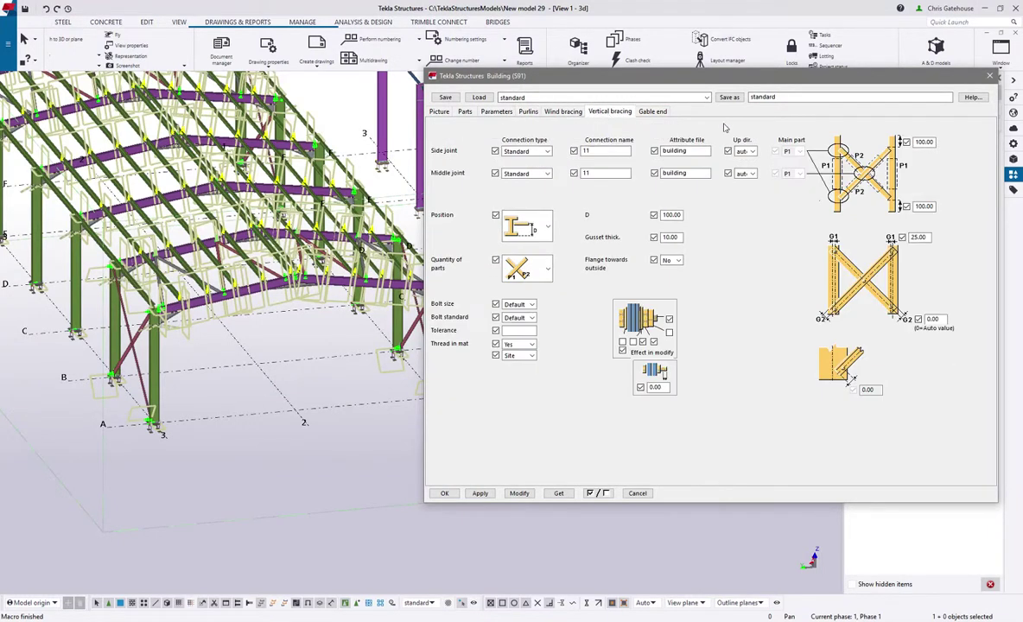
{"action": "left_click", "coordinate": [654, 112]}
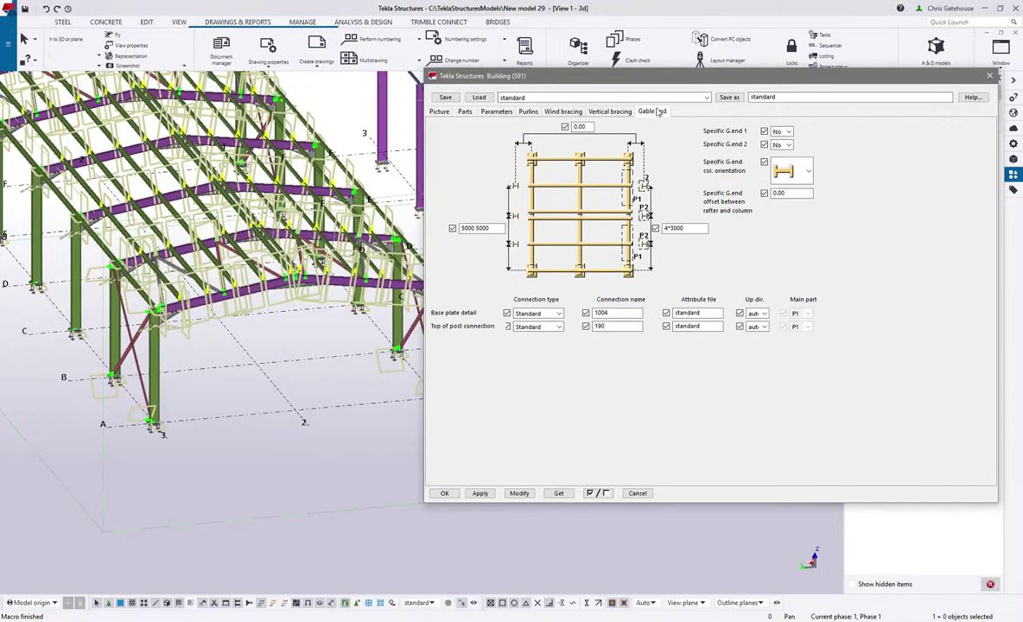
{"action": "left_click", "coordinate": [517, 494]}
{"action": "left_click", "coordinate": [446, 493]}
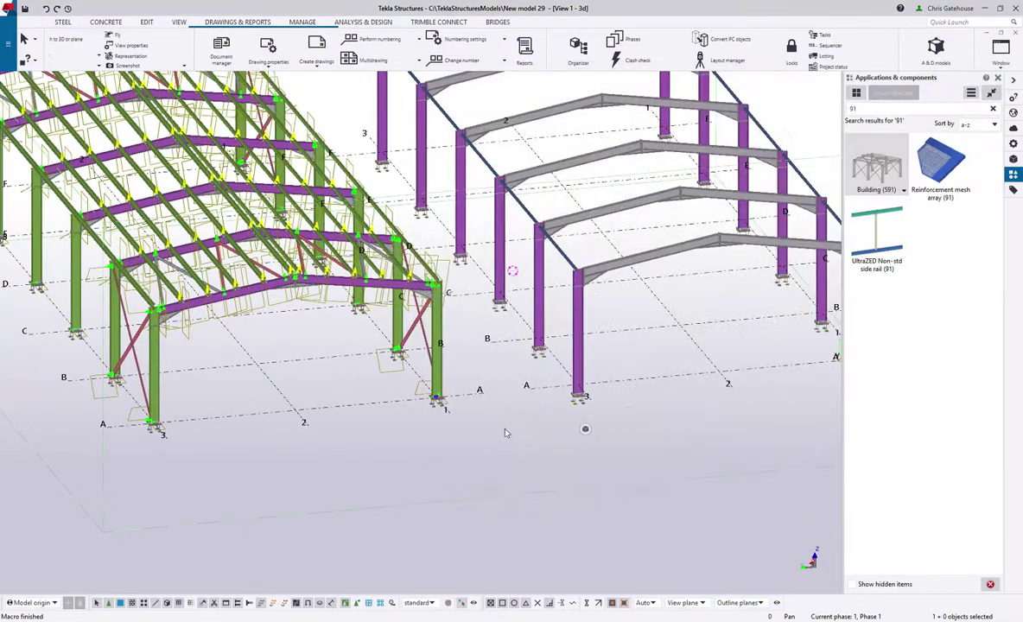
Step: Redraw the 3D view to clear the component symbols from the new building
{"action": "right_click", "coordinate": [469, 398]}
{"action": "left_click", "coordinate": [525, 489]}
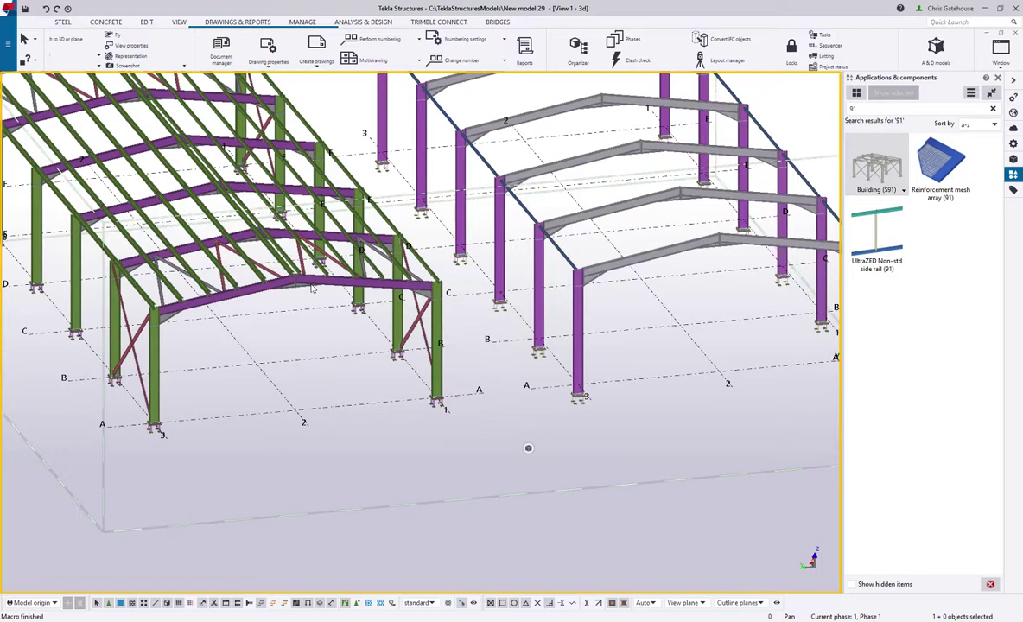
{"action": "scroll", "coordinate": [346, 402], "scroll_direction": "down", "scroll_amount": 2}
{"action": "scroll", "coordinate": [363, 419], "scroll_direction": "up", "scroll_amount": 3}
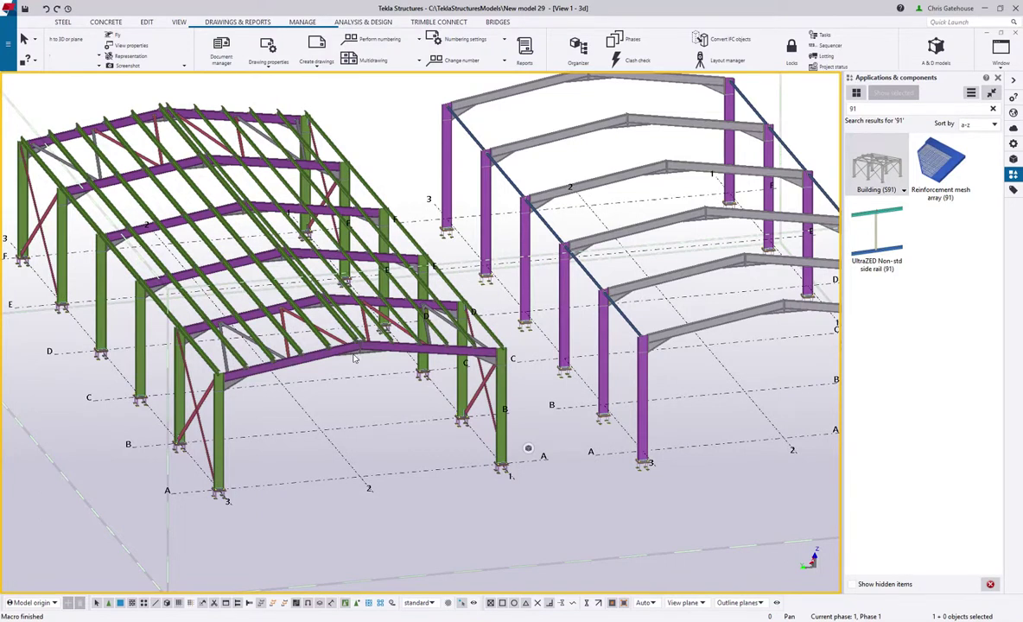
Step: View both portal frame buildings together from another angle, and arrange the 3D and elevation views side by side
{"action": "scroll", "coordinate": [354, 363], "scroll_direction": "down", "scroll_amount": 1}
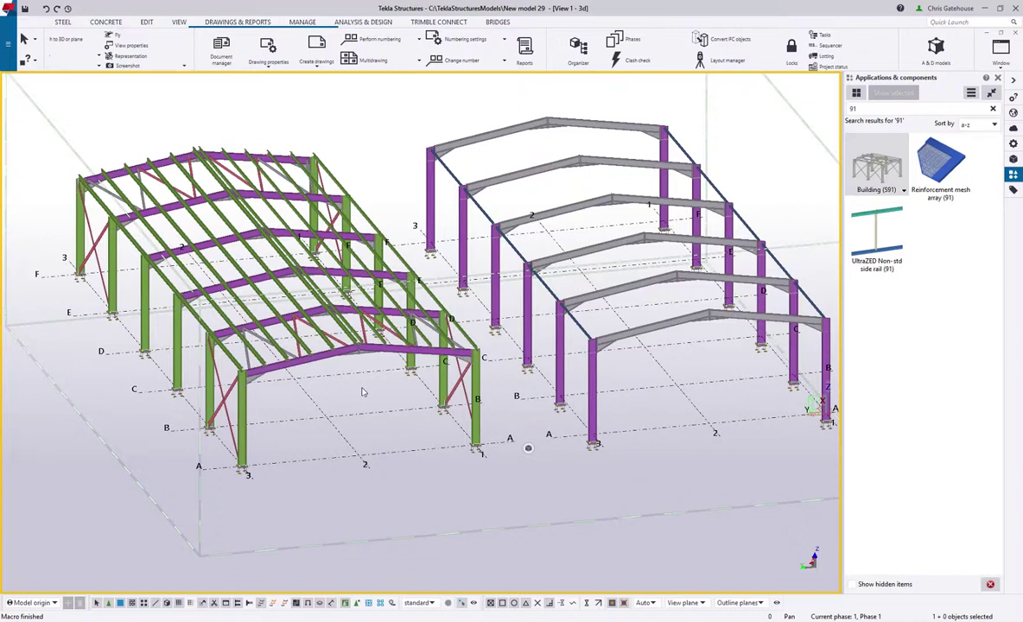
{"action": "scroll", "coordinate": [425, 430], "scroll_direction": "down", "scroll_amount": 2}
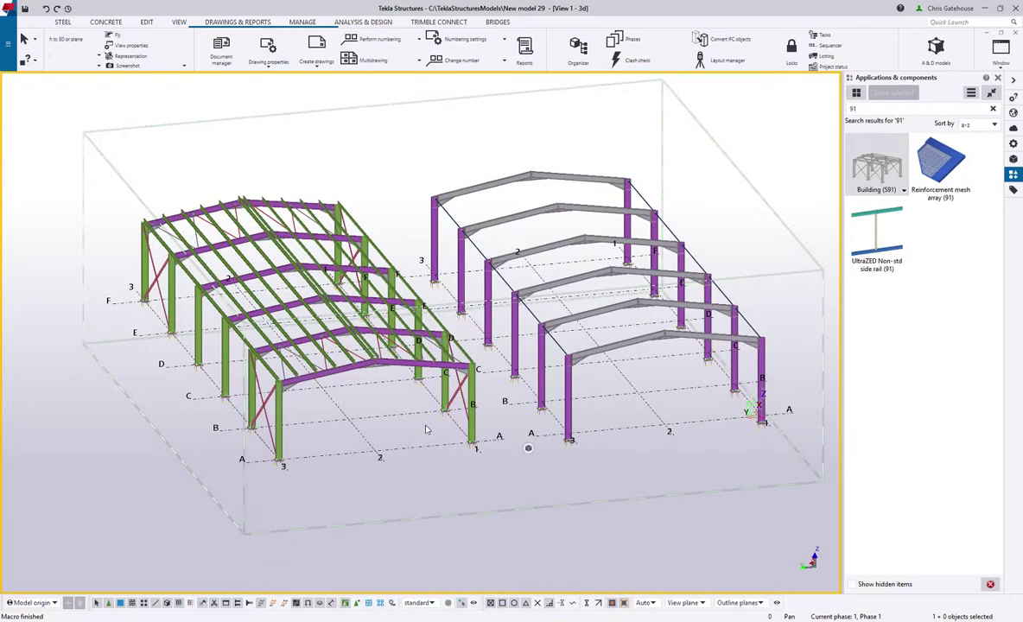
{"action": "middle_click_drag", "start_coordinate": [426, 430], "coordinate": [354, 356], "text": "ctrl"}
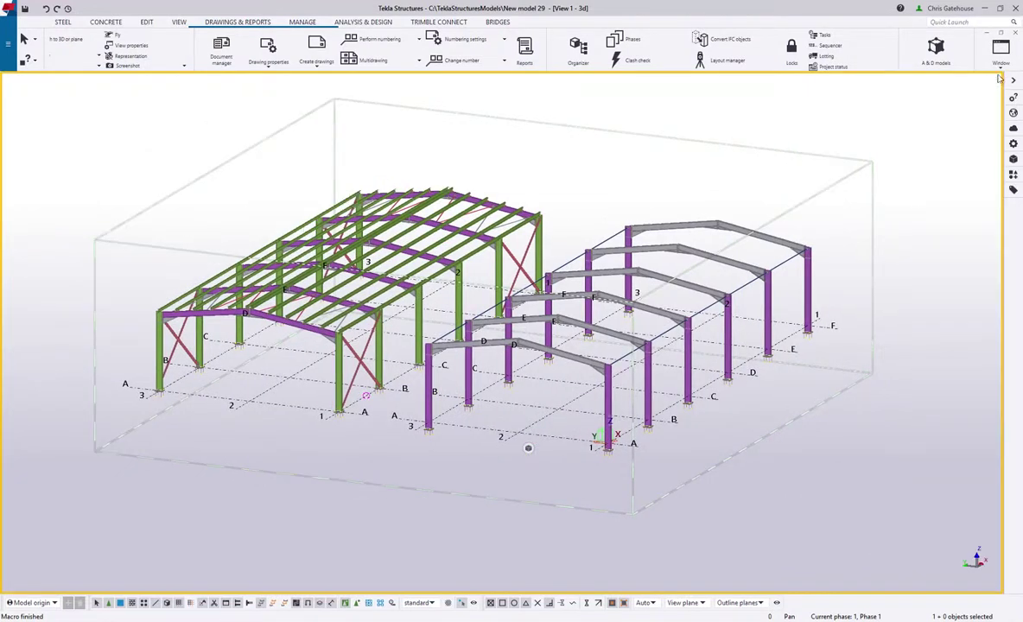
{"action": "left_click", "coordinate": [1001, 45]}
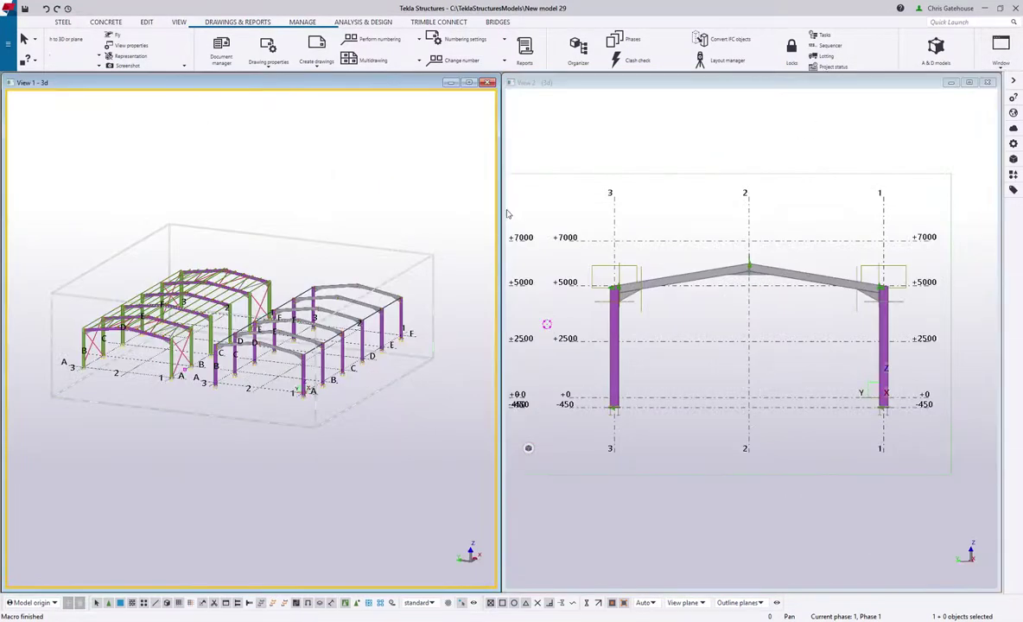